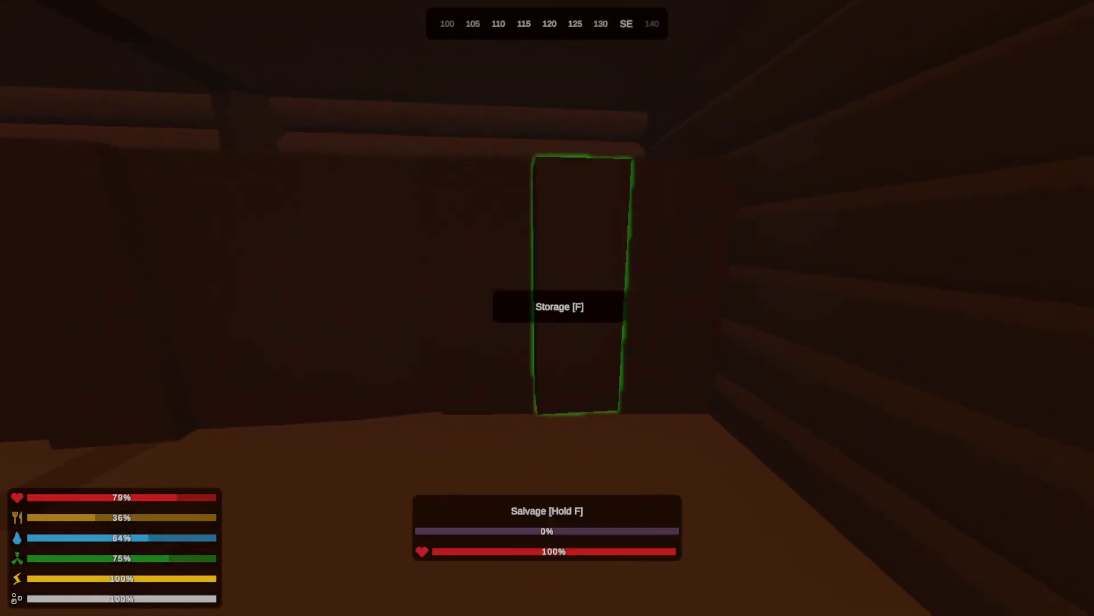
- Move the pistol and rifle from the rucksack into the cabin storage locker
{"action": "key", "text": "f"}
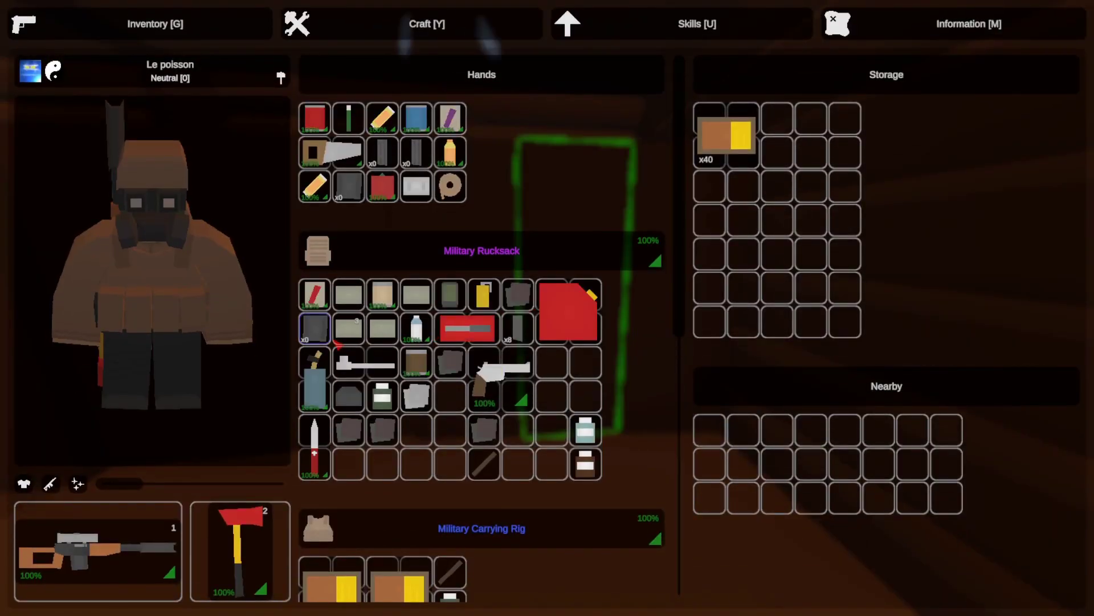
{"action": "key", "text": "Escape"}
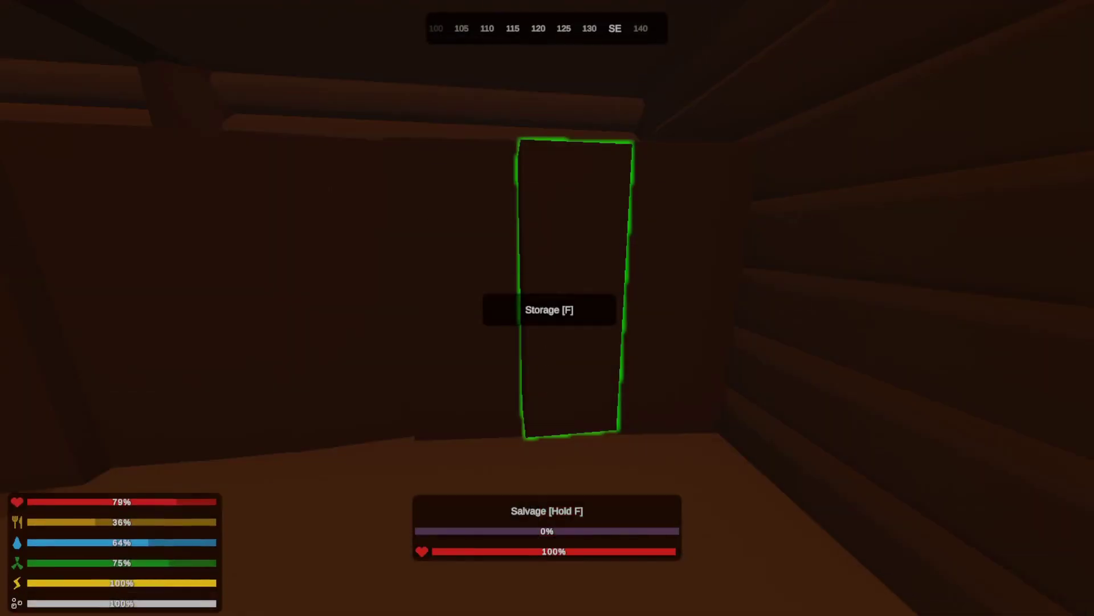
{"action": "key", "text": "f"}
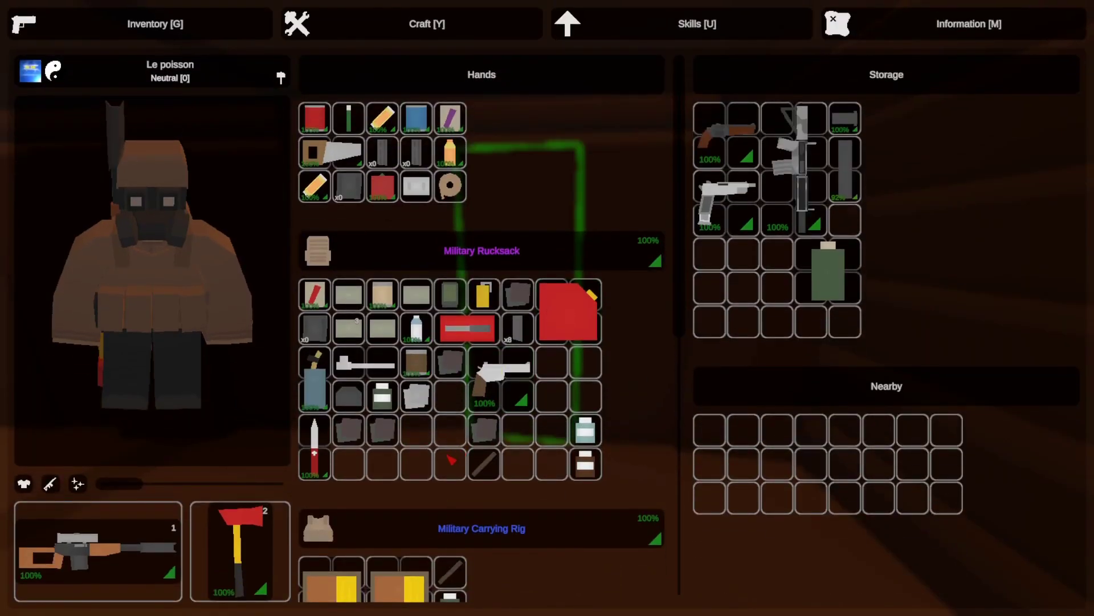
{"action": "mouse_move", "coordinate": [504, 377]}
{"action": "left_mouse_down"}
{"action": "mouse_move", "coordinate": [778, 272]}
{"action": "mouse_move", "coordinate": [728, 295]}
{"action": "left_mouse_up"}
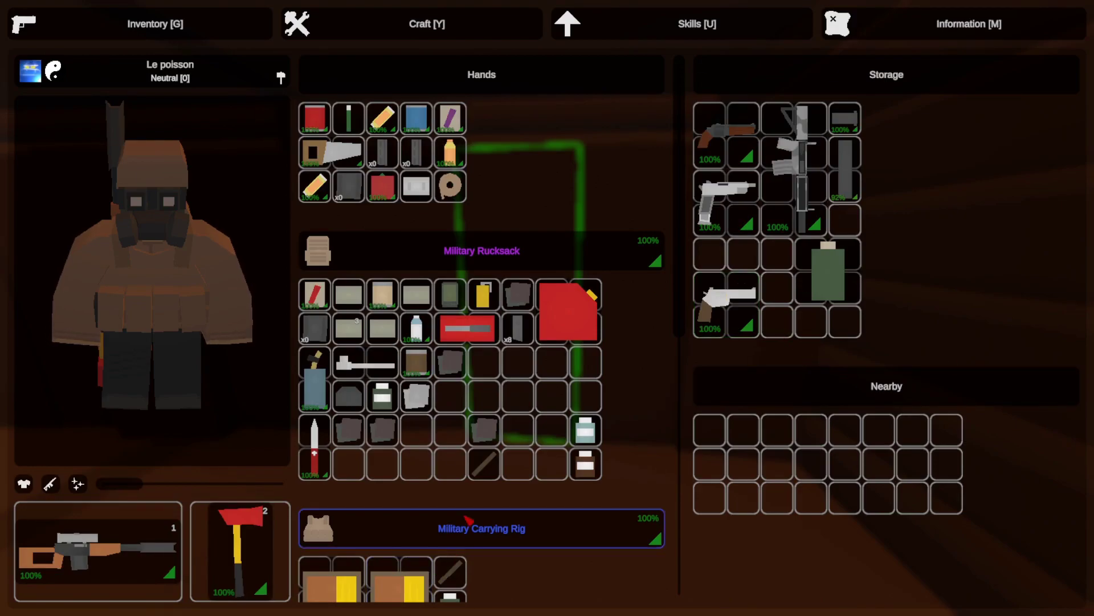
{"action": "right_click", "coordinate": [374, 443]}
{"action": "key", "text": "Escape"}
- Walk out of the cabin to the truck and check its storage
{"action": "key", "text": "g"}
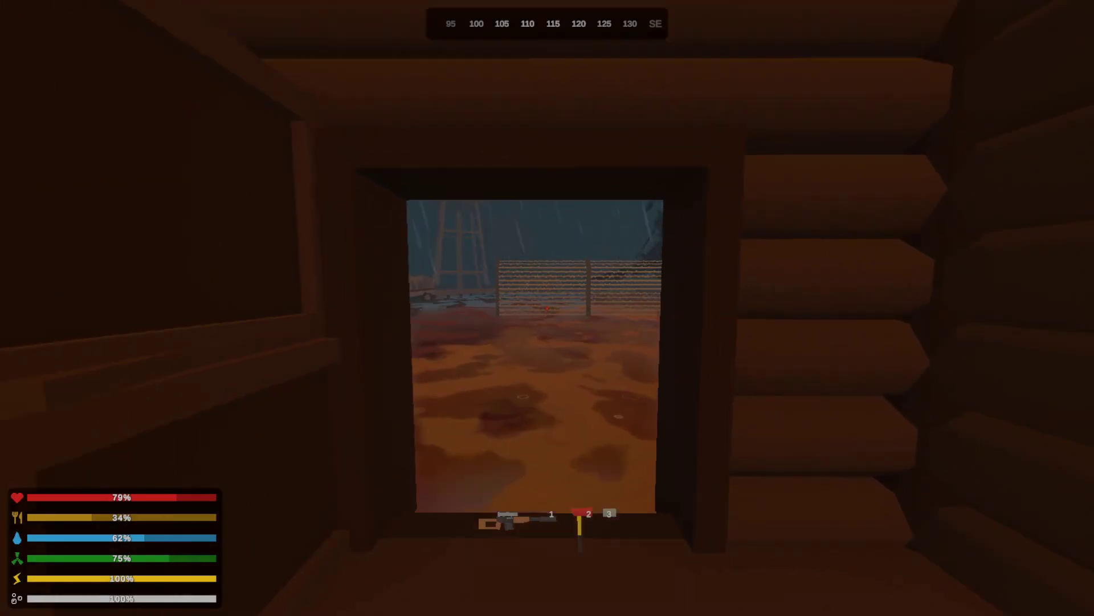
{"action": "key", "text": "w"}
{"action": "key", "text": "w"}
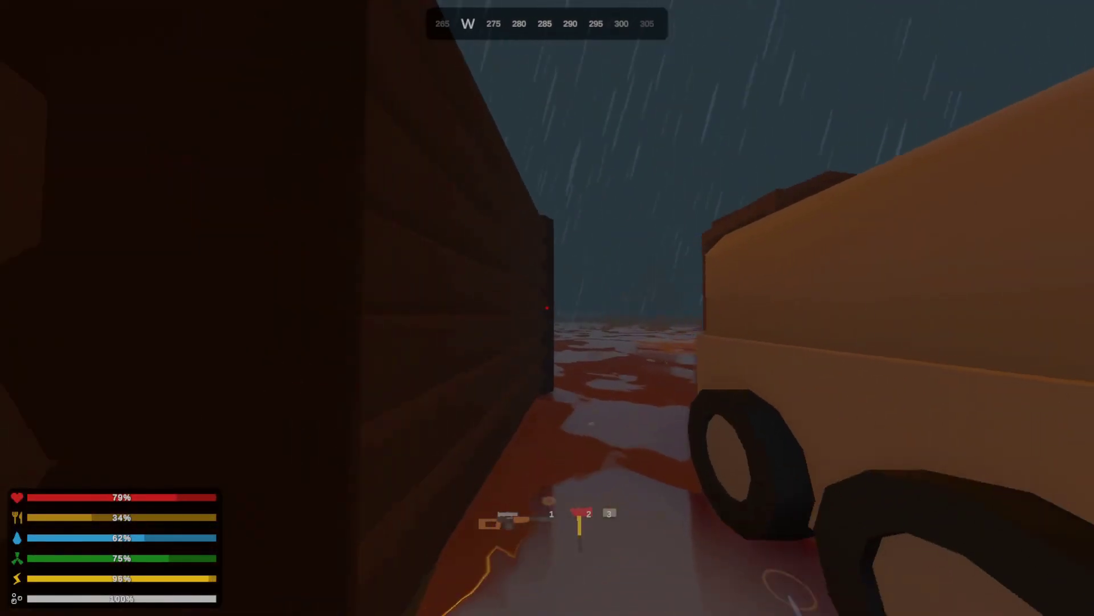
{"action": "key", "text": "w"}
{"action": "key", "text": "f"}
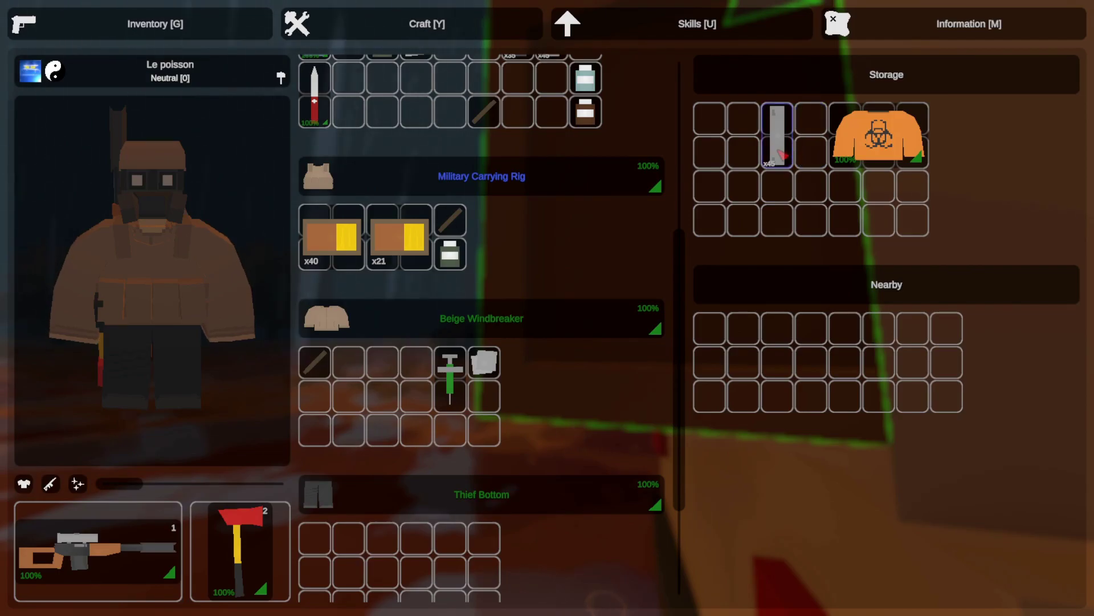
{"action": "key", "text": "Escape"}
- Walk past the jeep to the cow and strike it with the fire axe
{"action": "key", "text": "w"}
{"action": "key", "text": "w"}
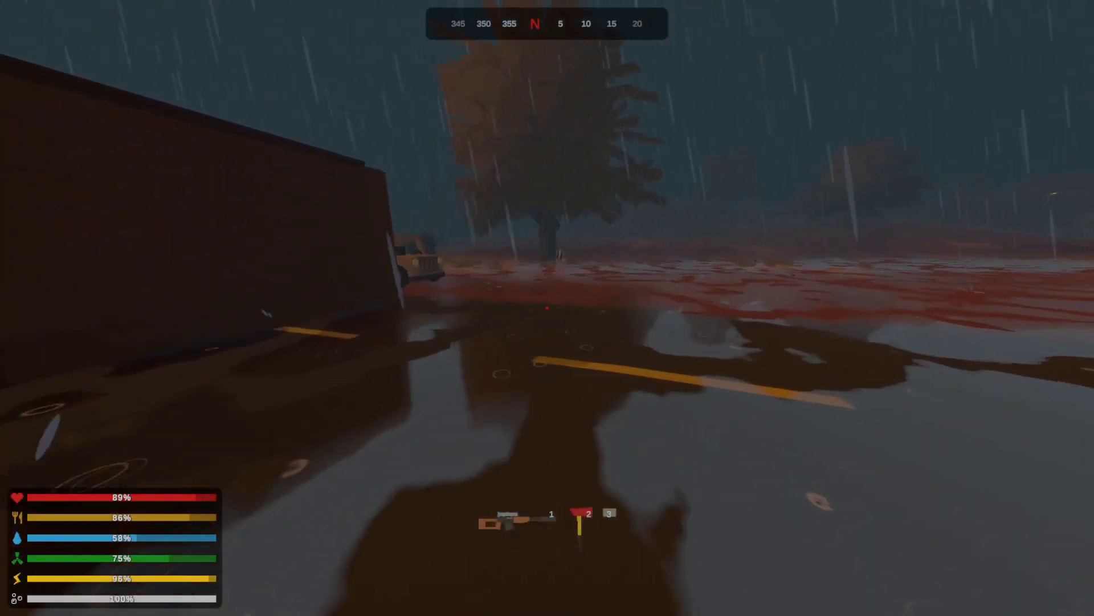
{"action": "key", "text": "w"}
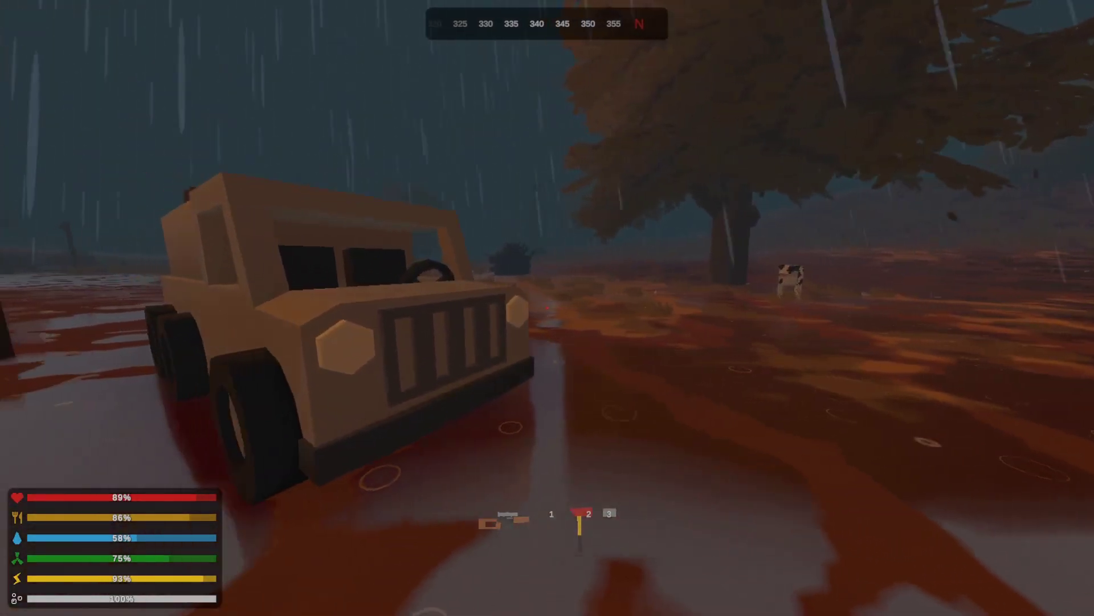
{"action": "key", "text": "w"}
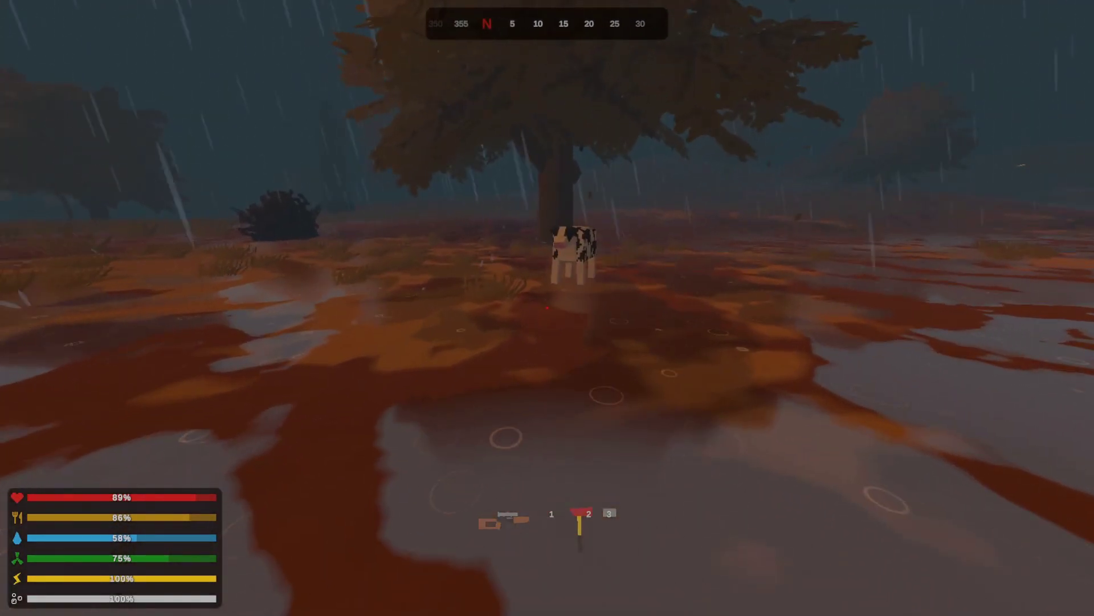
{"action": "key", "text": "2"}
{"action": "key", "text": "w"}
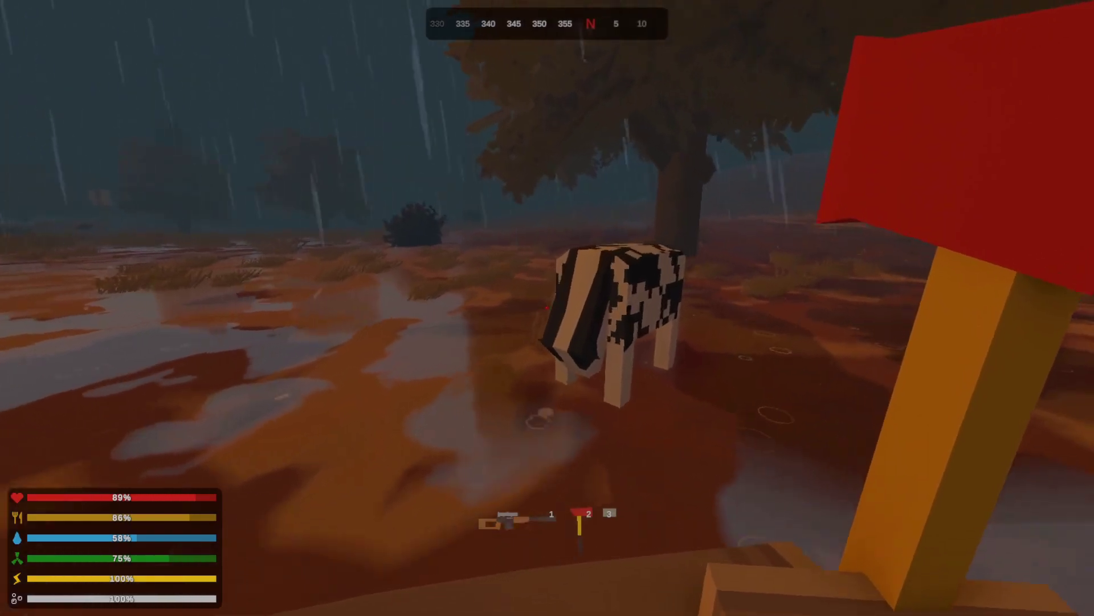
{"action": "key", "text": "w"}
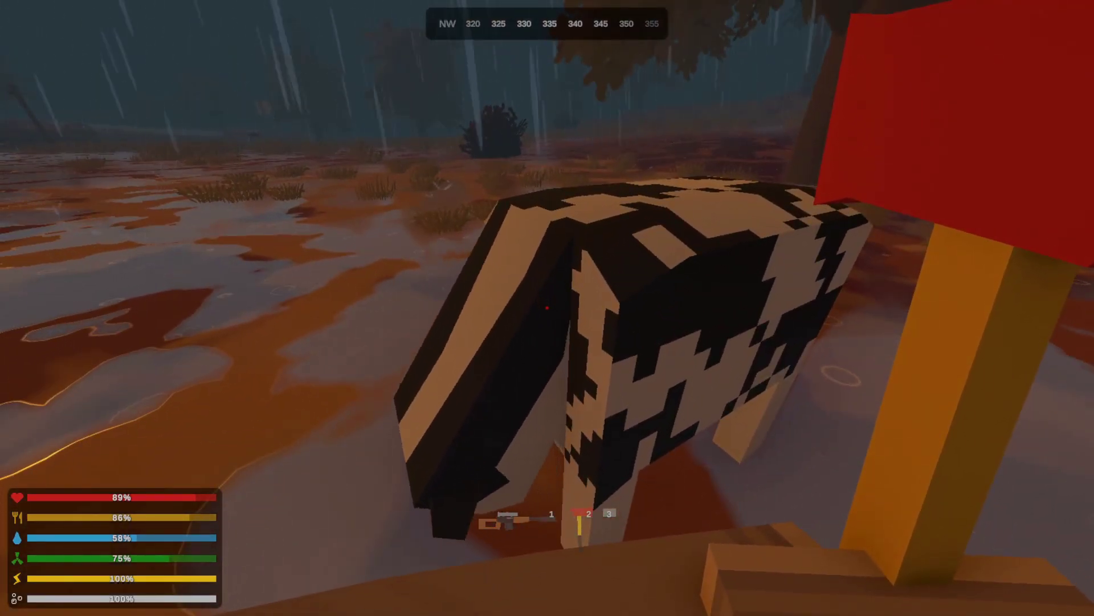
{"action": "key", "text": "w"}
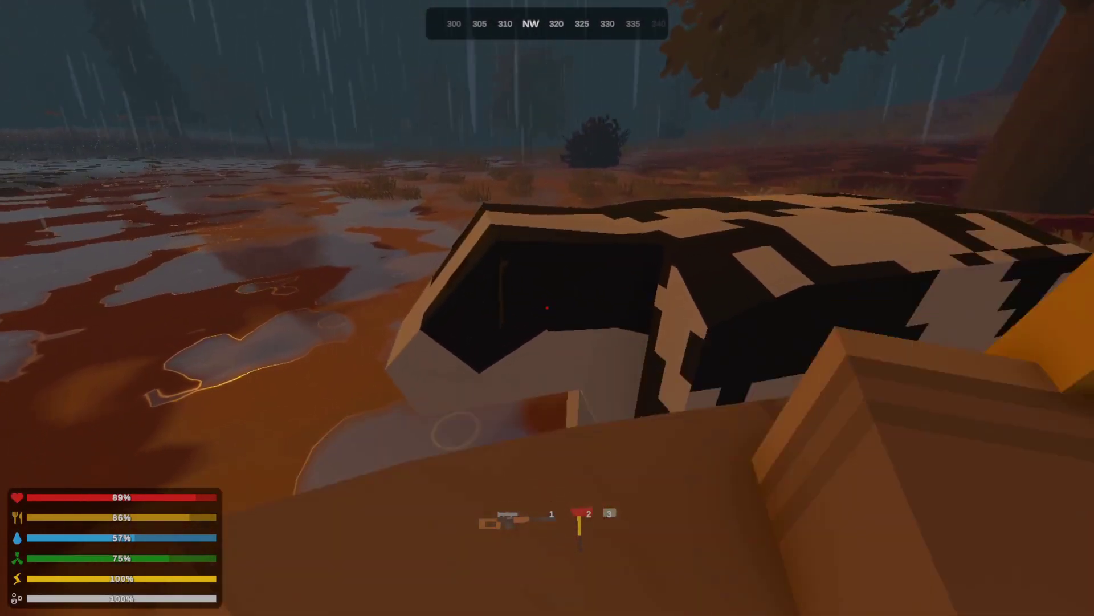
{"action": "left_click", "coordinate": [548, 308]}
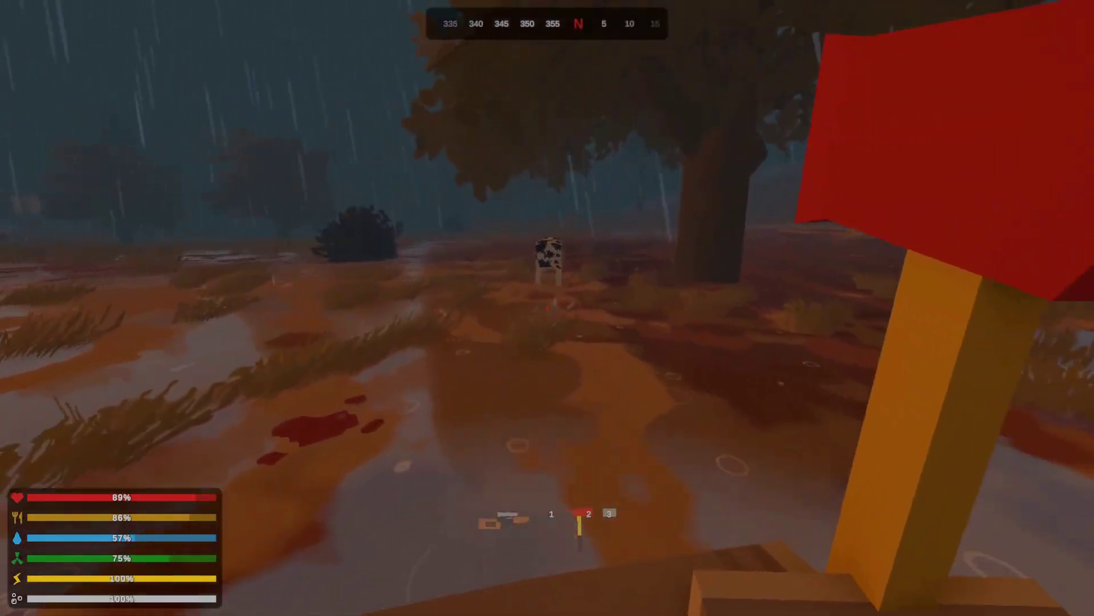
- Shoot the fleeing cow through the rifle scope and collect its leather
{"action": "key", "text": "2"}
{"action": "key", "text": "w"}
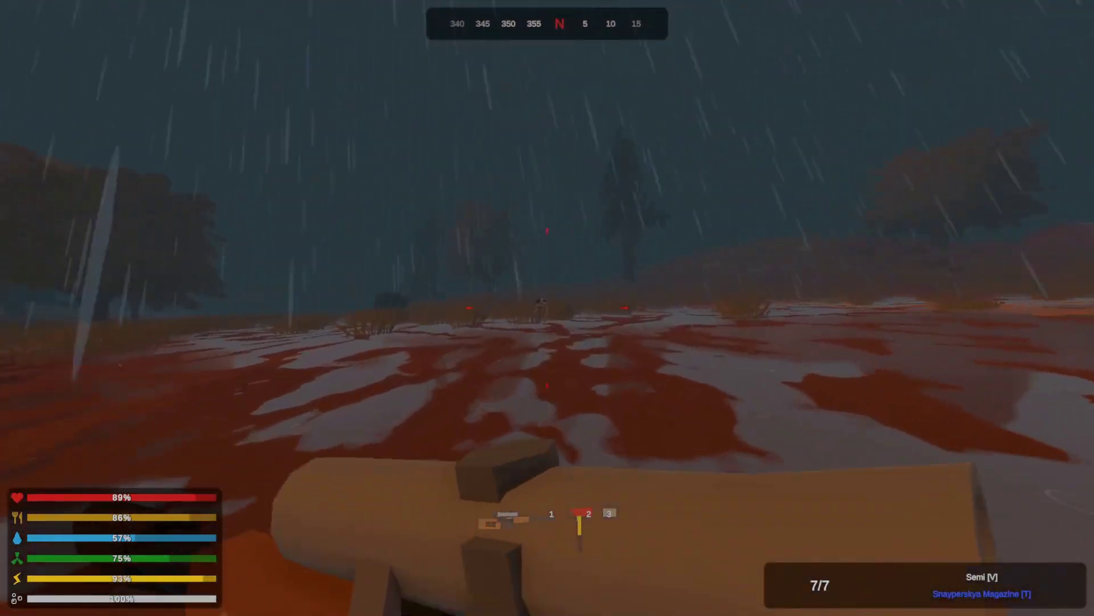
{"action": "right_click", "coordinate": [548, 308]}
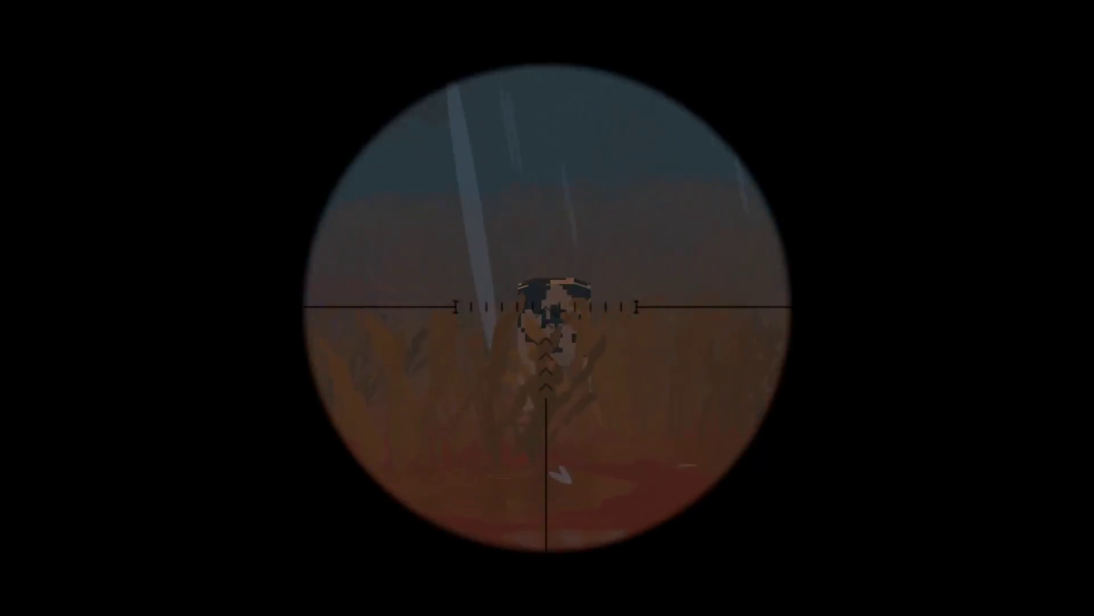
{"action": "left_click", "coordinate": [548, 308]}
{"action": "key", "text": "w"}
{"action": "key", "text": "w"}
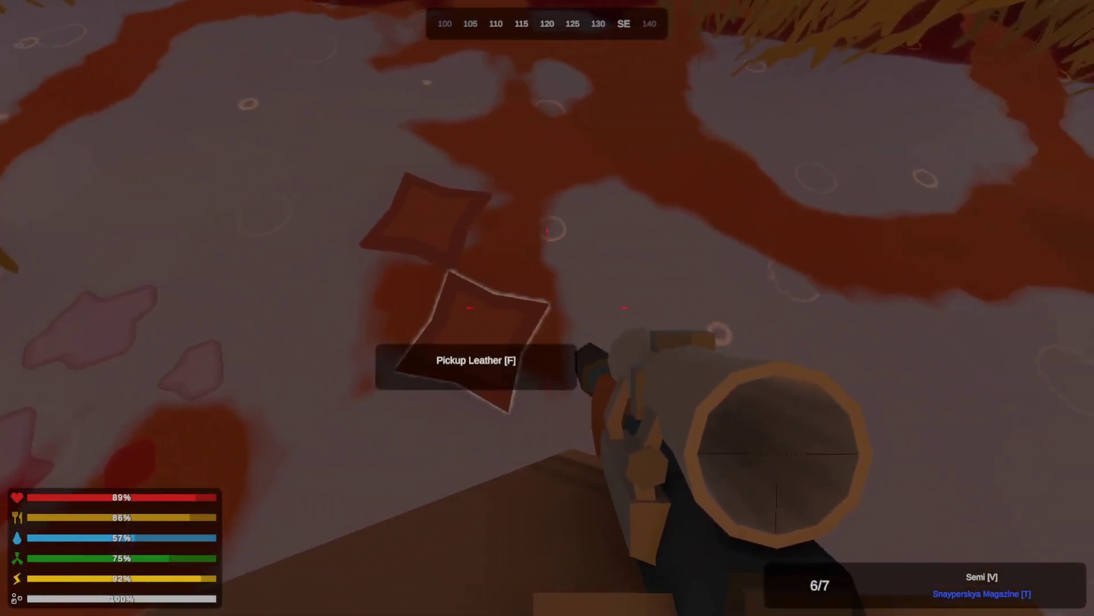
{"action": "key", "text": "f"}
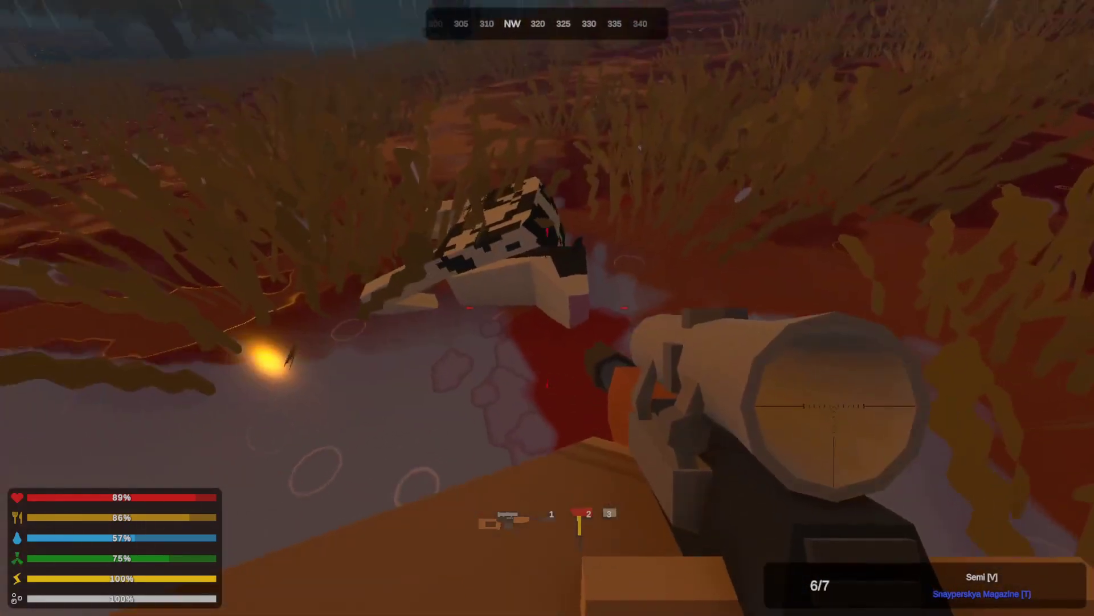
{"action": "key", "text": "w"}
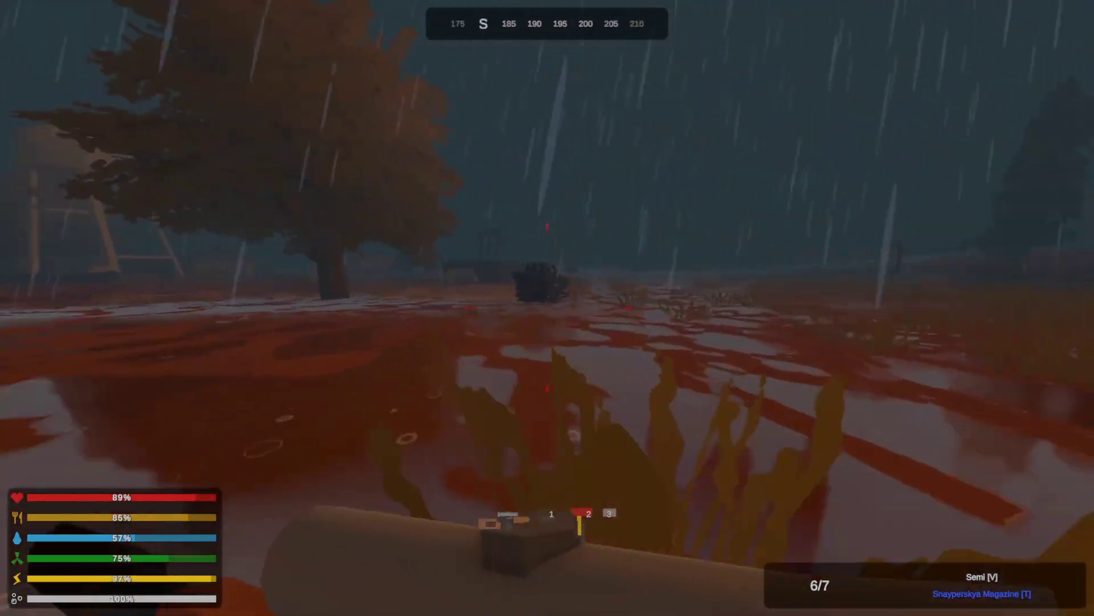
{"action": "key", "text": "w"}
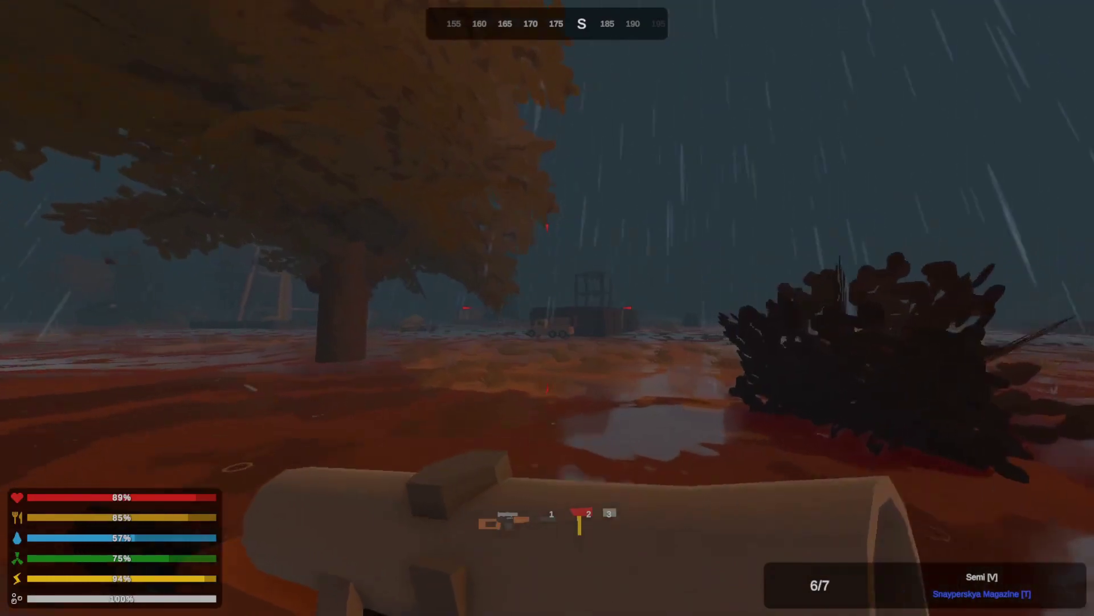
- Get into the truck's driver seat and drive along the stormy road
{"action": "key", "text": "f"}
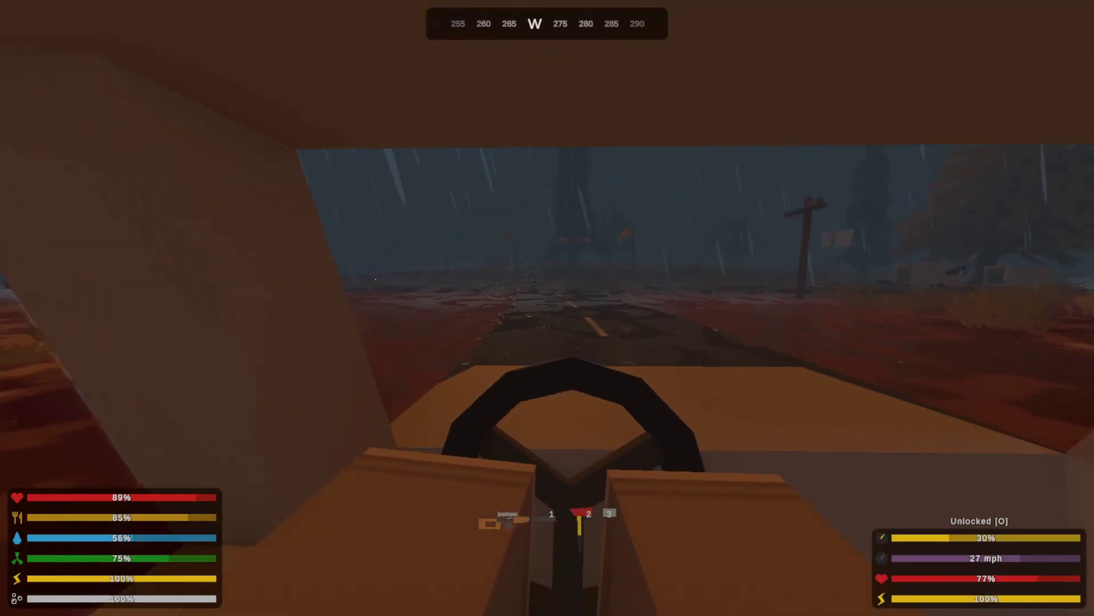
{"action": "key", "text": "w"}
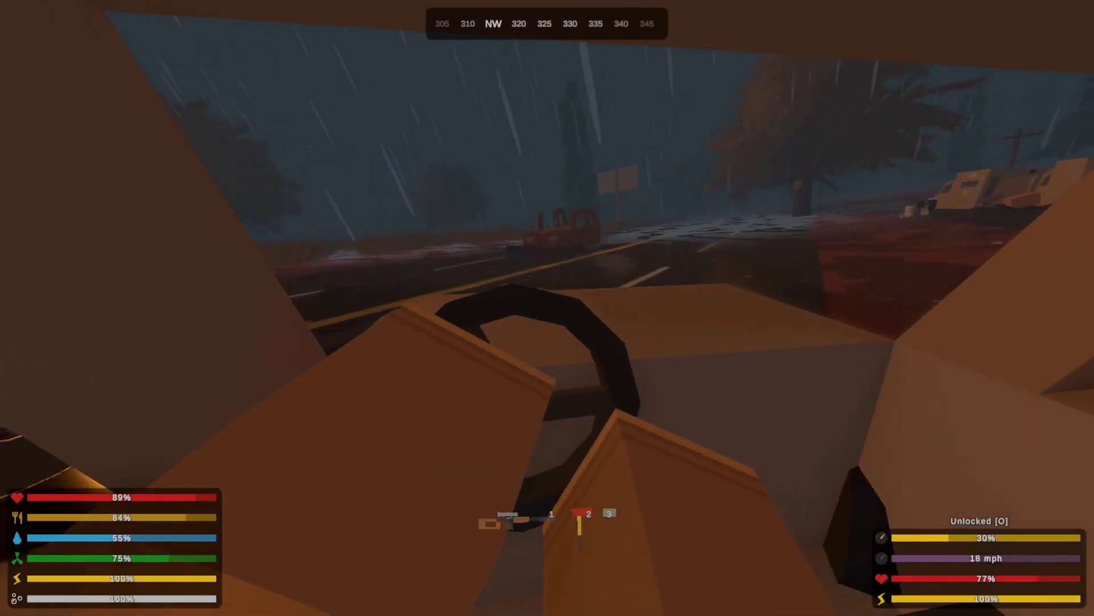
{"action": "key", "text": "w"}
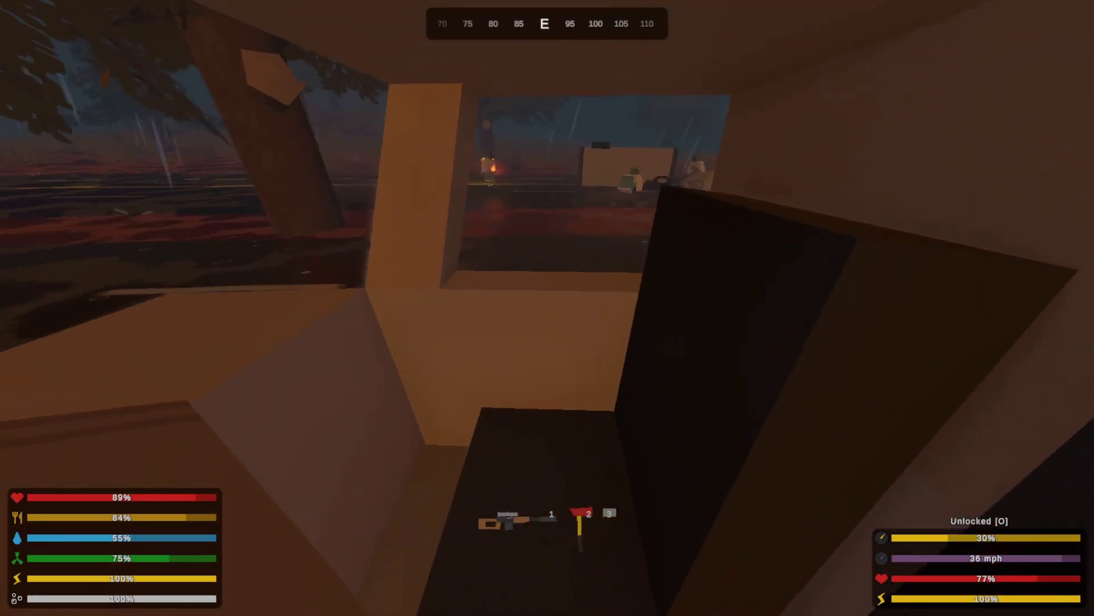
{"action": "key", "text": "w"}
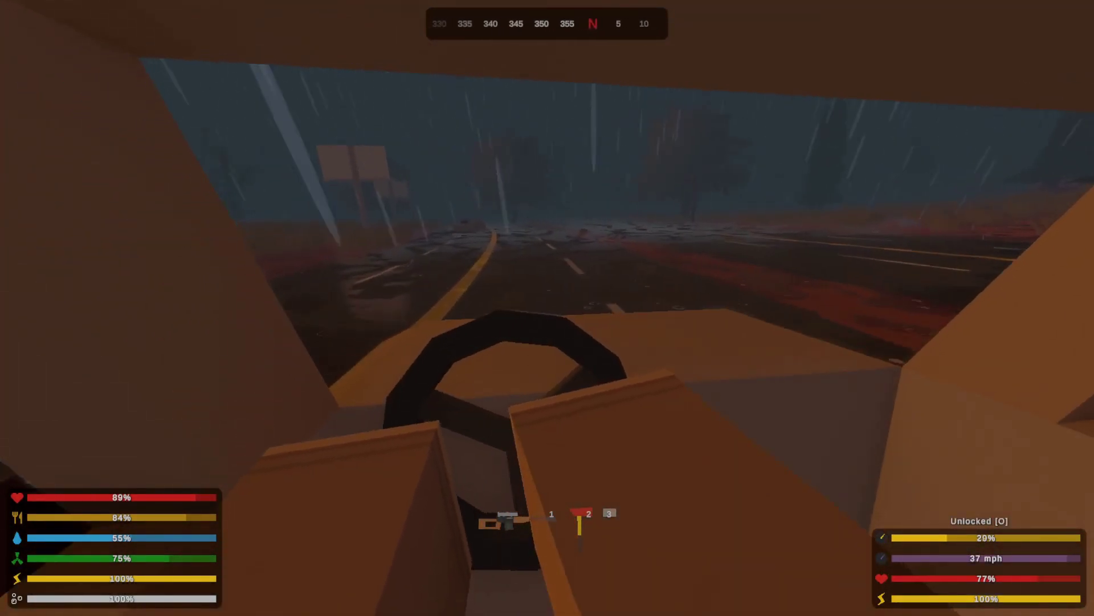
{"action": "key", "text": "w"}
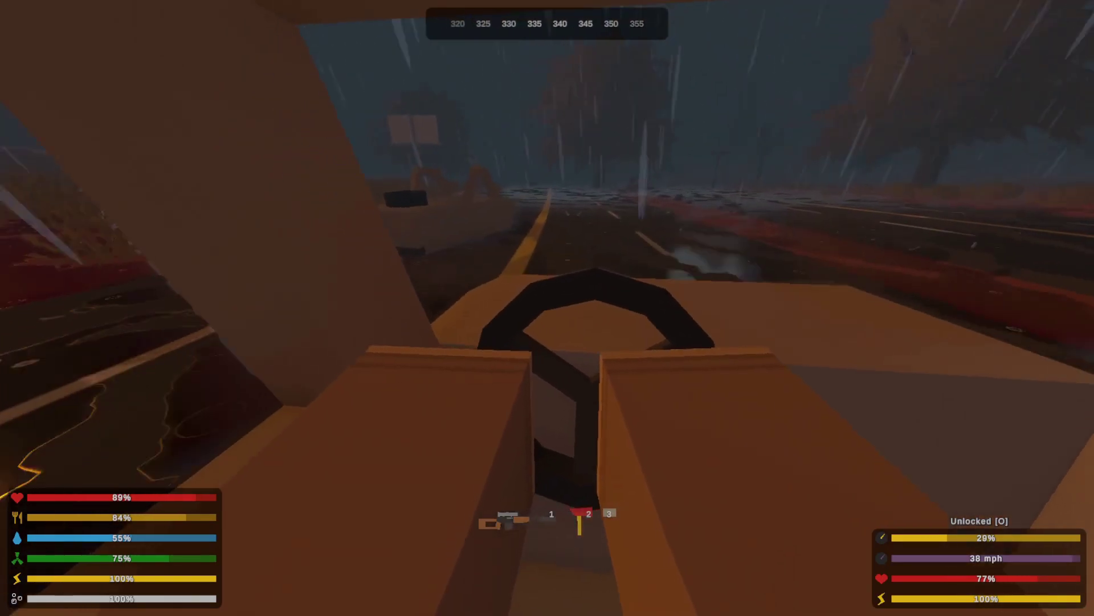
{"action": "key", "text": "w"}
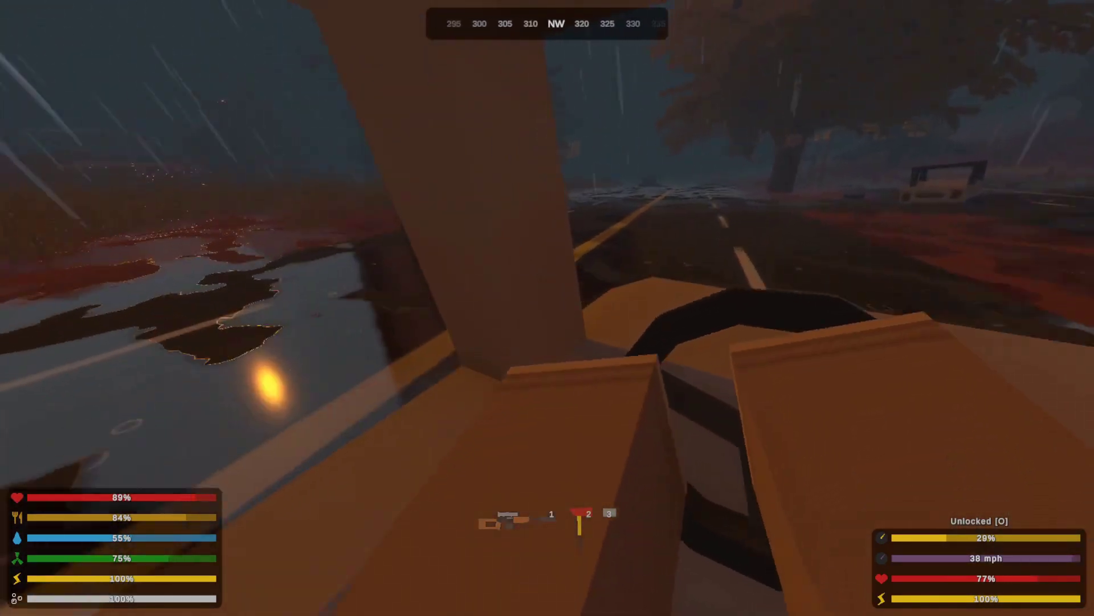
{"action": "key", "text": "w"}
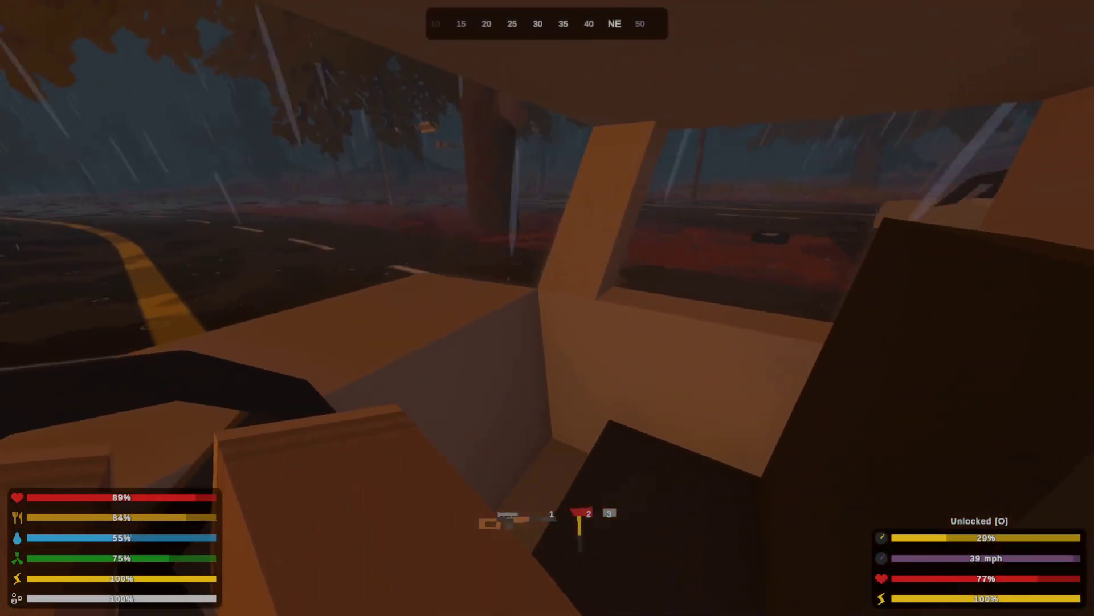
{"action": "key", "text": "w"}
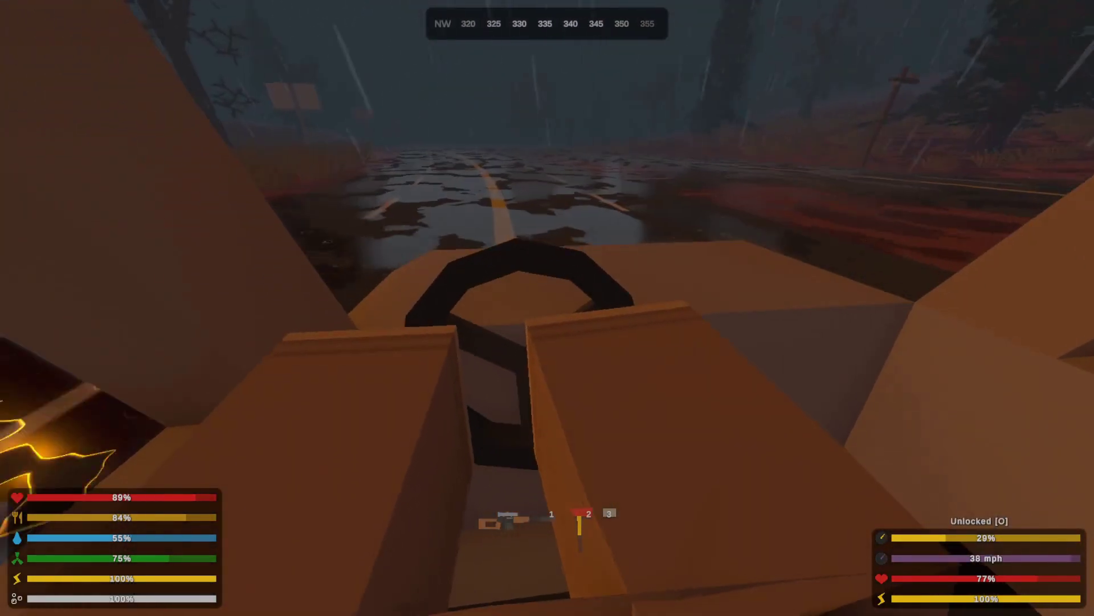
- Steer the truck northwest, then due north along the road
{"action": "key", "text": "a"}
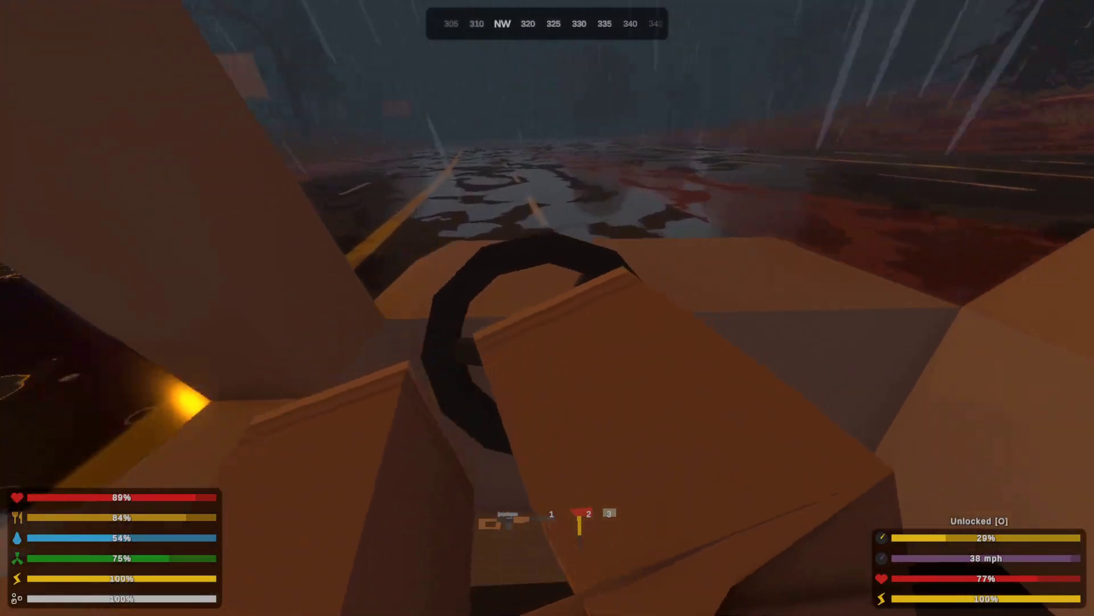
{"action": "key", "text": "w"}
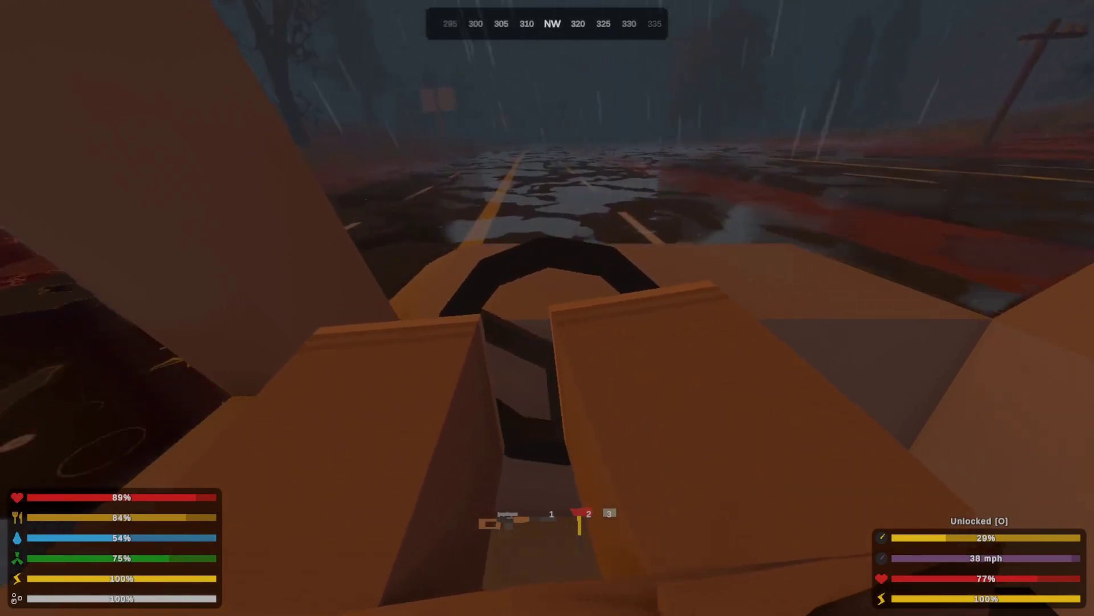
{"action": "key", "text": "w"}
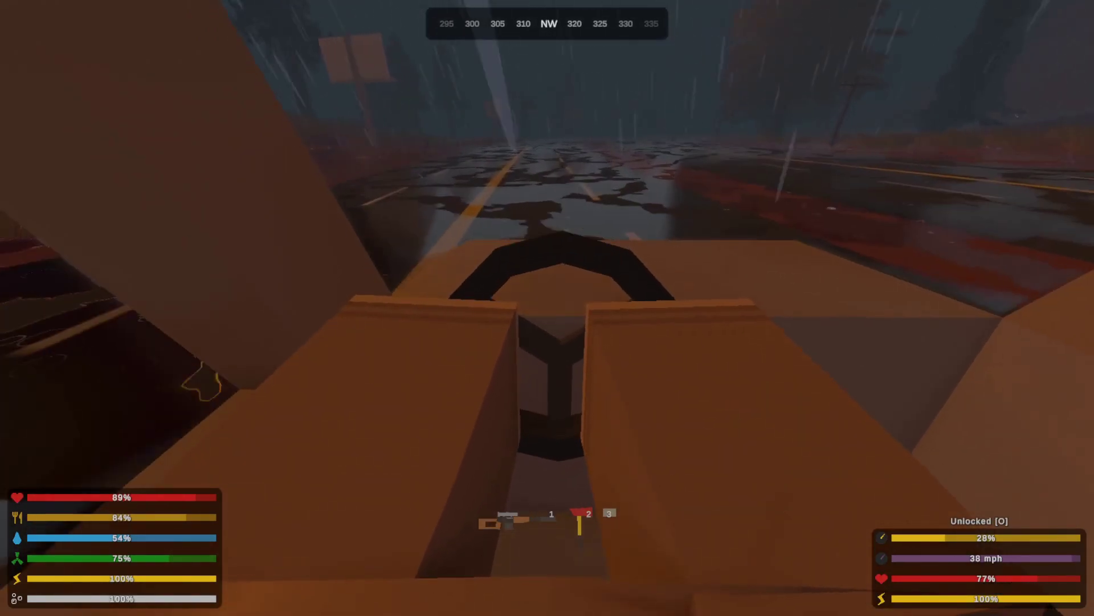
{"action": "key", "text": "d"}
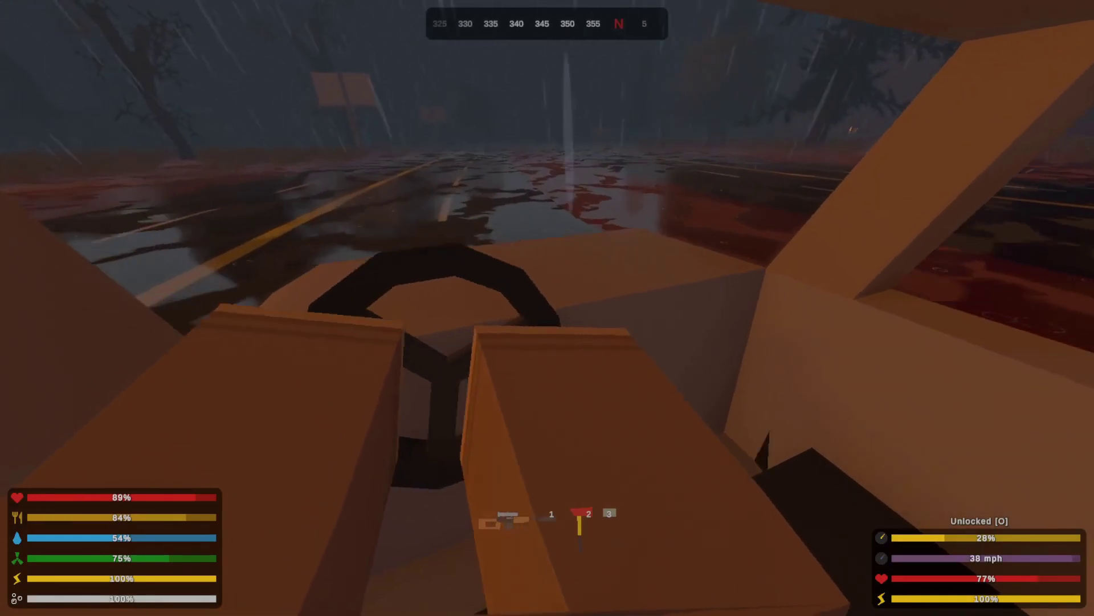
{"action": "key", "text": "d"}
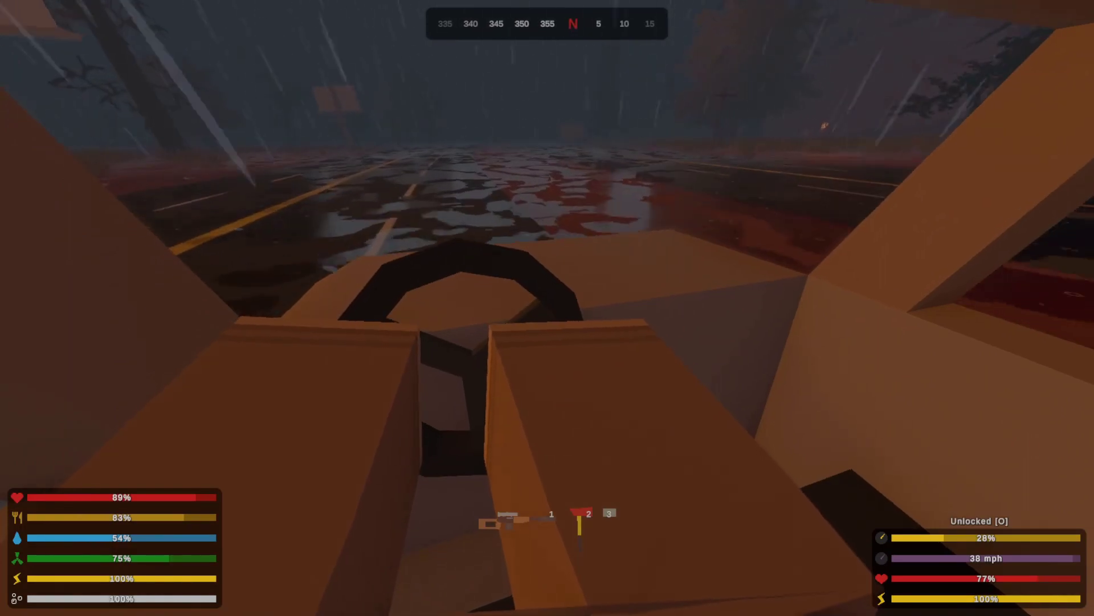
{"action": "key", "text": "w"}
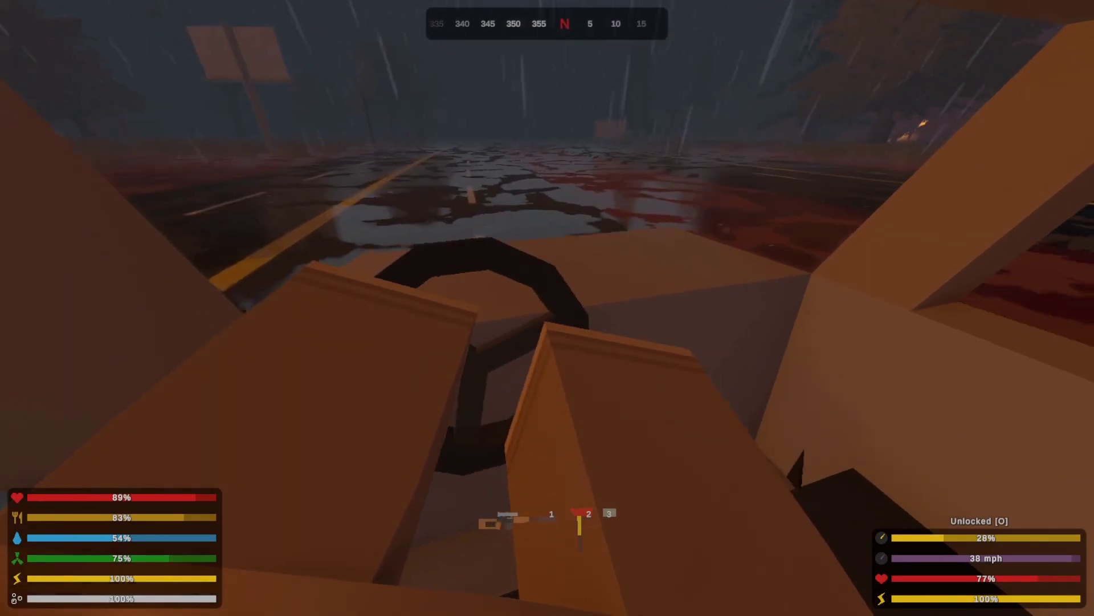
{"action": "key", "text": "w"}
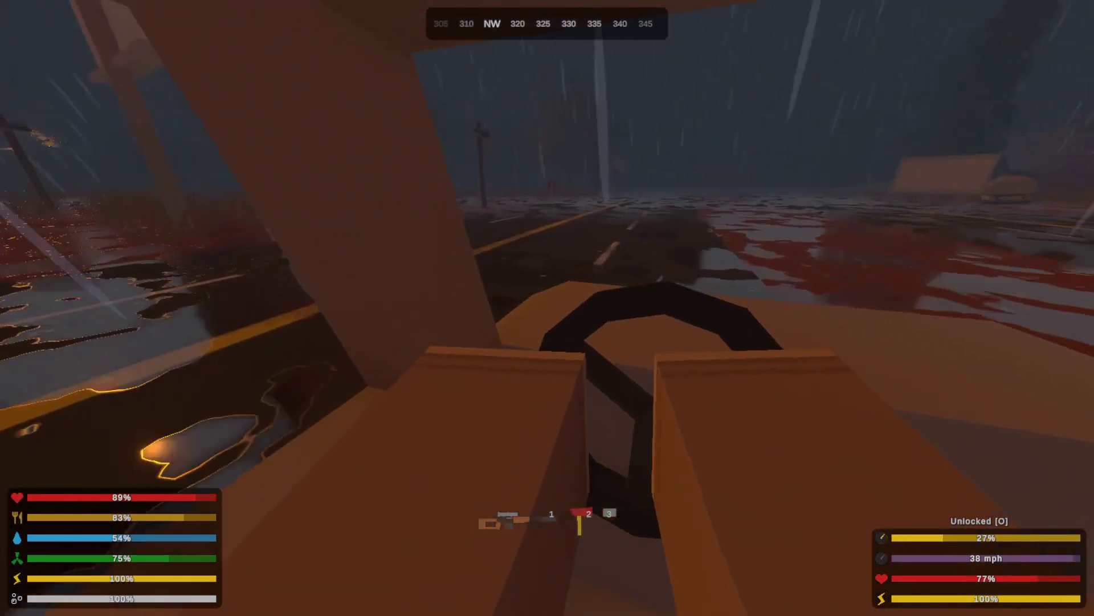
- Swing the truck around to the southwest and slow down beside the road barrier
{"action": "key", "text": "a"}
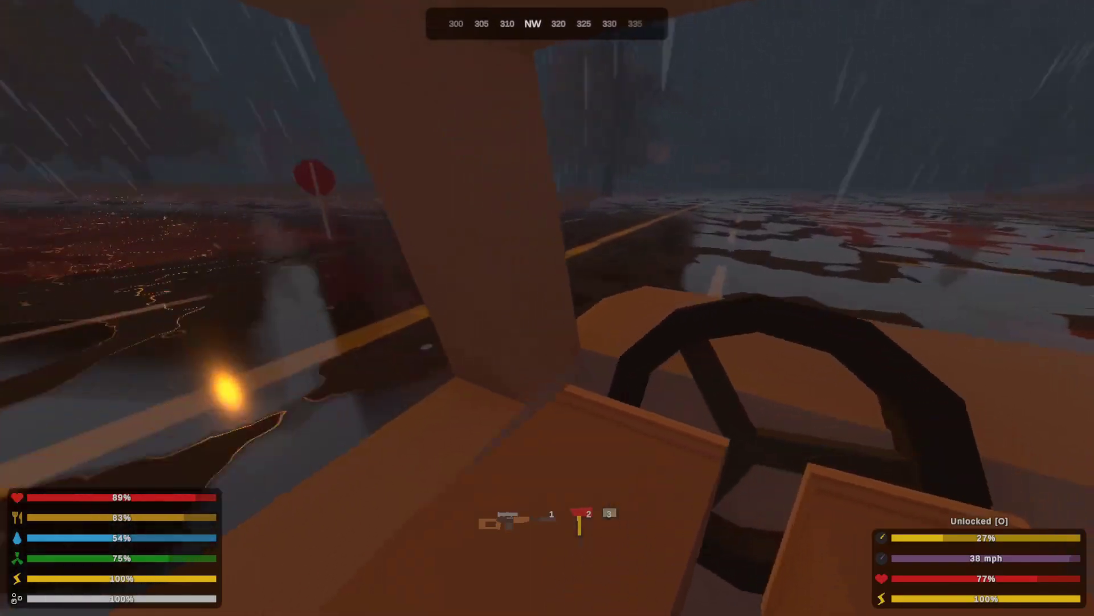
{"action": "key", "text": "a"}
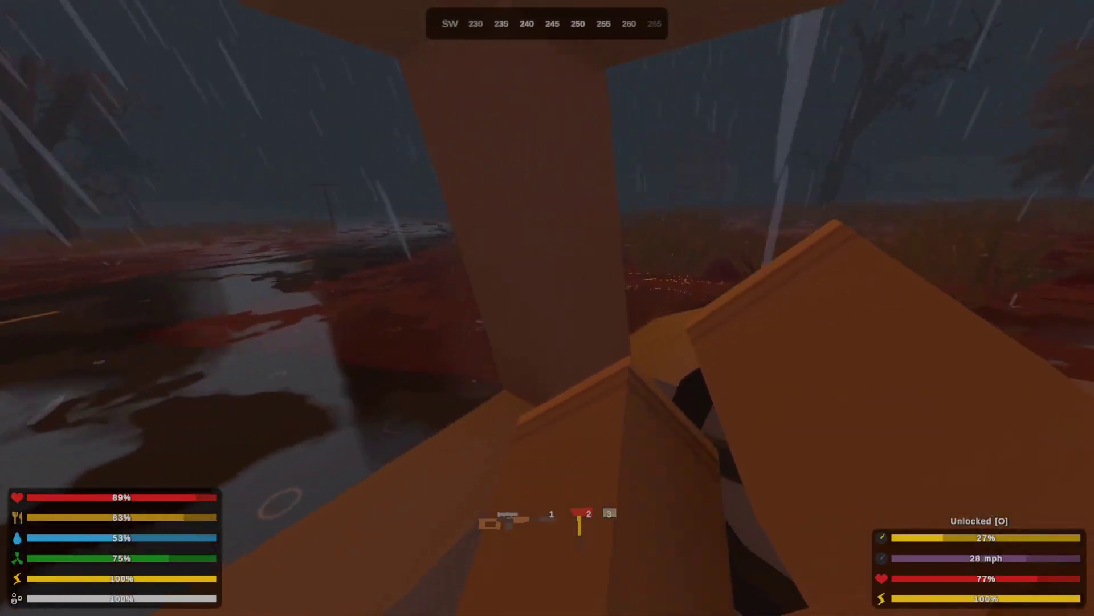
{"action": "key", "text": "w"}
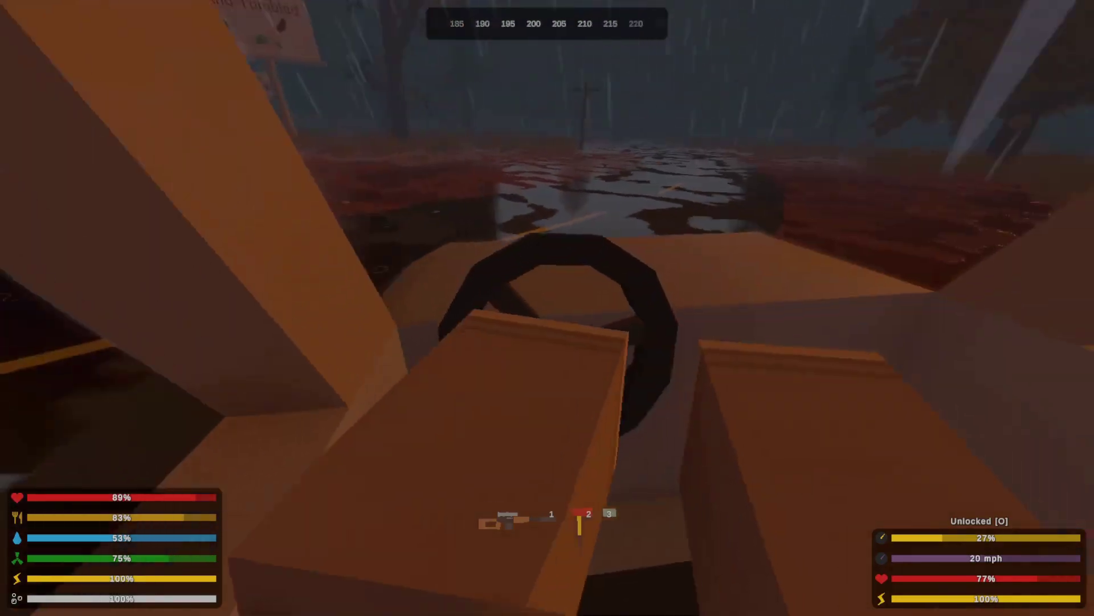
{"action": "key", "text": "a"}
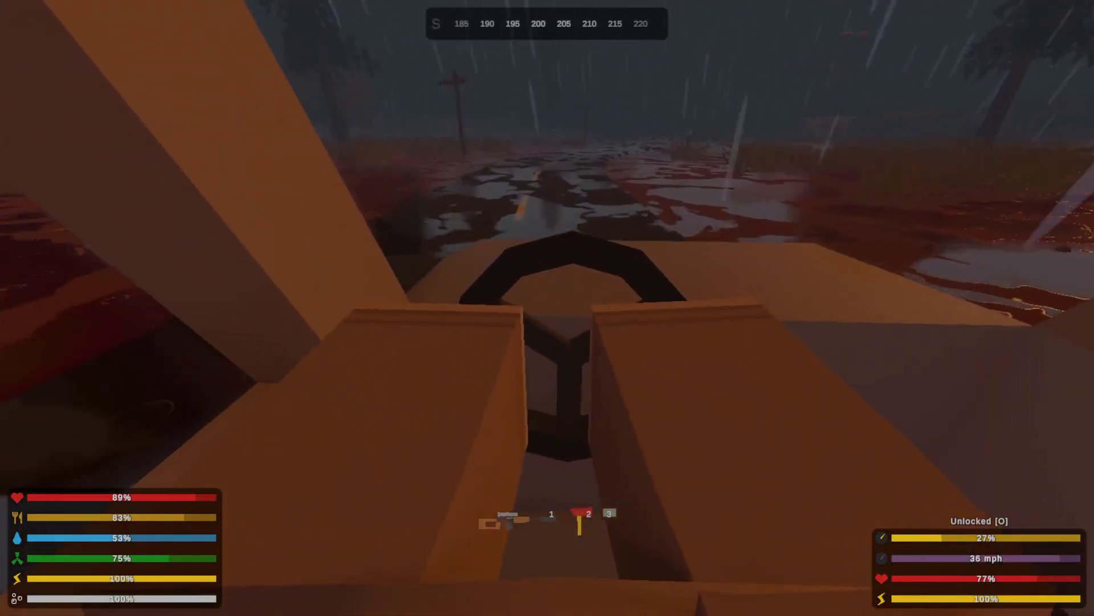
{"action": "key", "text": "w"}
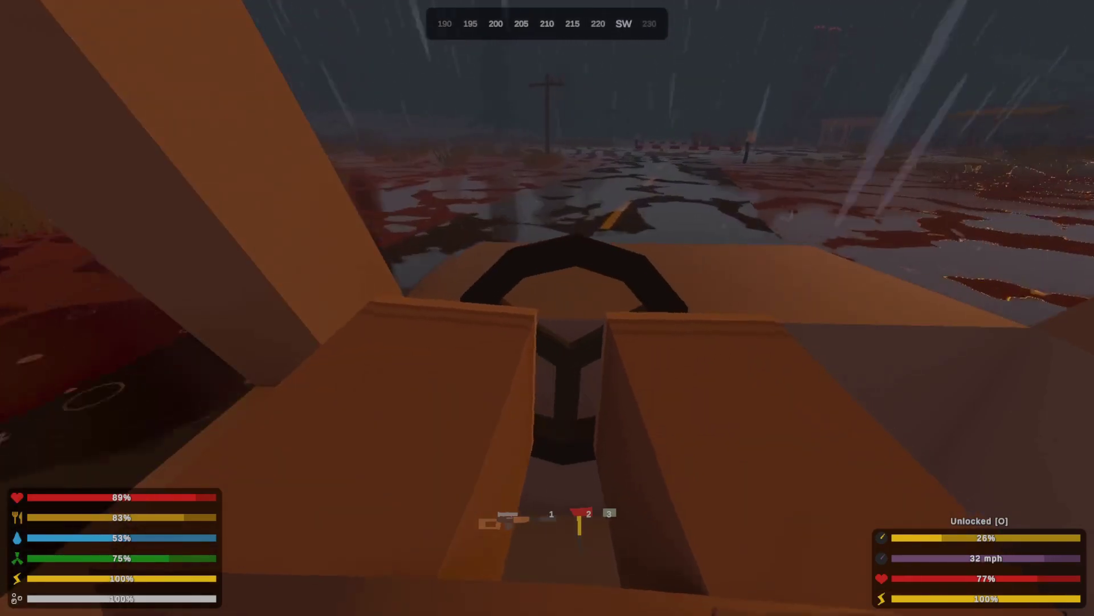
{"action": "key", "text": "d"}
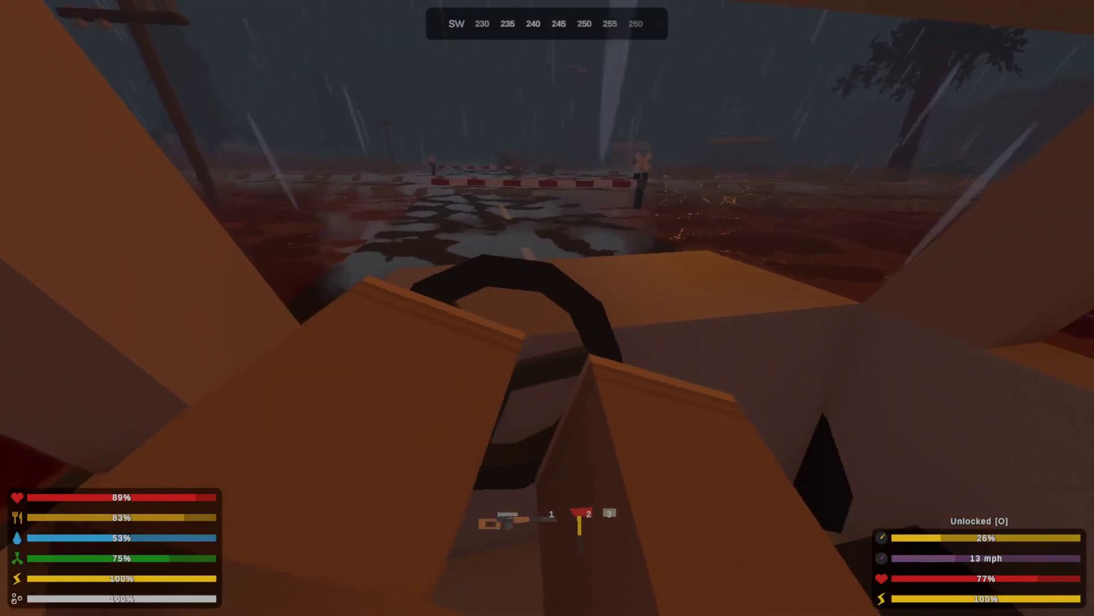
- Leave the truck, wade west through the flooded field and bushes, then open the inventory
{"action": "key", "text": "f"}
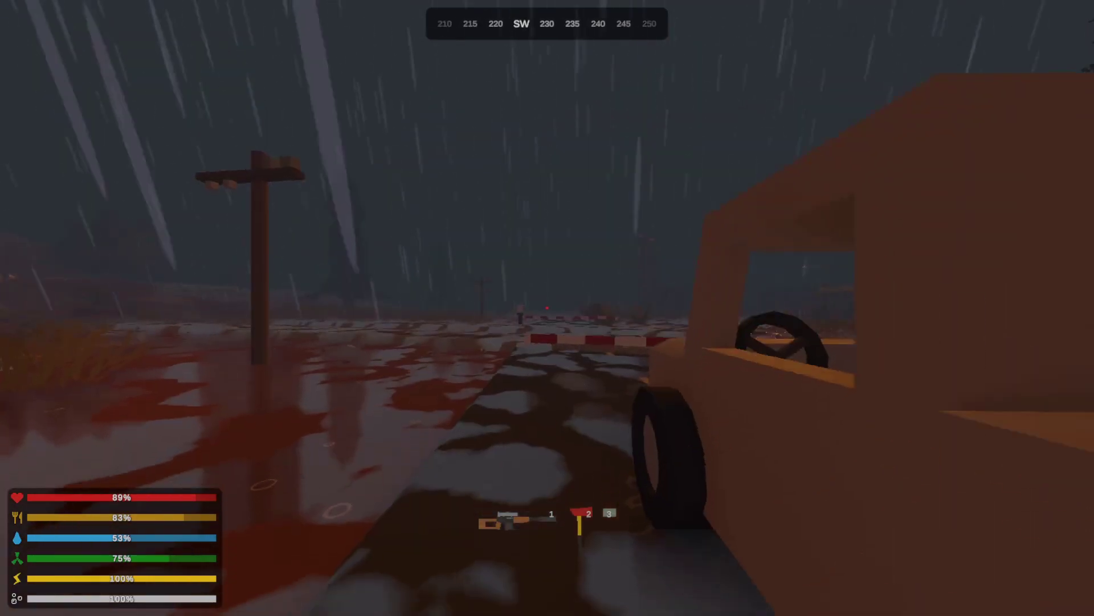
{"action": "key", "text": "w"}
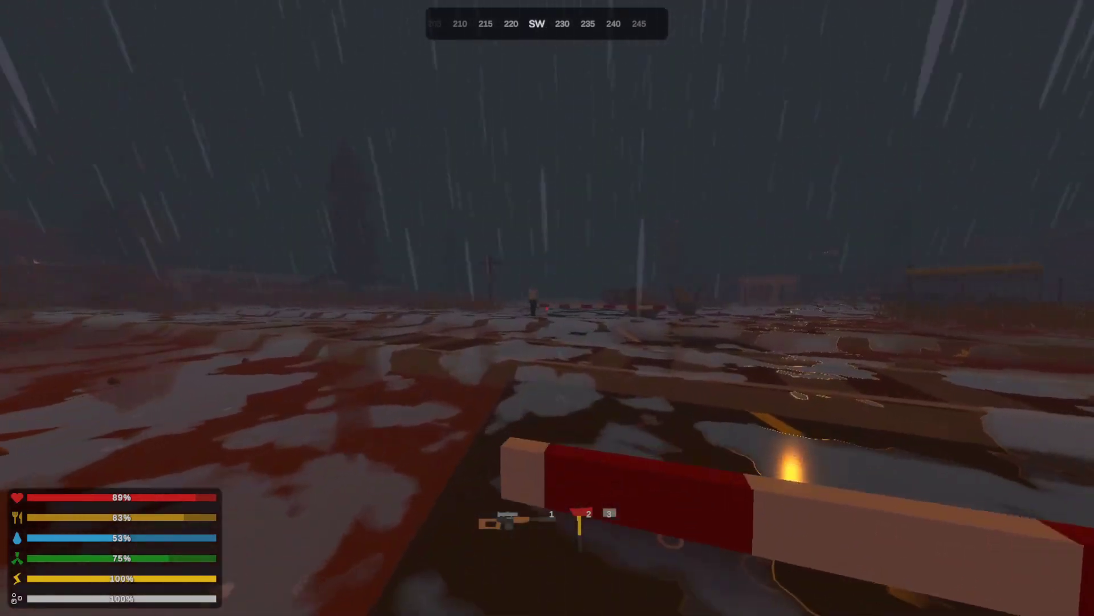
{"action": "key", "text": "w"}
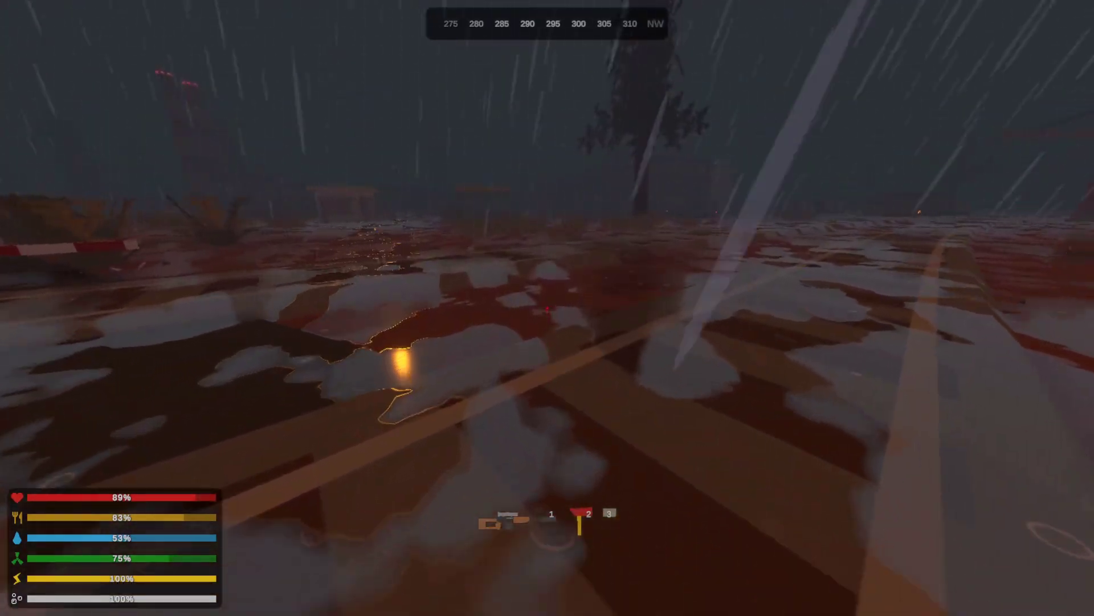
{"action": "key", "text": "w"}
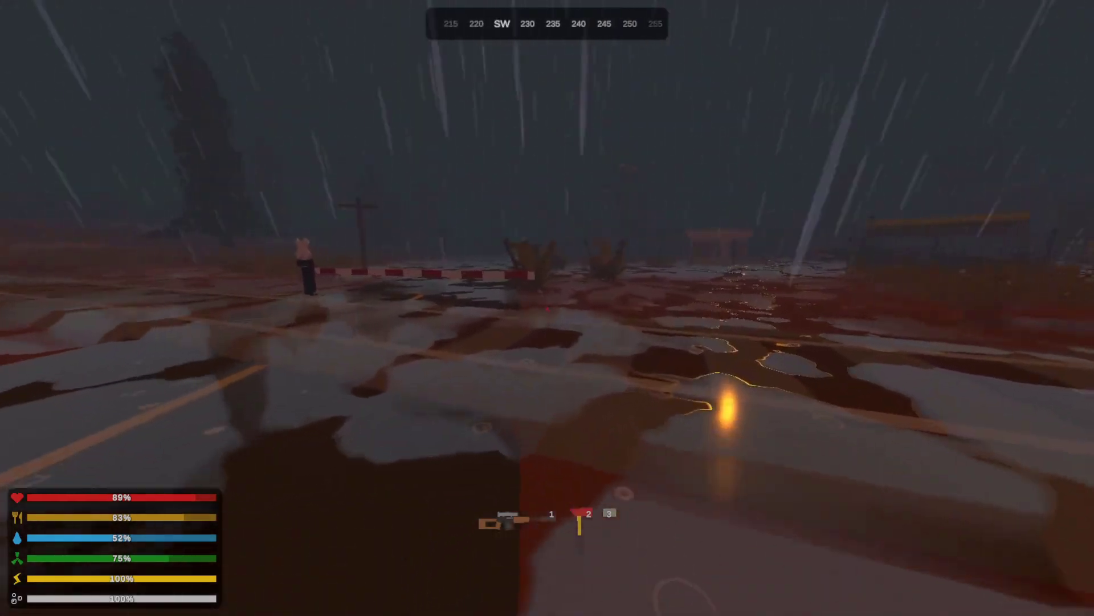
{"action": "key", "text": "w"}
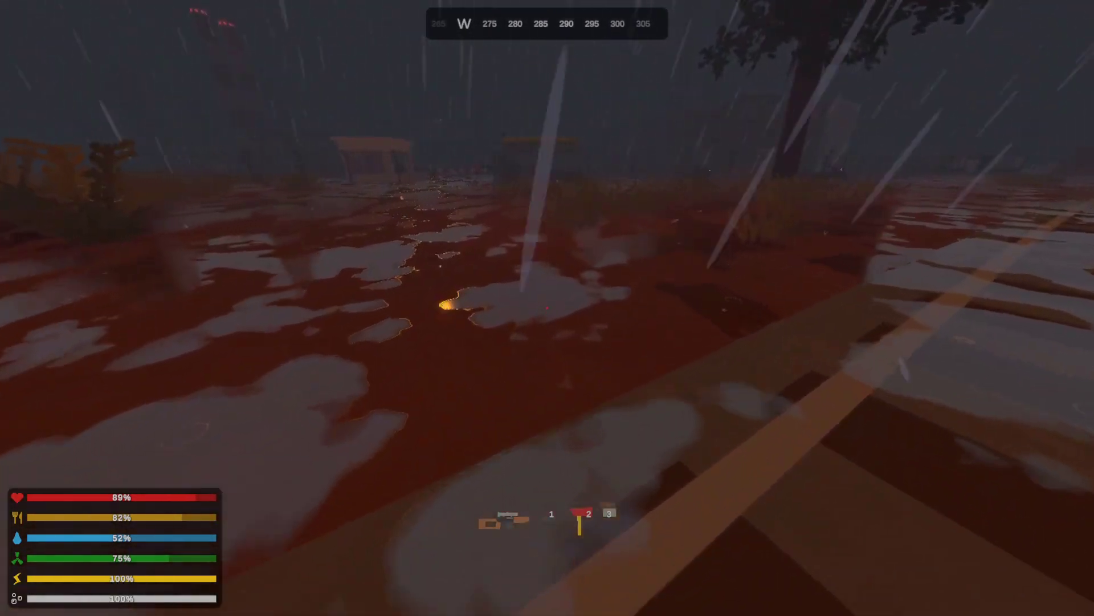
{"action": "key", "text": "w"}
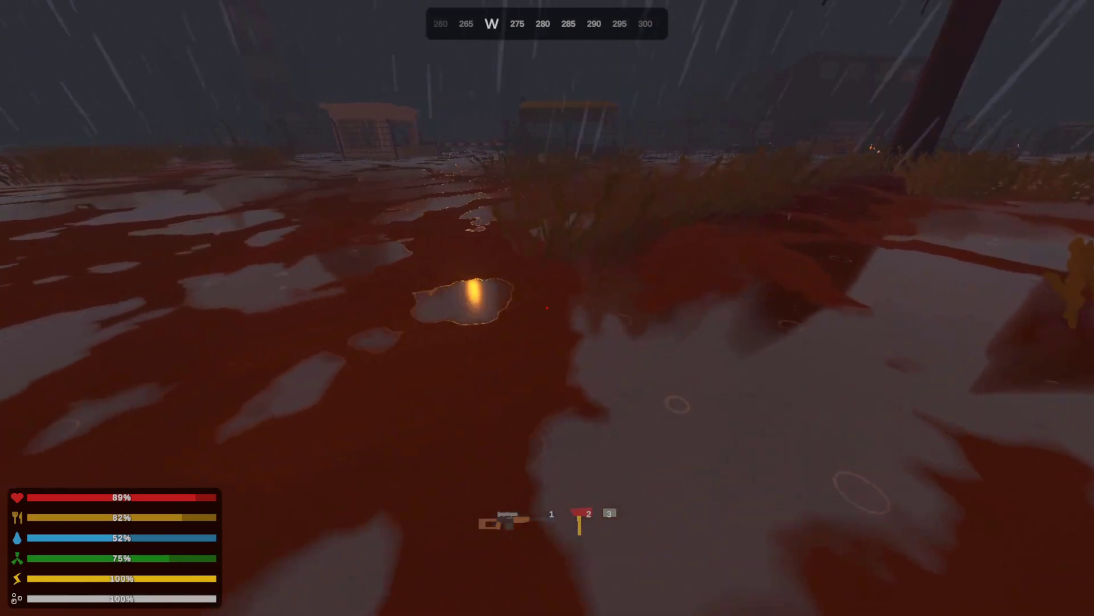
{"action": "key", "text": "w"}
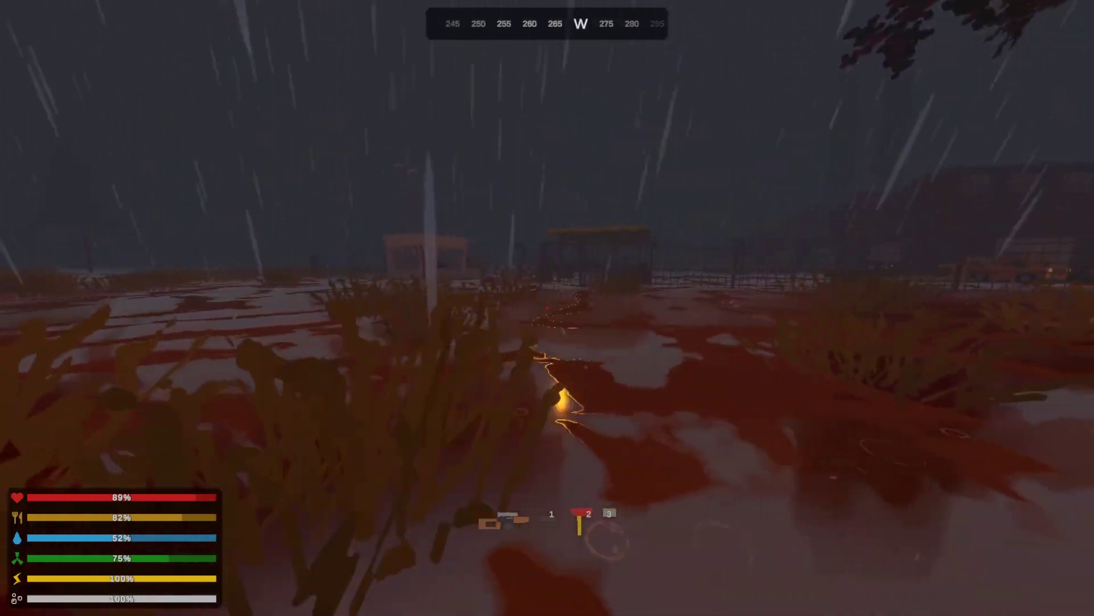
{"action": "key", "text": "w"}
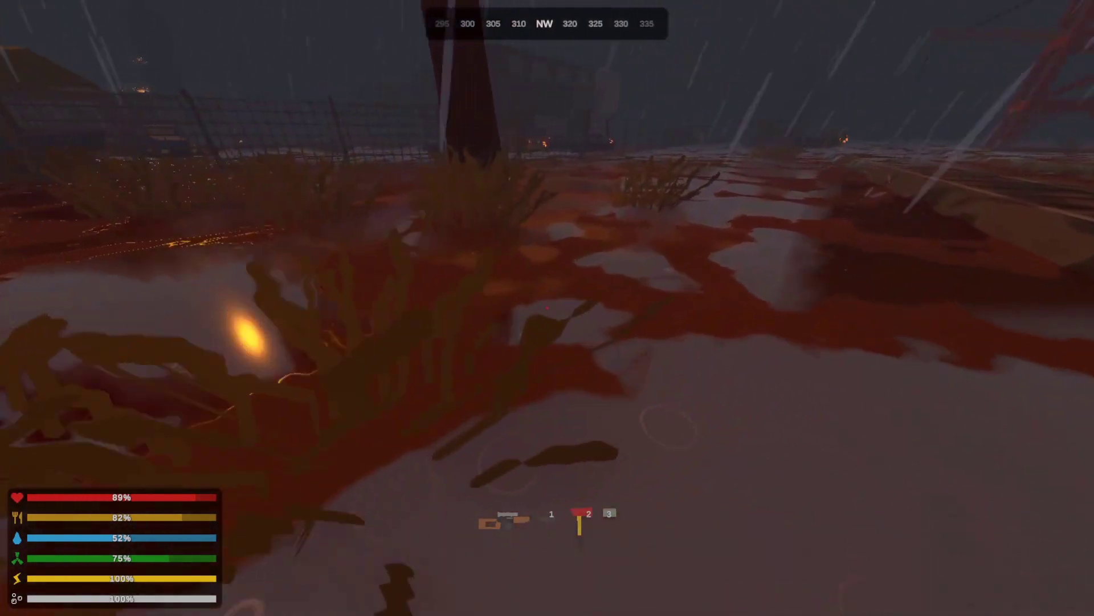
{"action": "key", "text": "g"}
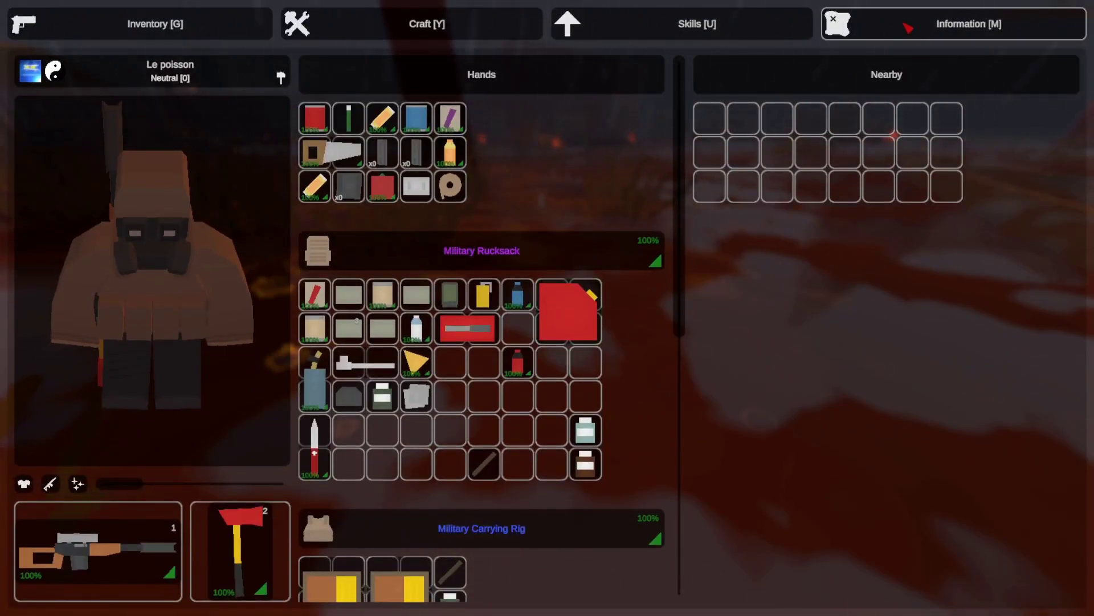
- Switch to the Information [M] tab to view the world map
{"action": "left_click", "coordinate": [908, 26]}
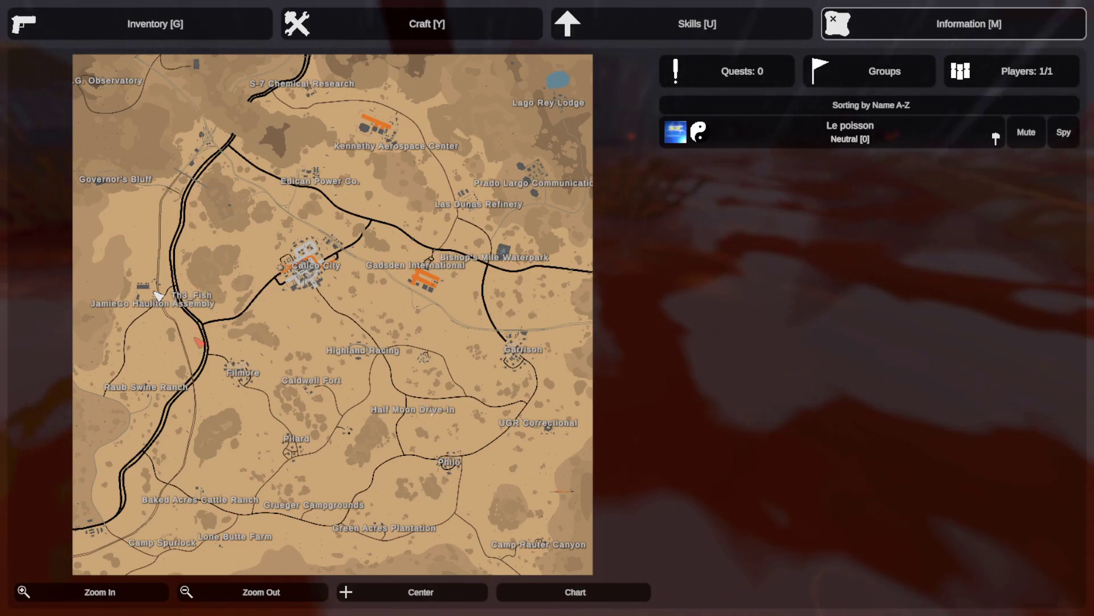
- Close the map, walk up to the fence and swing the axe three times
{"action": "key", "text": "m"}
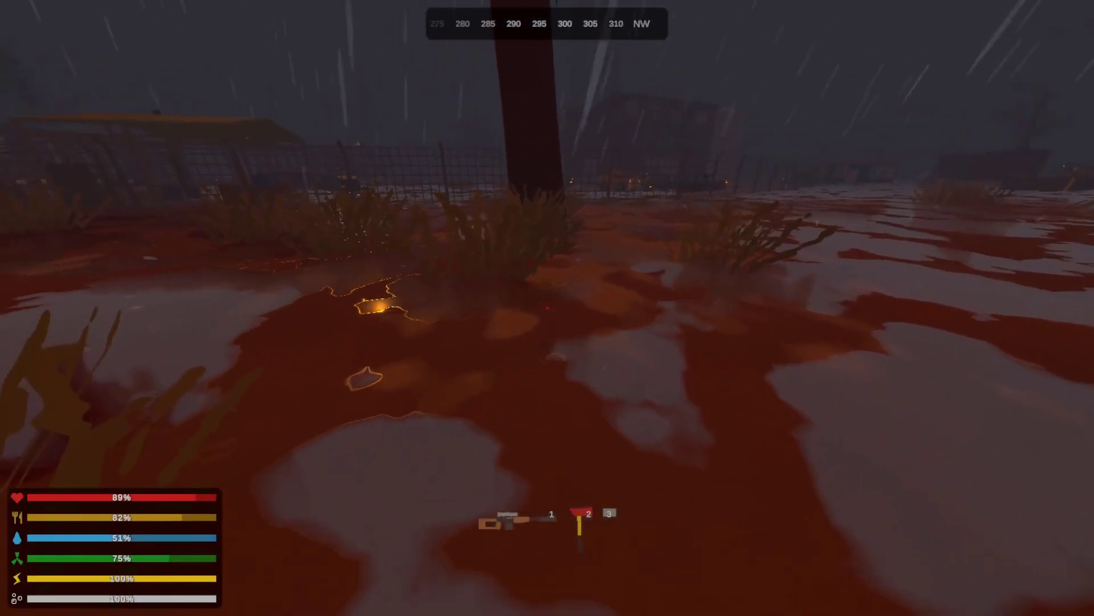
{"action": "key", "text": "w"}
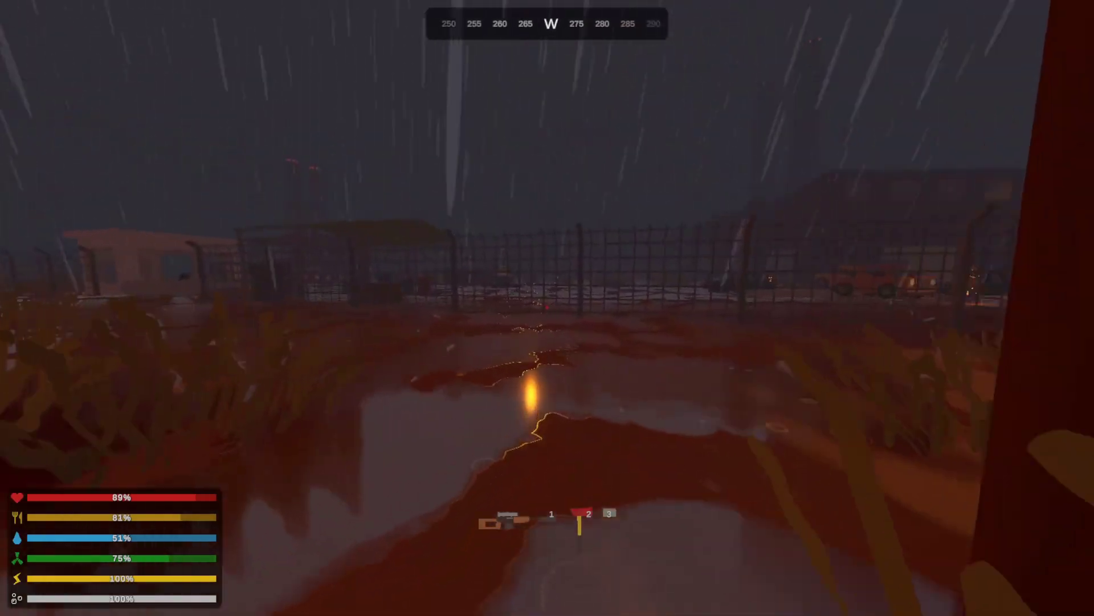
{"action": "key", "text": "w"}
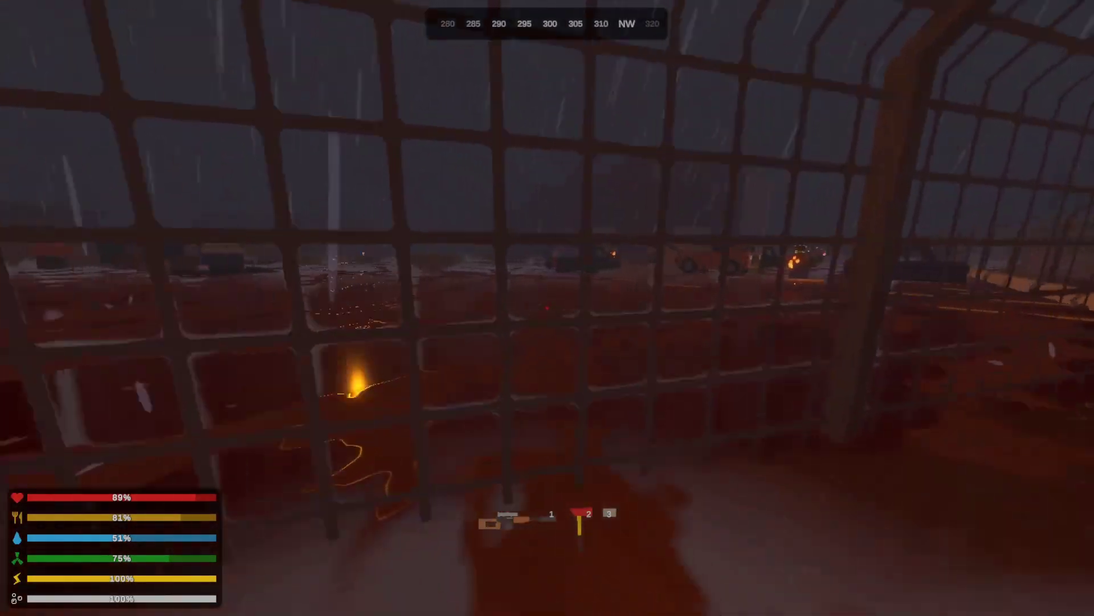
{"action": "key", "text": "w"}
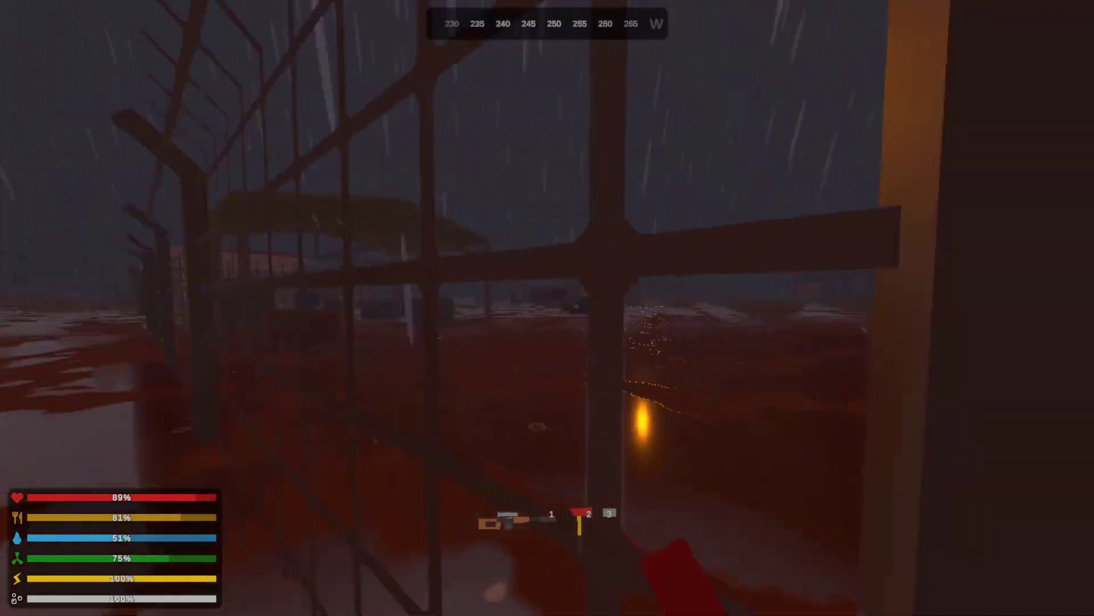
{"action": "left_click", "coordinate": [547, 308]}
{"action": "left_click", "coordinate": [547, 308]}
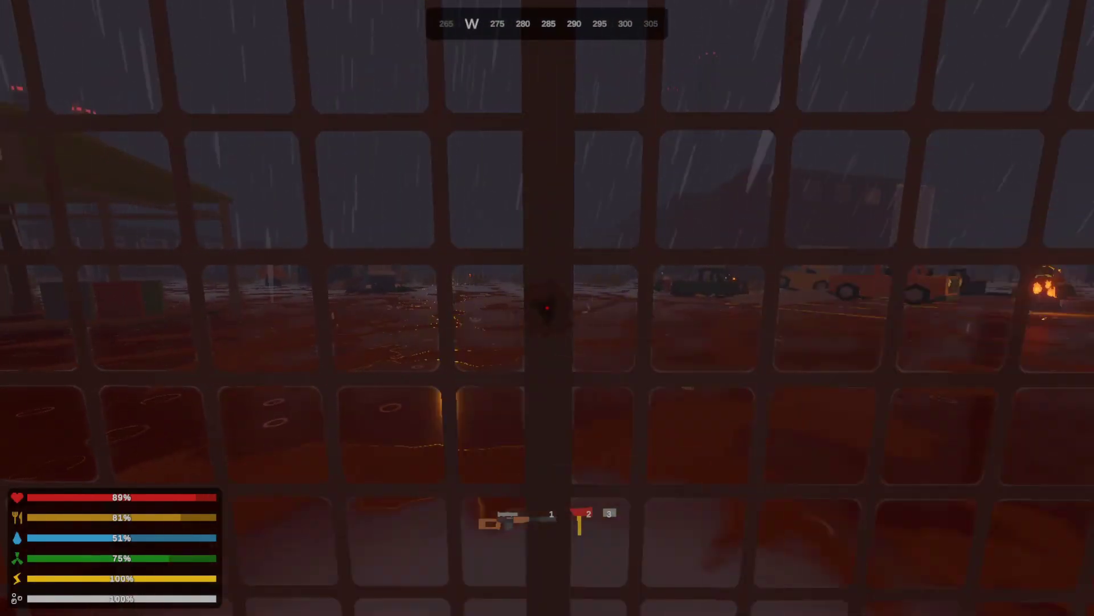
{"action": "left_click", "coordinate": [548, 309]}
- Follow the fence west past the red-and-white barrier to the guard booth
{"action": "key", "text": "w"}
{"action": "key", "text": "w"}
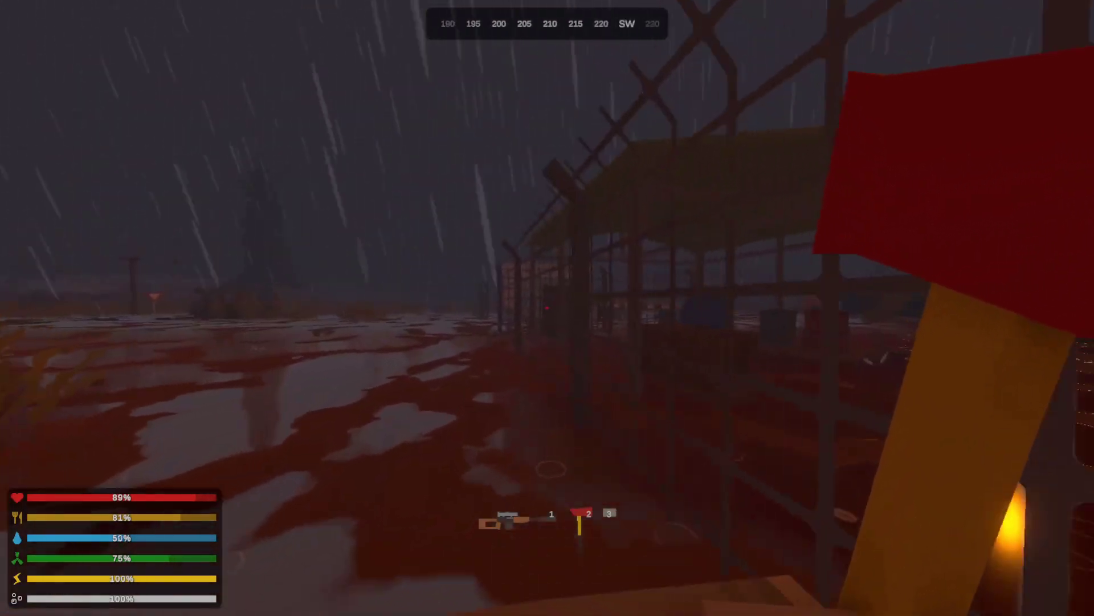
{"action": "key", "text": "w"}
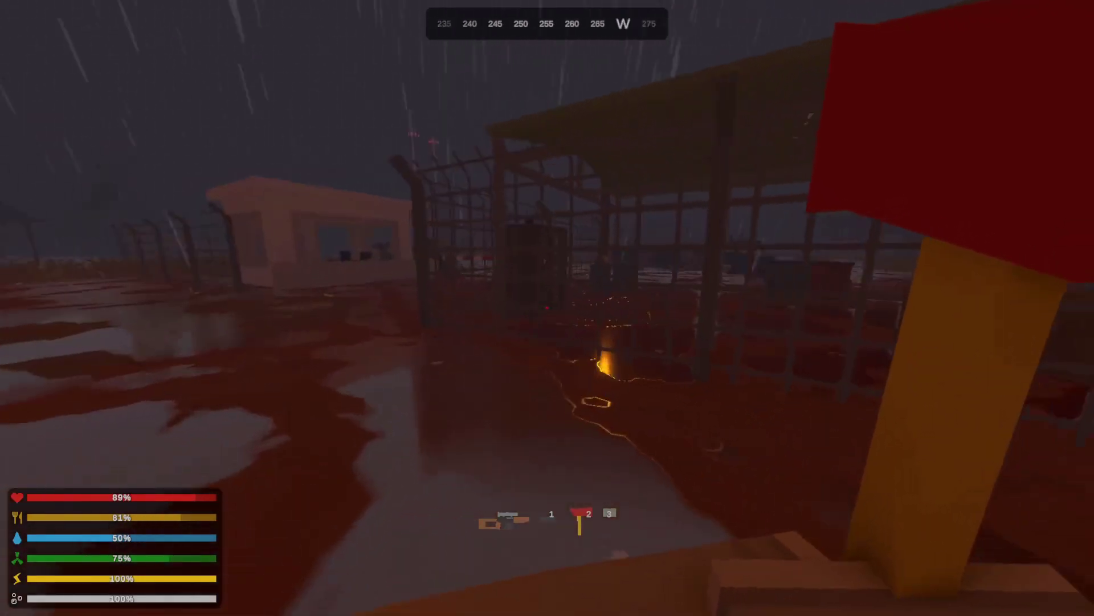
{"action": "key", "text": "w"}
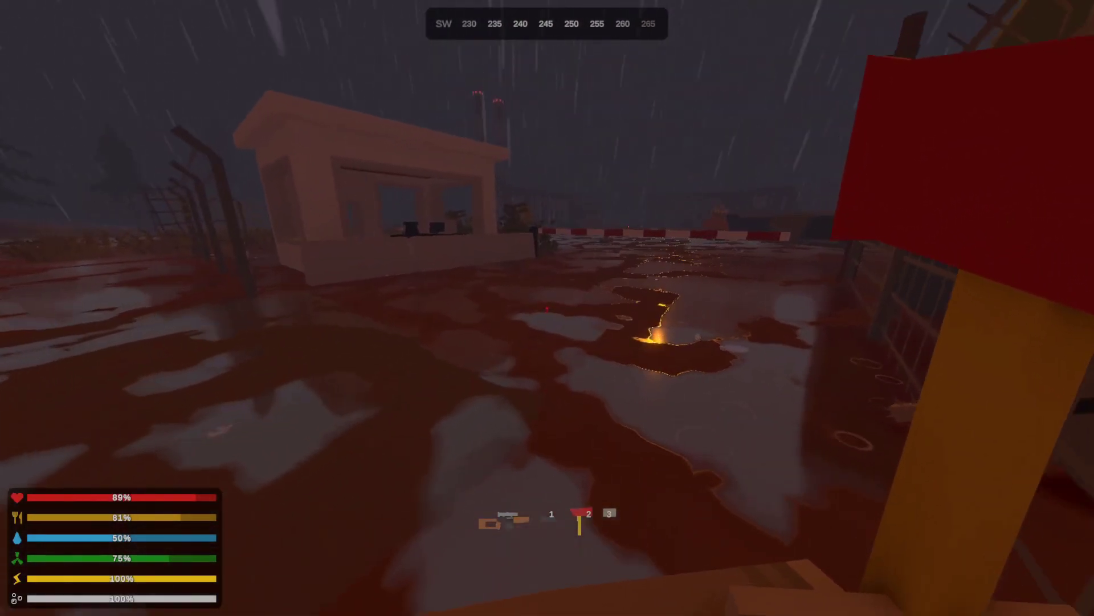
{"action": "key", "text": "w"}
{"action": "key", "text": "w"}
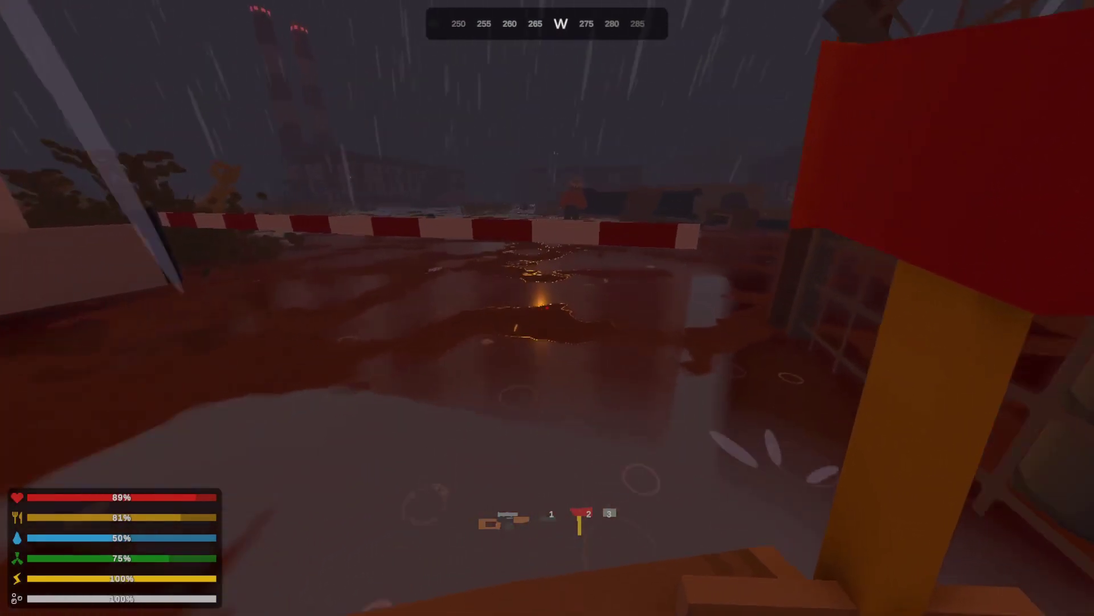
{"action": "key", "text": "w"}
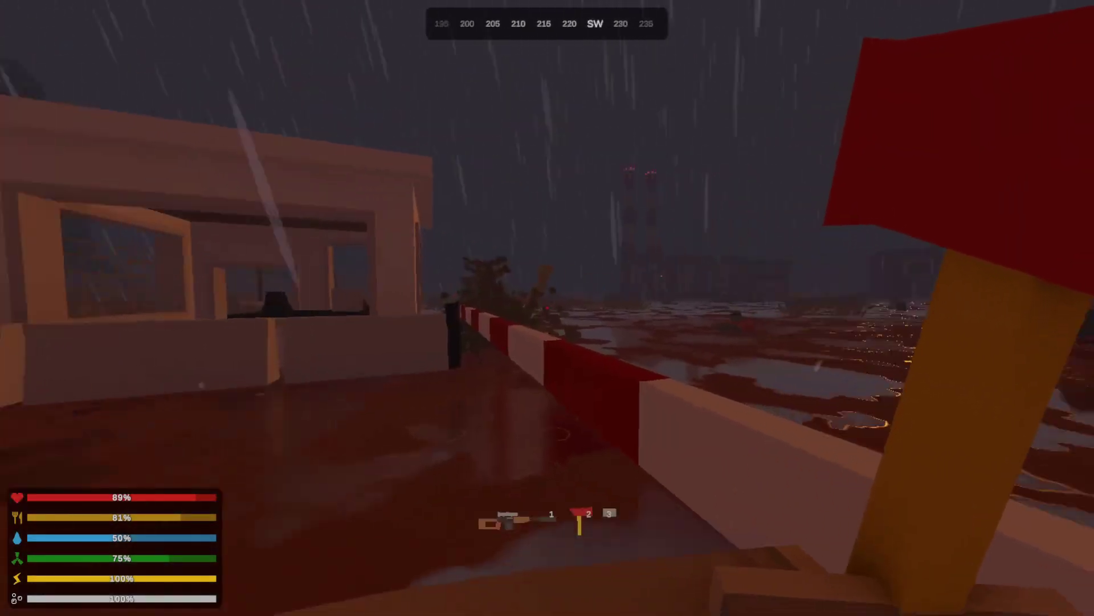
{"action": "key", "text": "w"}
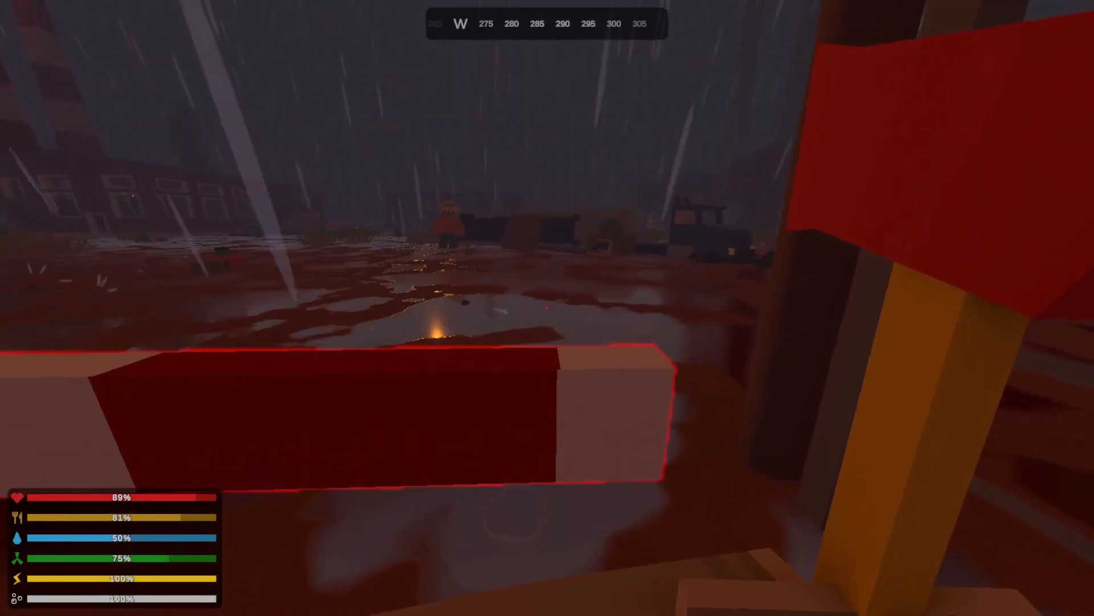
{"action": "key", "text": "w"}
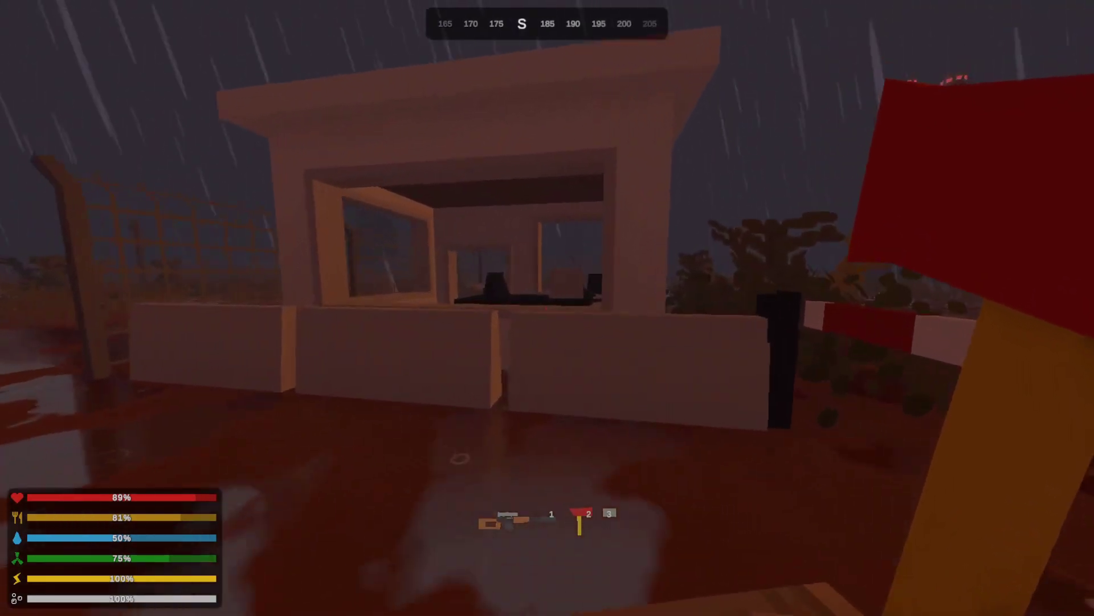
- Climb the guard booth, kill the zombie with three axe hits, and take its civilian vest
{"action": "key", "text": "w"}
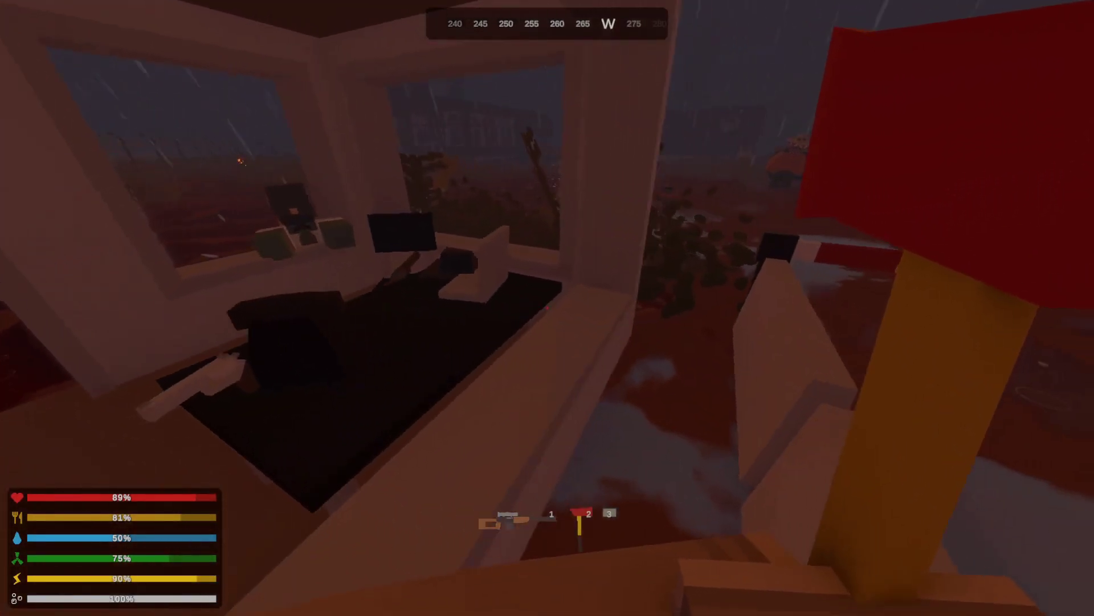
{"action": "key", "text": "w"}
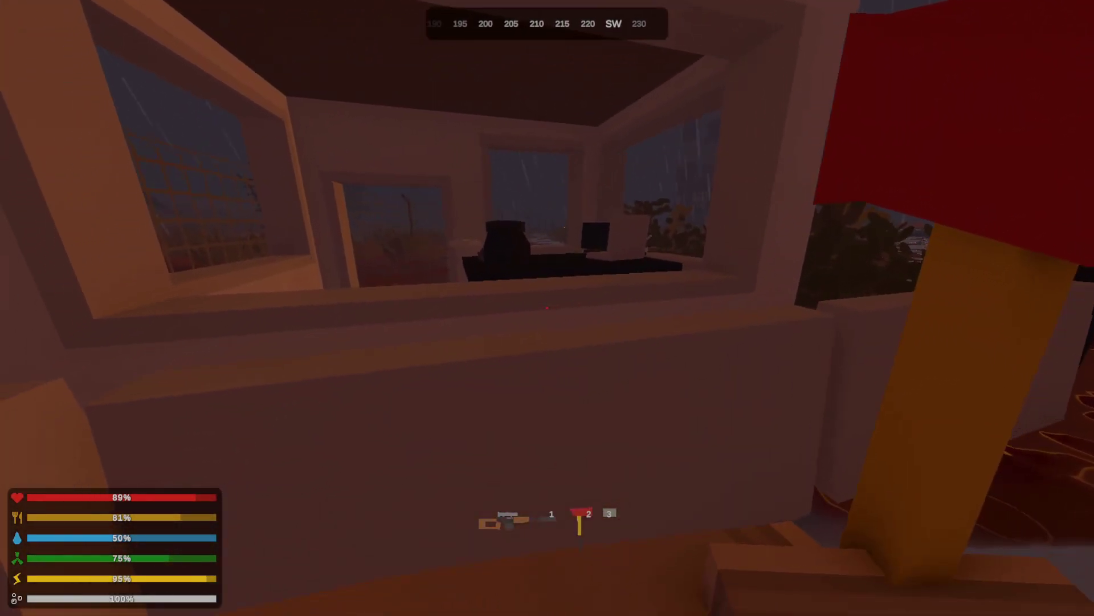
{"action": "key", "text": "w"}
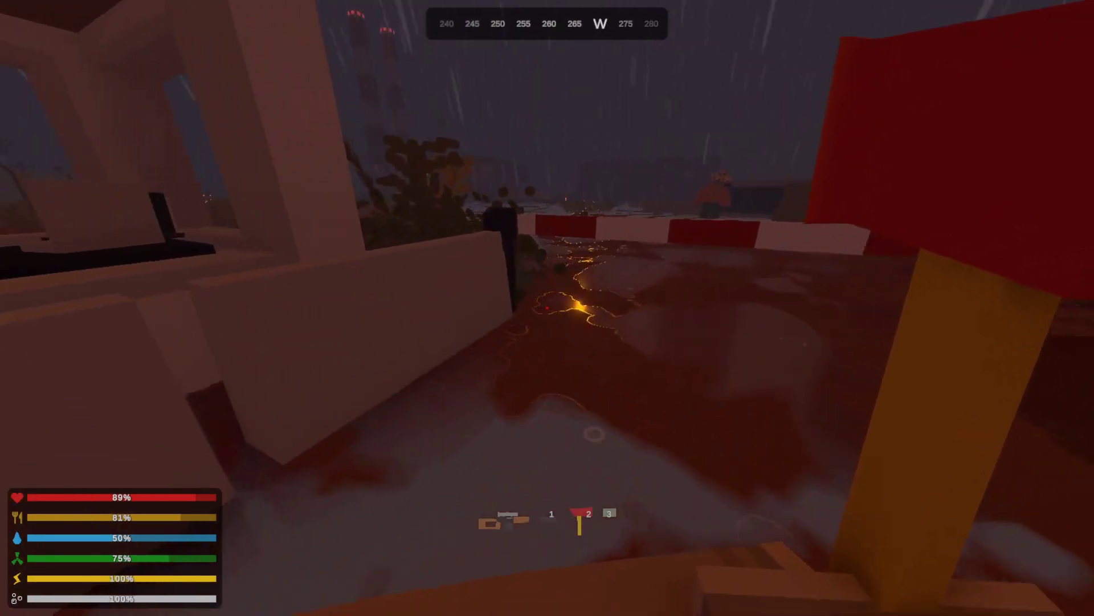
{"action": "key", "text": "w"}
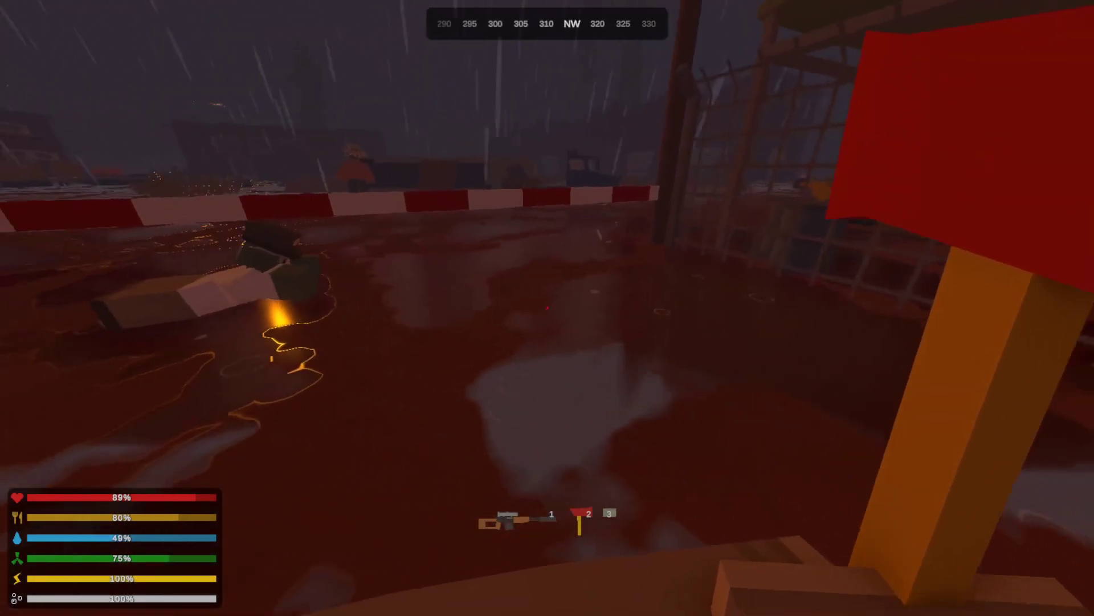
{"action": "key", "text": "w"}
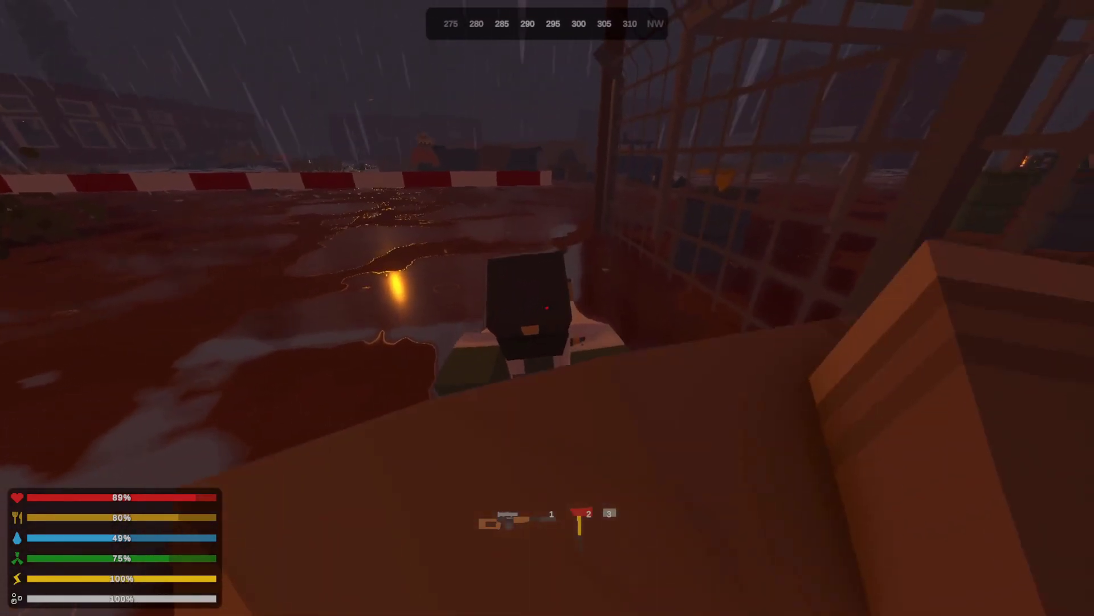
{"action": "left_click", "coordinate": [548, 308]}
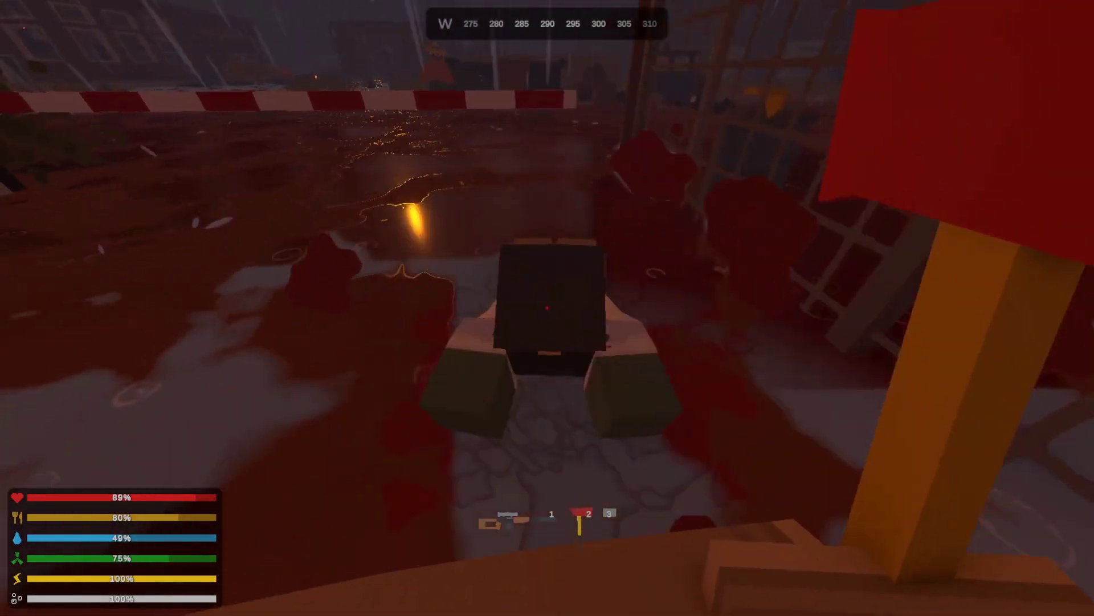
{"action": "left_click", "coordinate": [547, 308]}
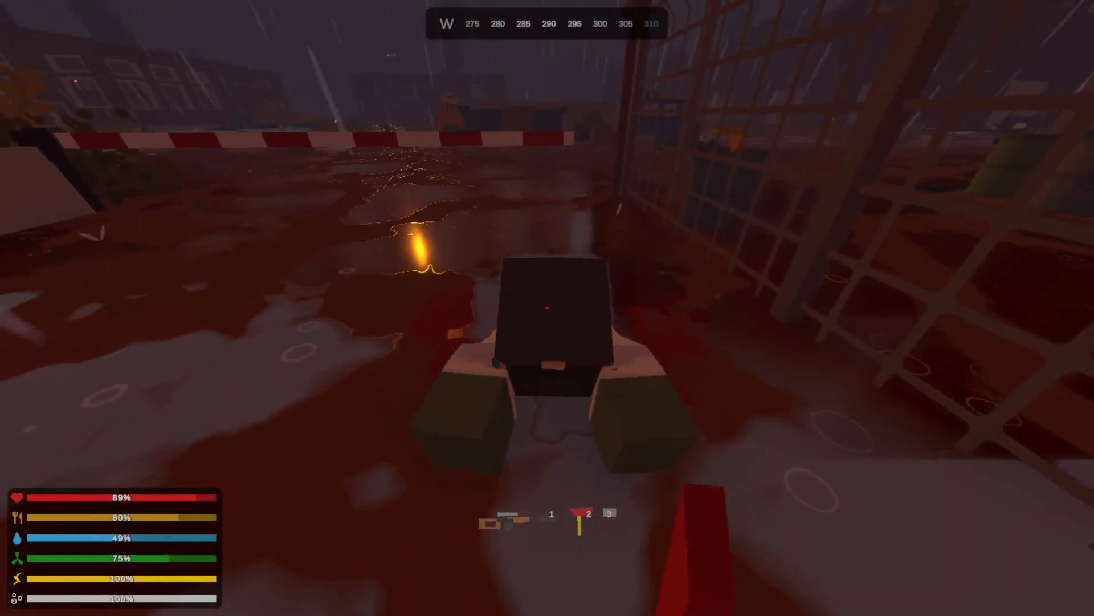
{"action": "left_click", "coordinate": [547, 308]}
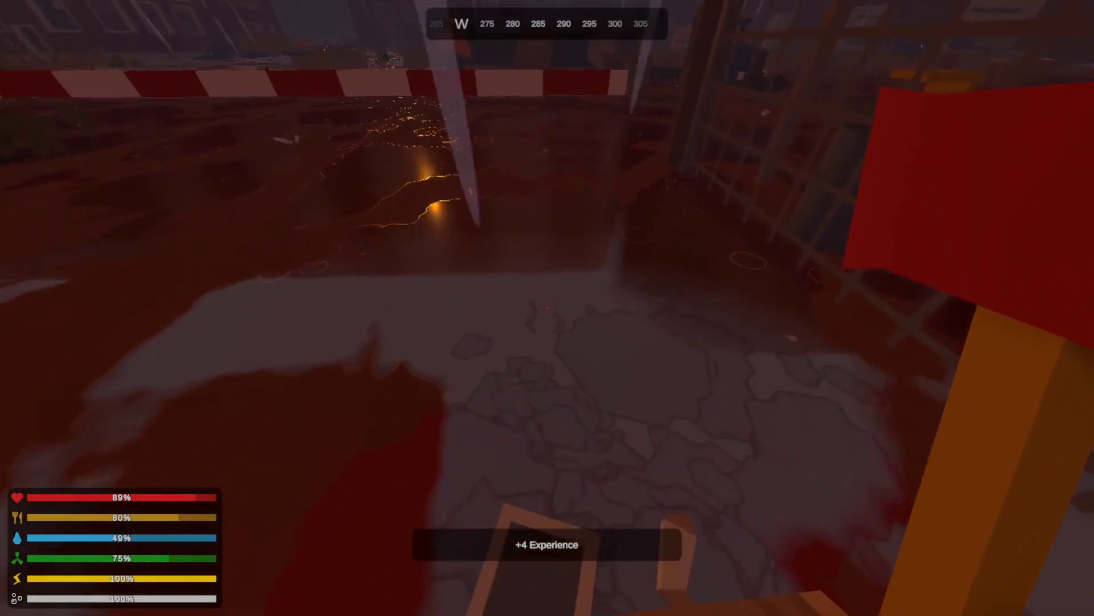
{"action": "key", "text": "f"}
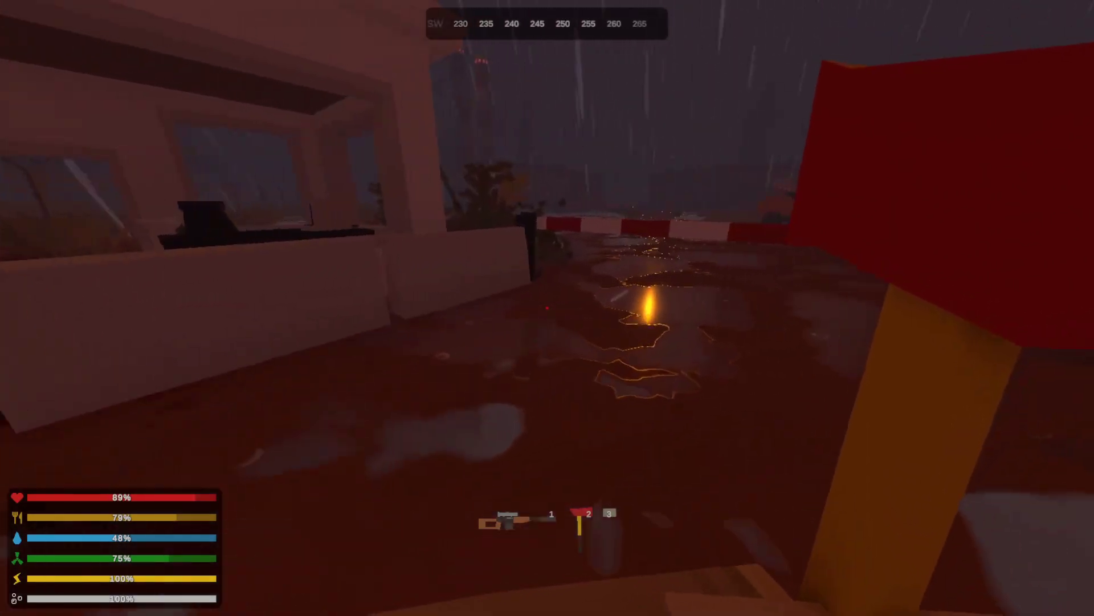
{"action": "key", "text": "w"}
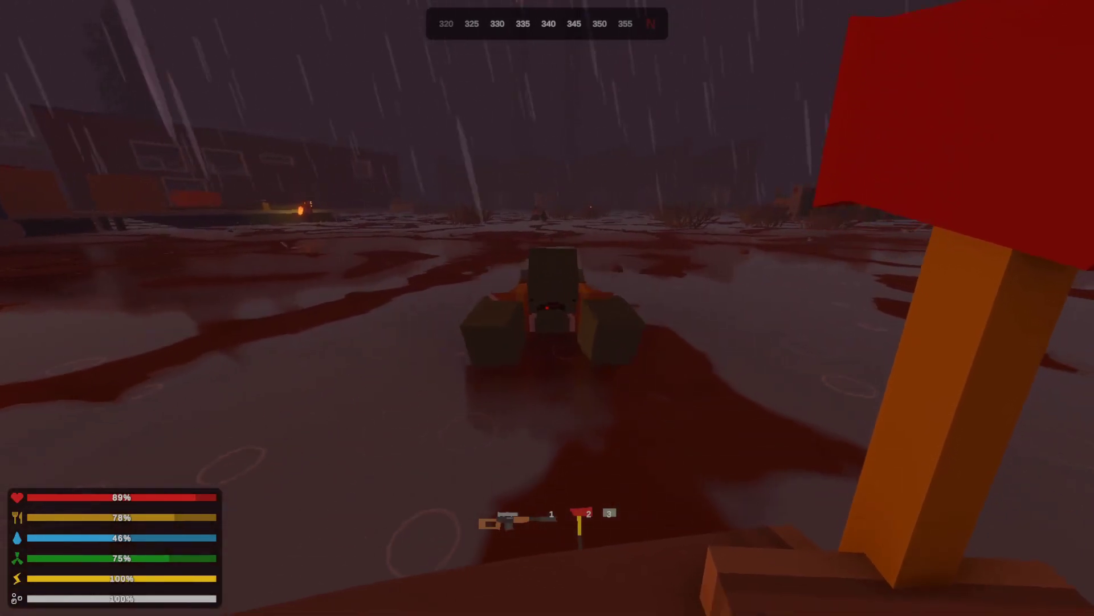
- Axe the zombie ahead and walk up to the red house's door
{"action": "left_click", "coordinate": [548, 308]}
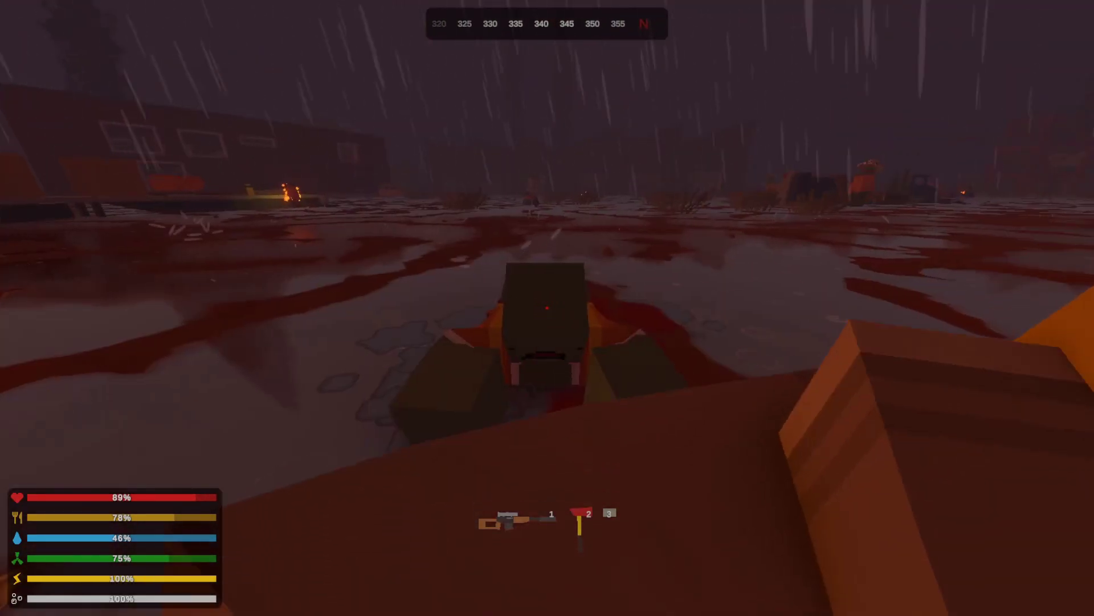
{"action": "left_click", "coordinate": [547, 308]}
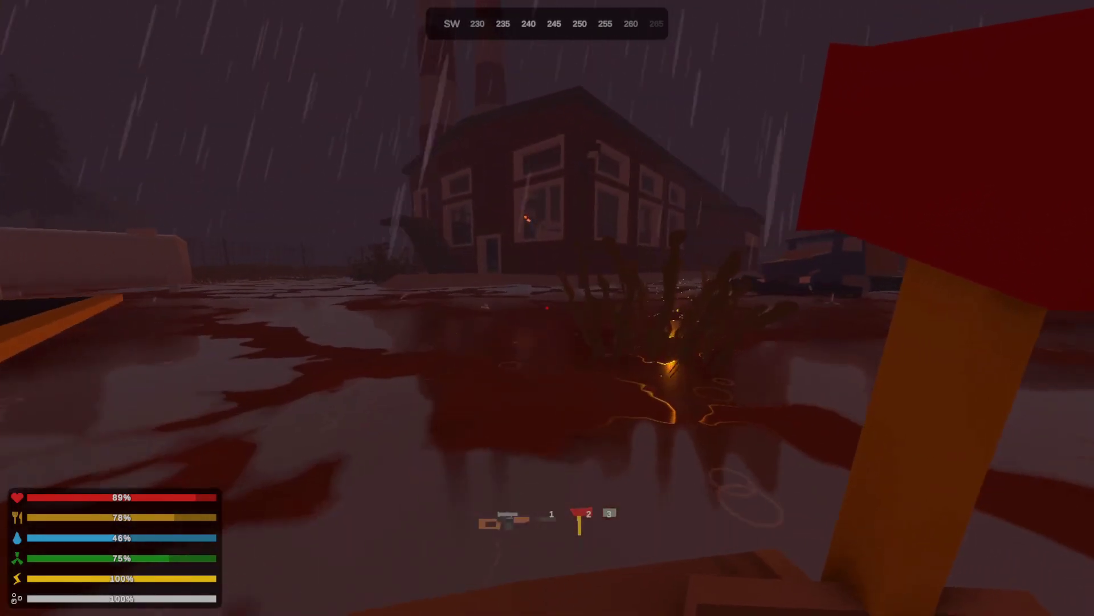
{"action": "key", "text": "w"}
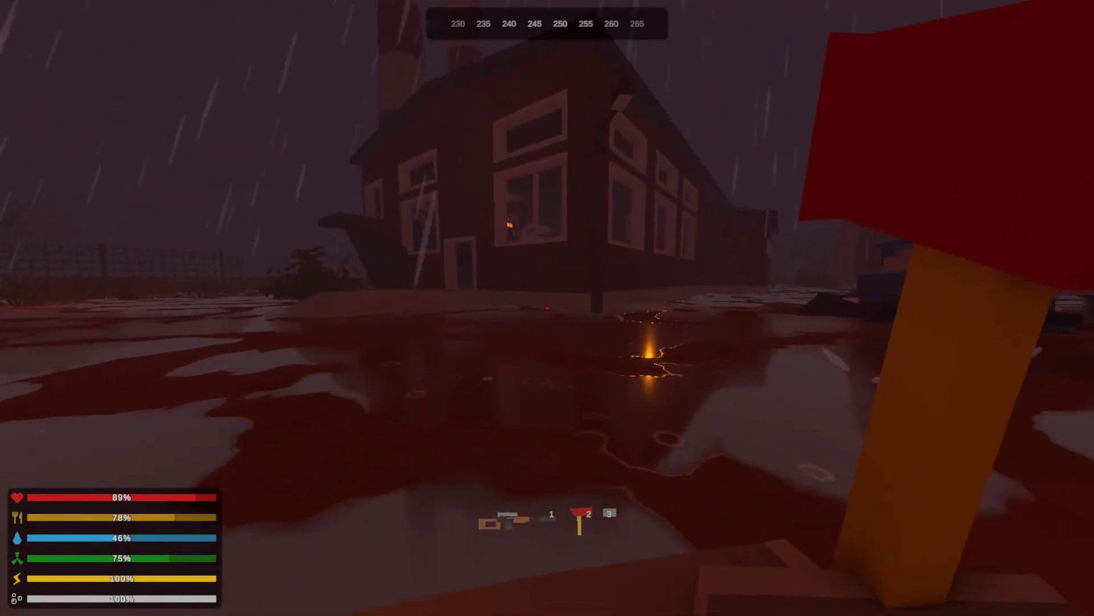
{"action": "key", "text": "w"}
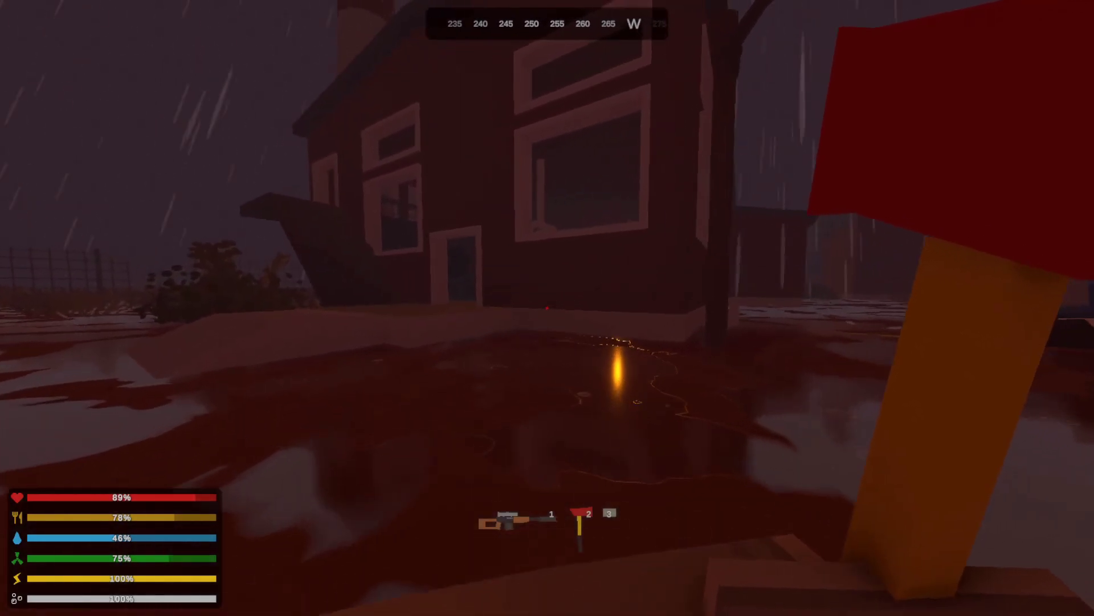
{"action": "key", "text": "w"}
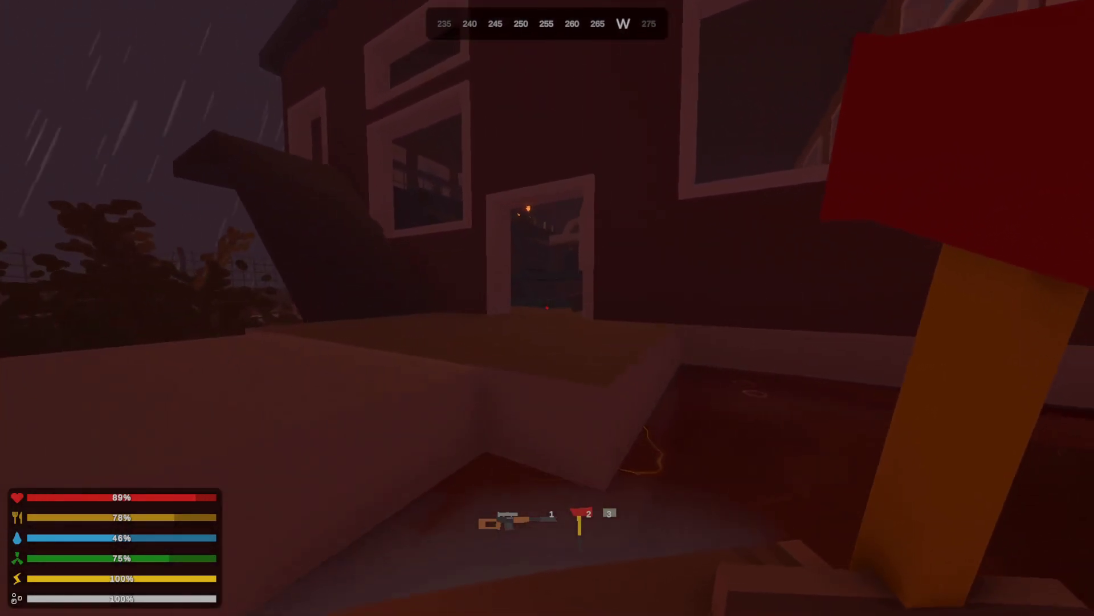
- Enter the red house and axe down the zombie inside
{"action": "key", "text": "w"}
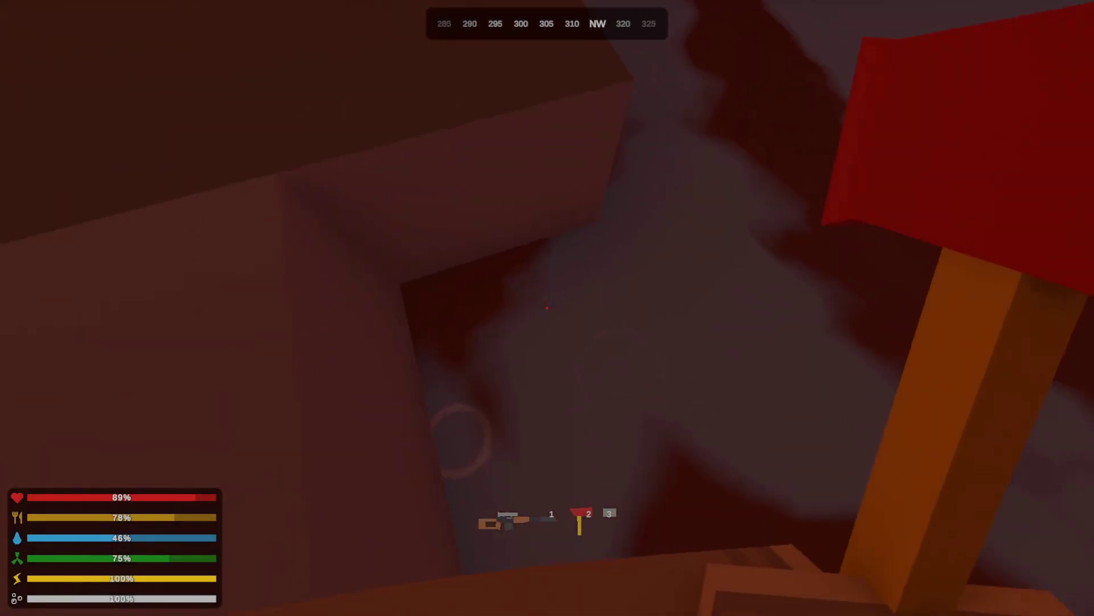
{"action": "key", "text": "w"}
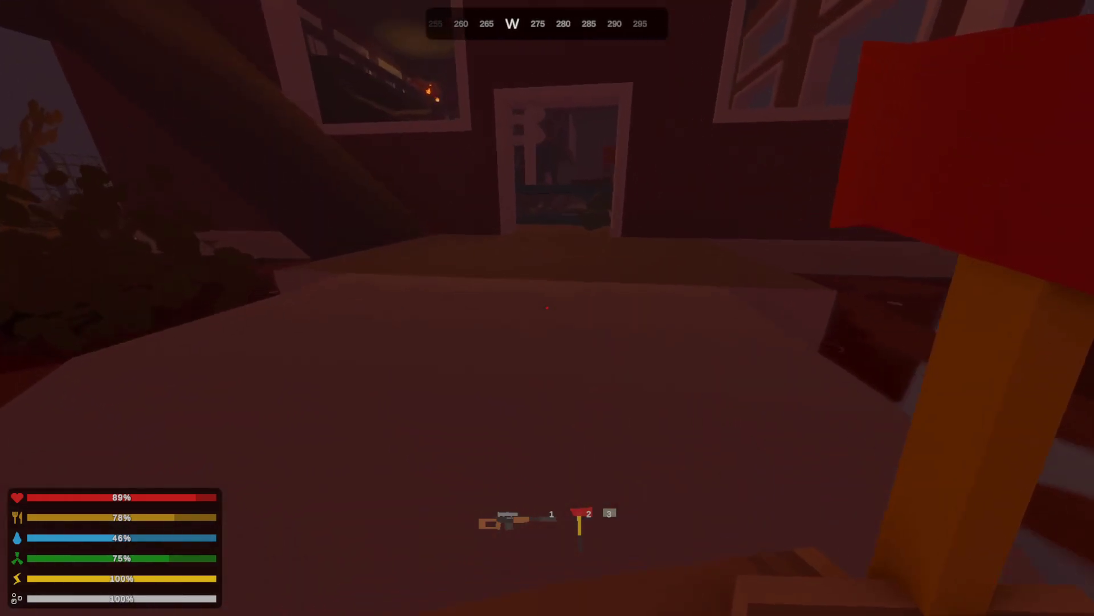
{"action": "key", "text": "w"}
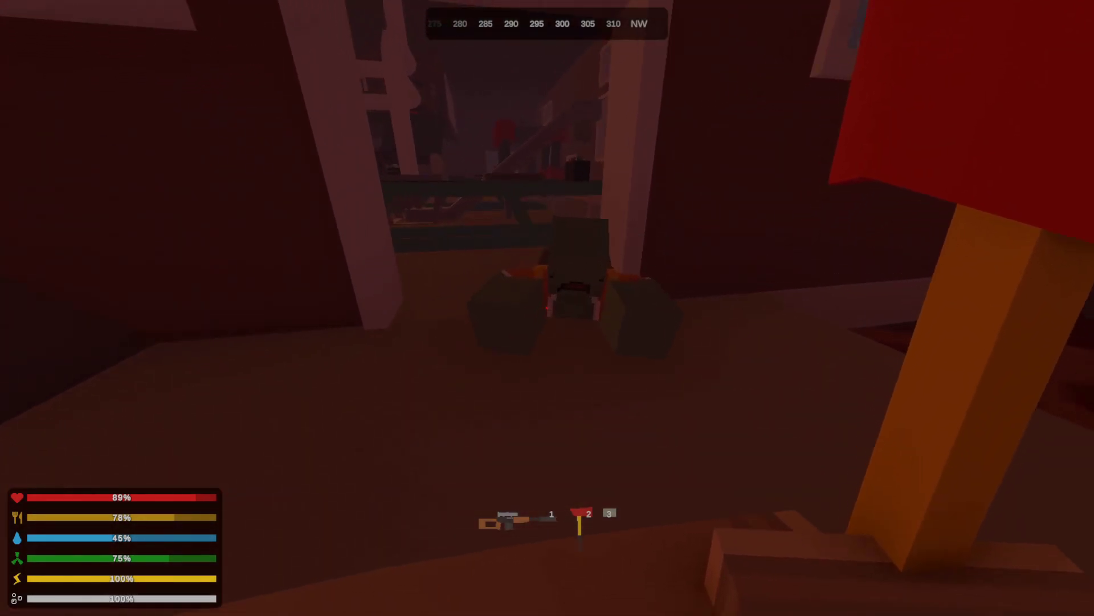
{"action": "left_click", "coordinate": [548, 308]}
{"action": "left_click", "coordinate": [548, 308]}
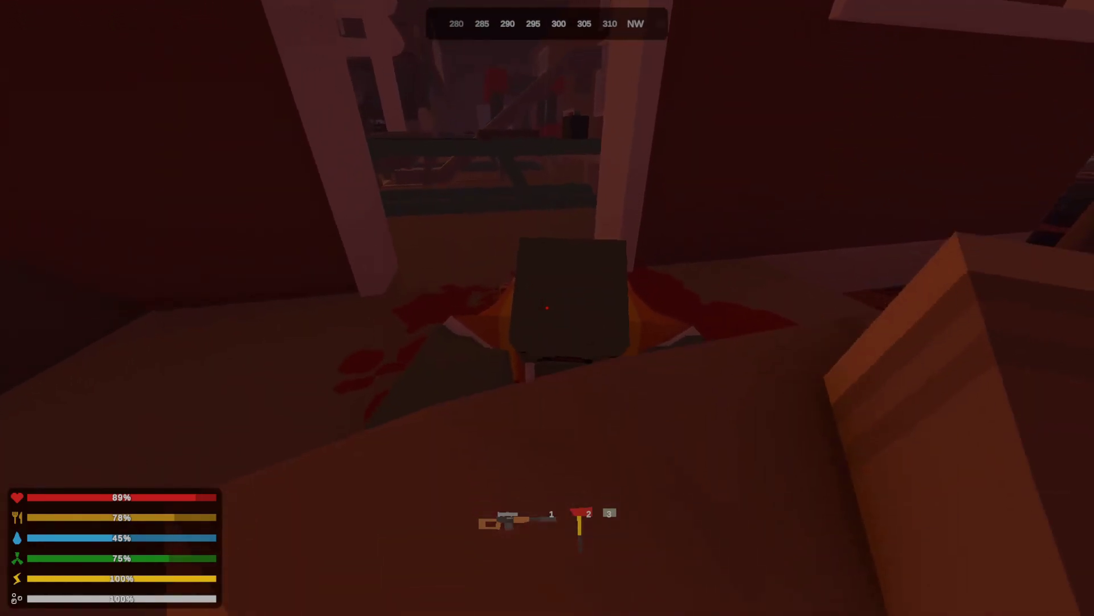
{"action": "key", "text": "w"}
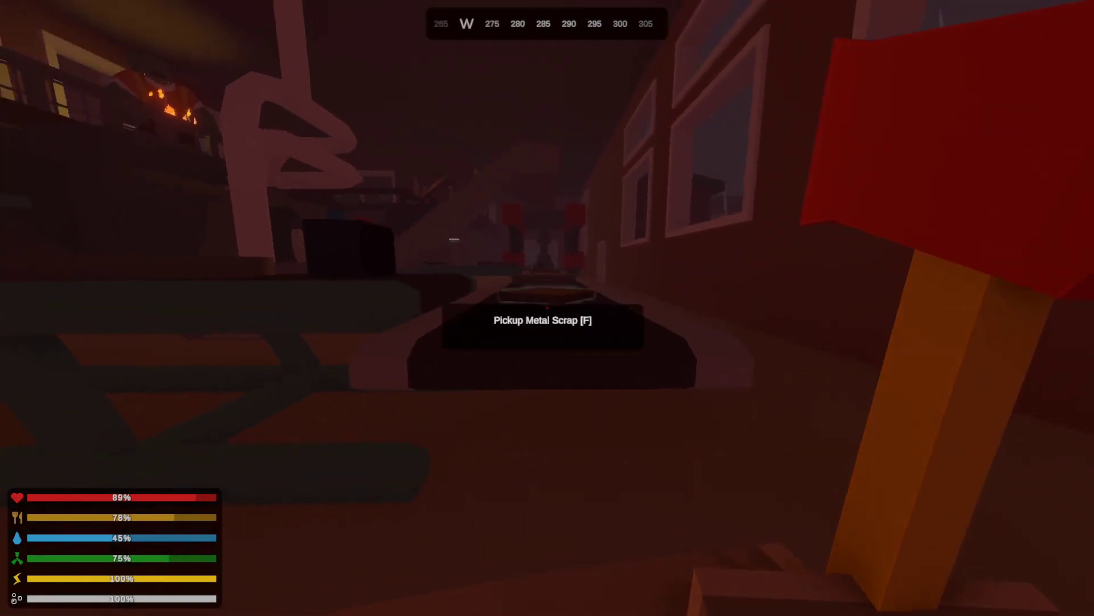
- Walk through the house, pick up the metal scrap, and head outside
{"action": "key", "text": "f"}
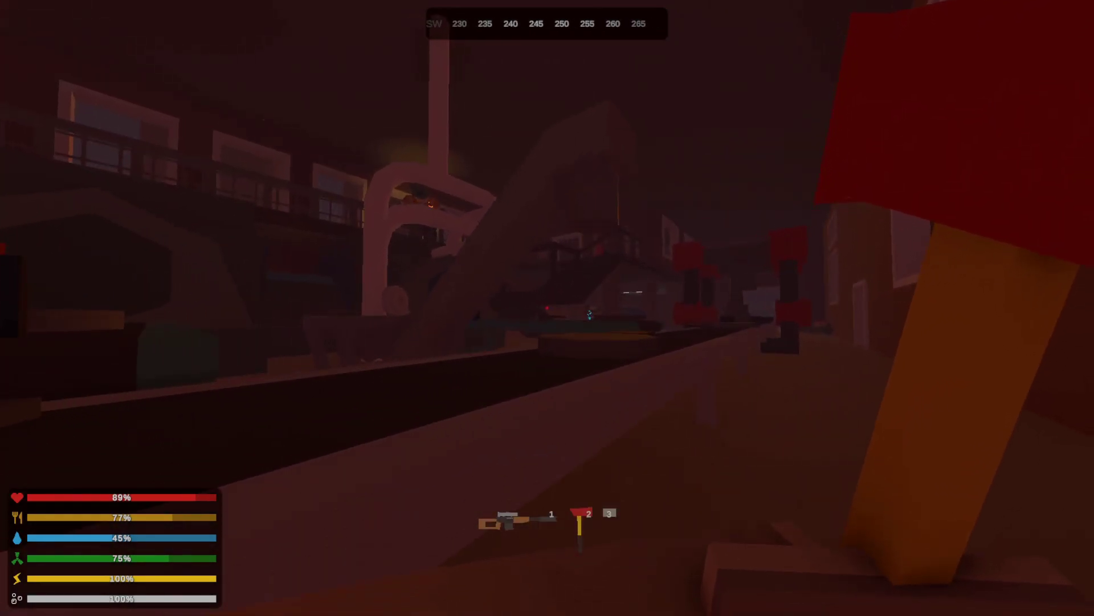
{"action": "key", "text": "w"}
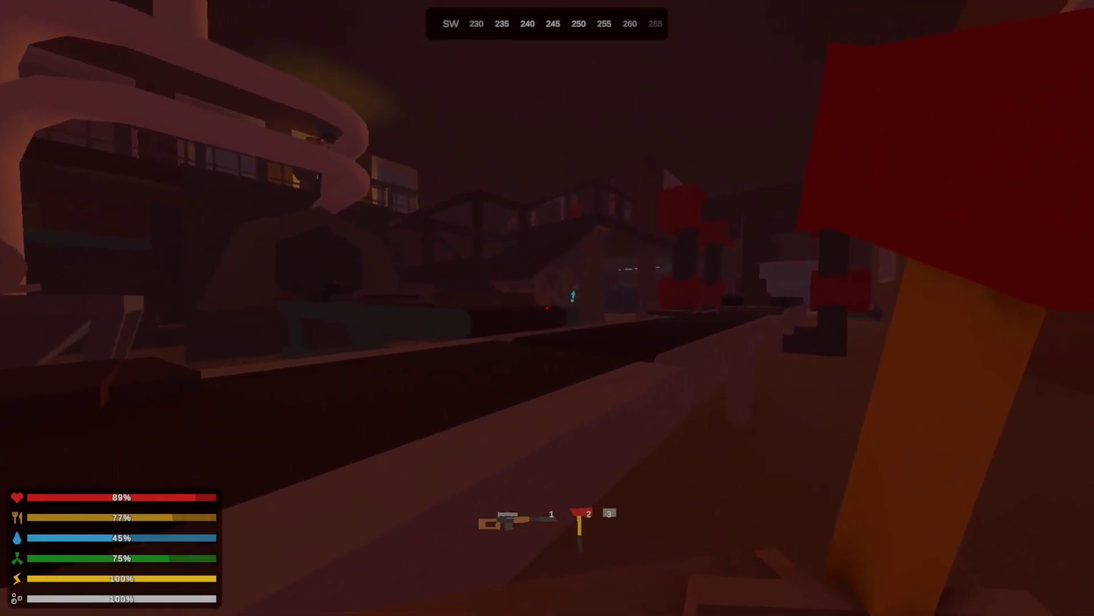
{"action": "key", "text": "f"}
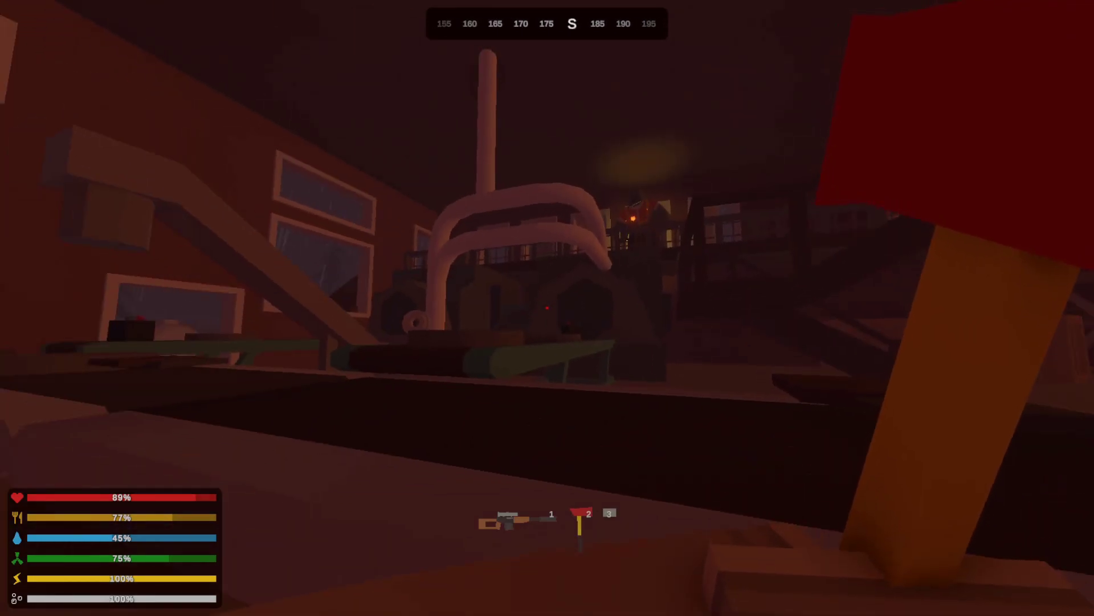
{"action": "key", "text": "f"}
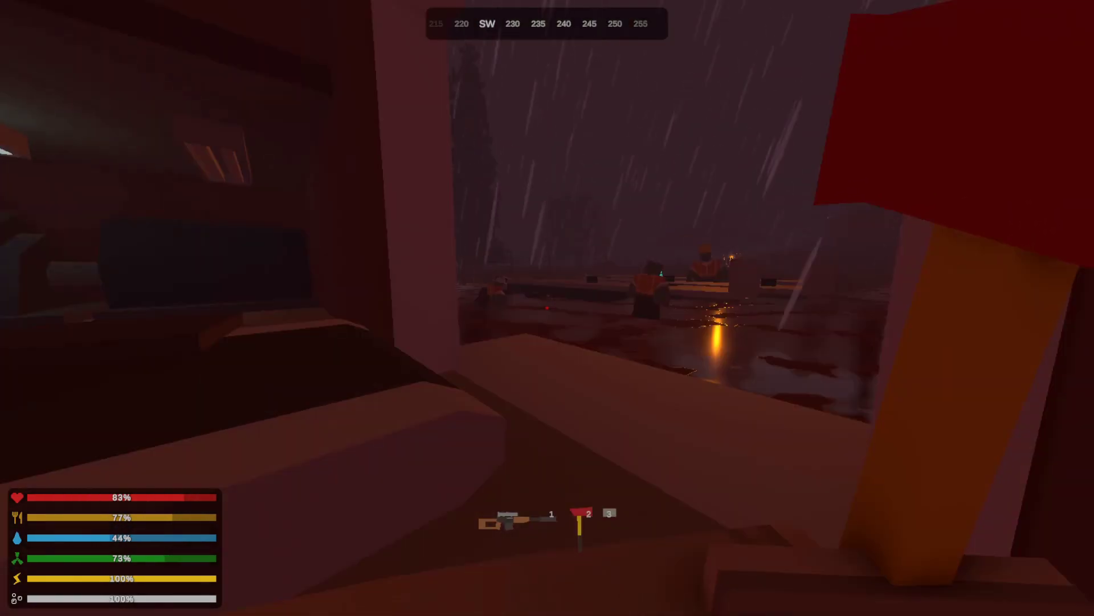
{"action": "key", "text": "w"}
- Wade east across the flooded yard into the bush toward the zombie
{"action": "key", "text": "w"}
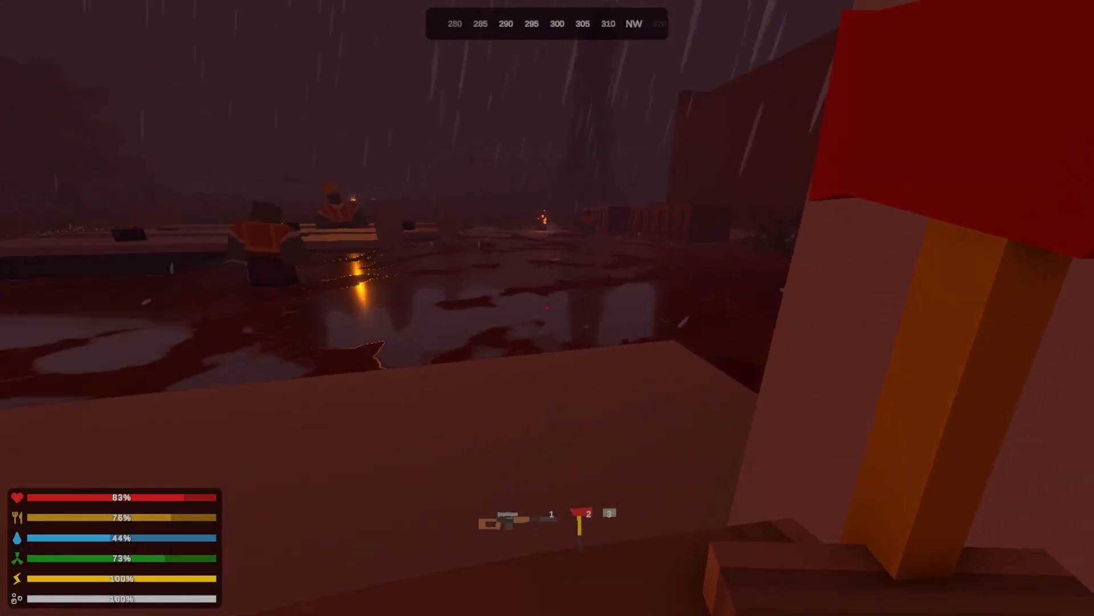
{"action": "key", "text": "w"}
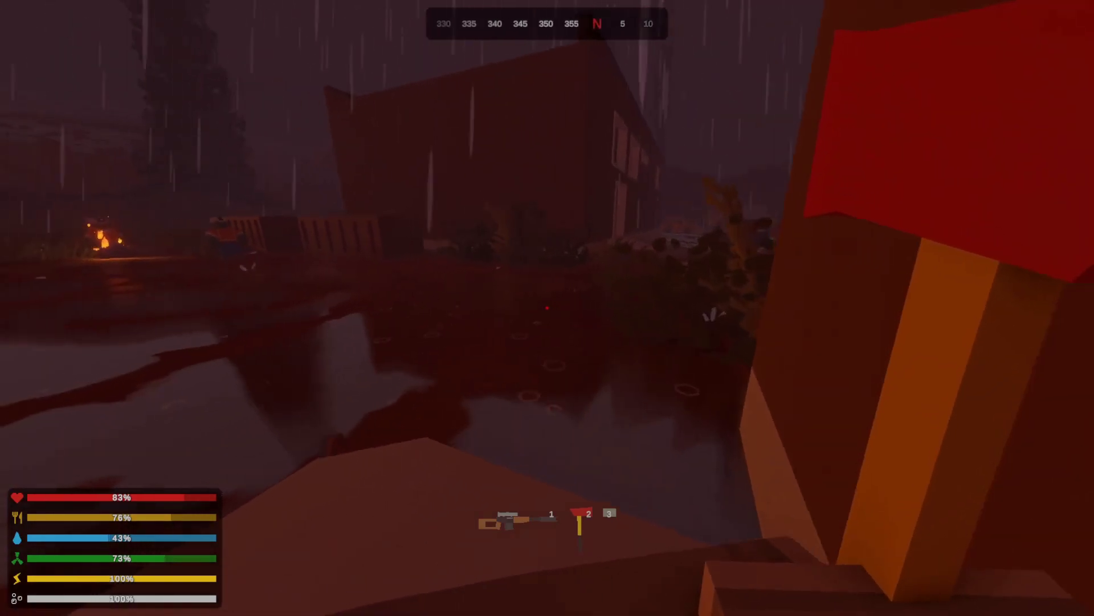
{"action": "key", "text": "w"}
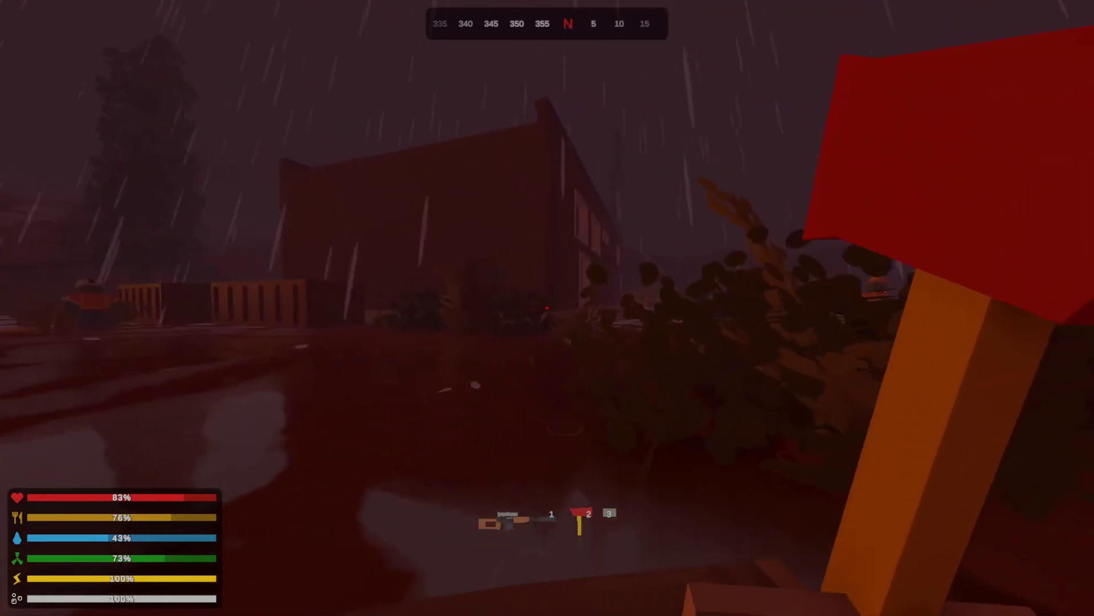
{"action": "key", "text": "w"}
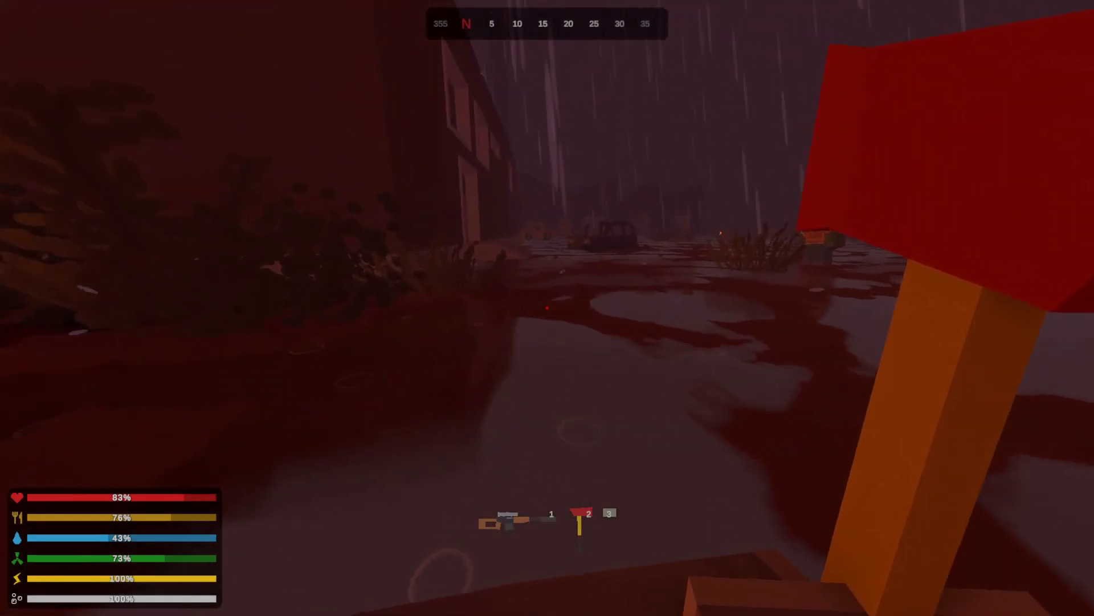
{"action": "key", "text": "w"}
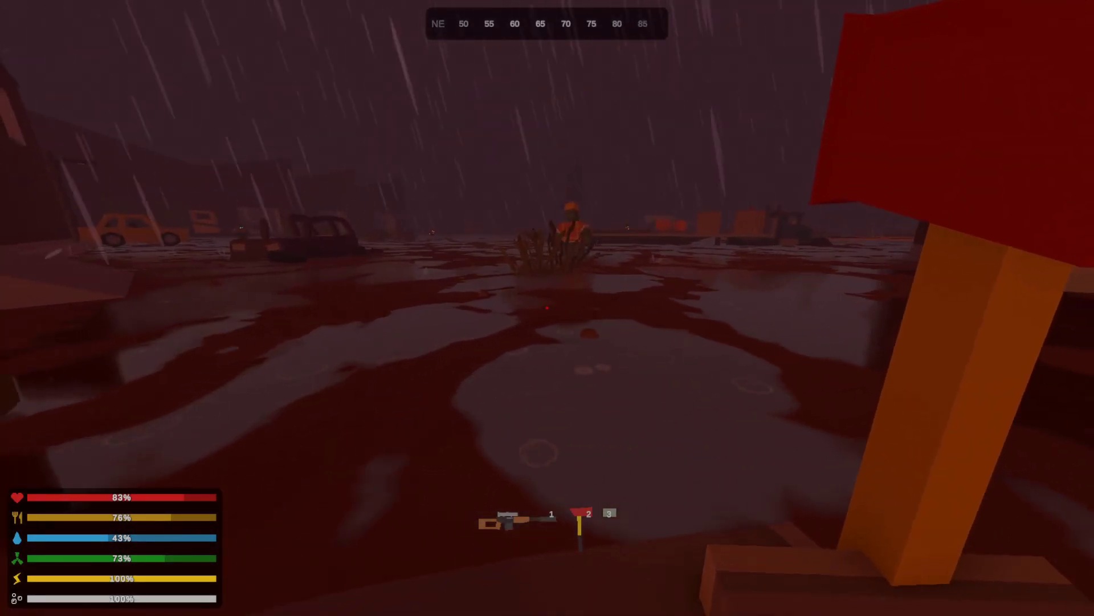
{"action": "key", "text": "w"}
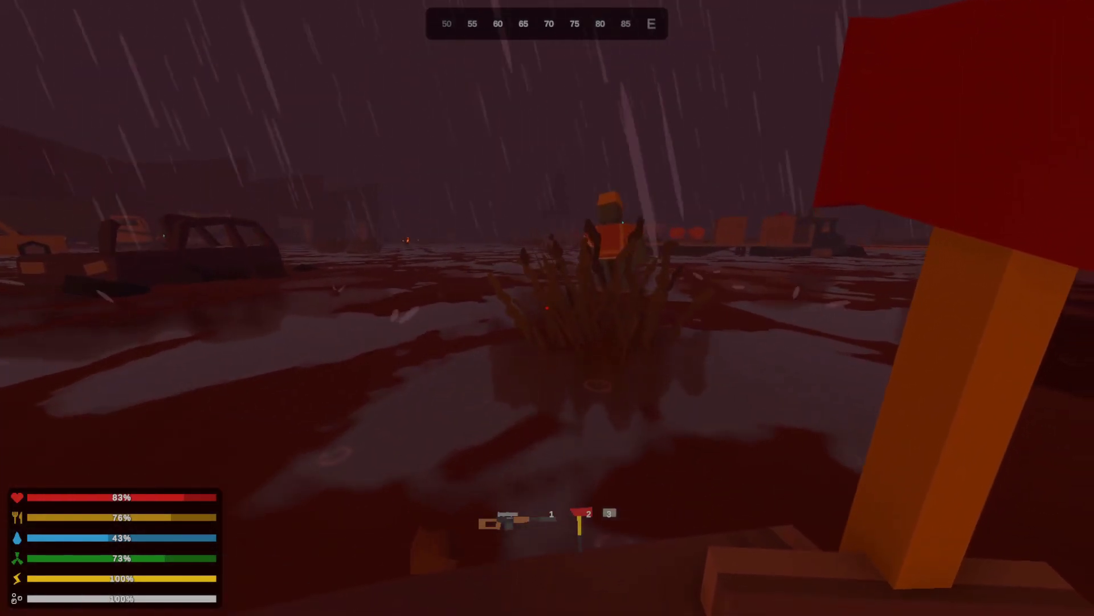
{"action": "key", "text": "w"}
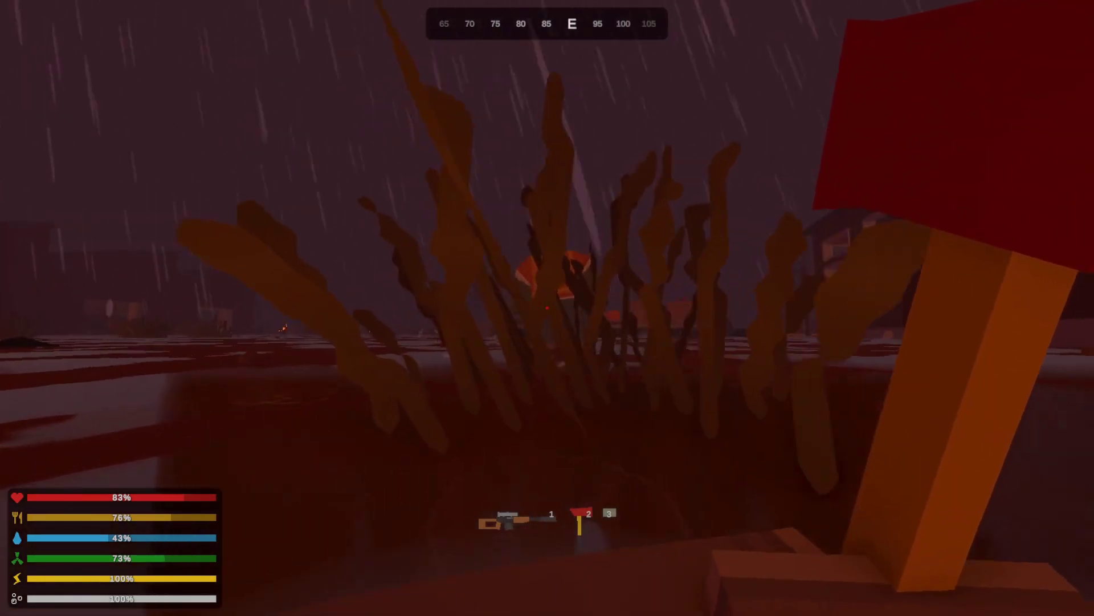
{"action": "key", "text": "w"}
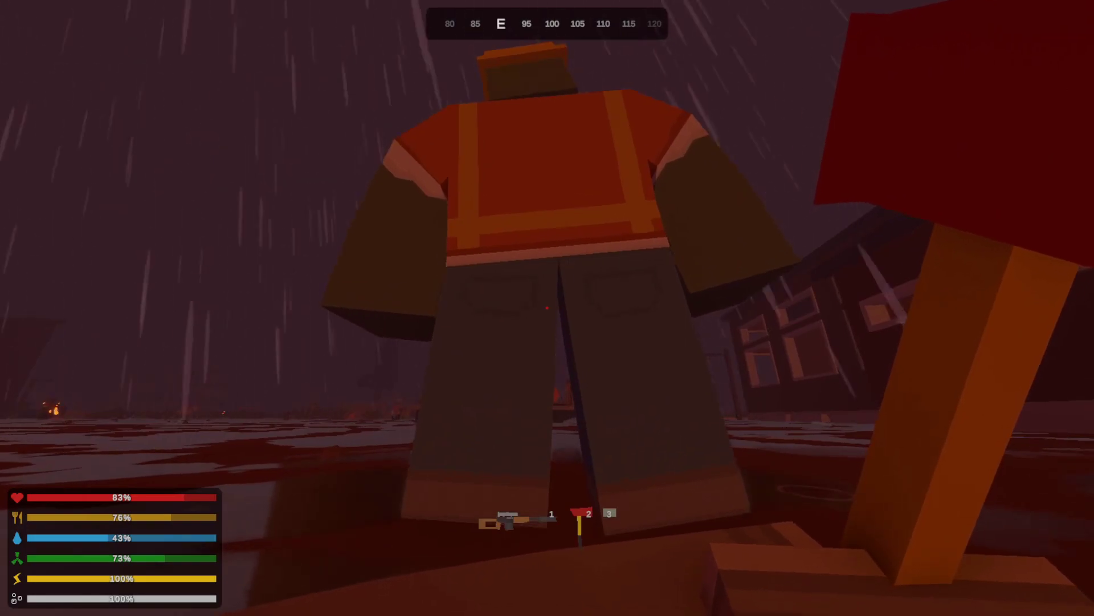
- Axe the orange-overalls zombie from behind and grab the wire by the generator
{"action": "key", "text": "w"}
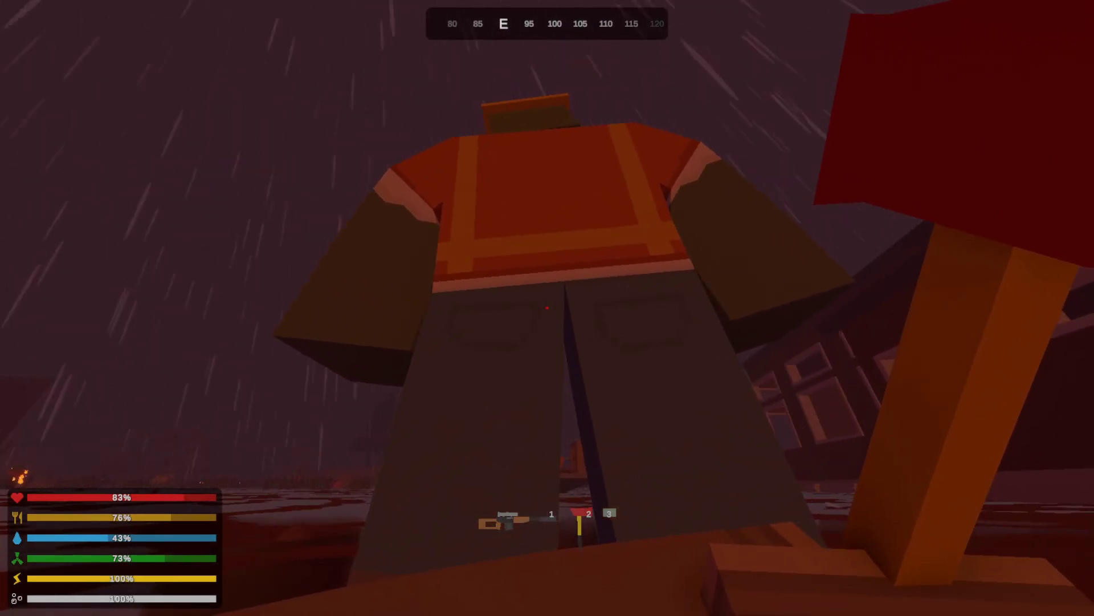
{"action": "left_click", "coordinate": [547, 308]}
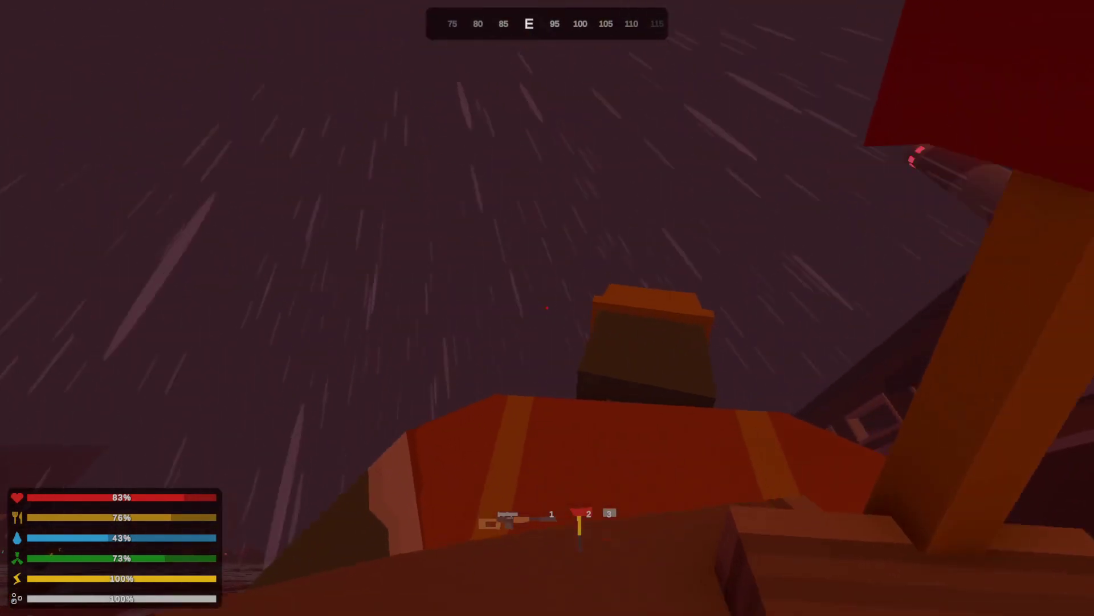
{"action": "left_click", "coordinate": [547, 308]}
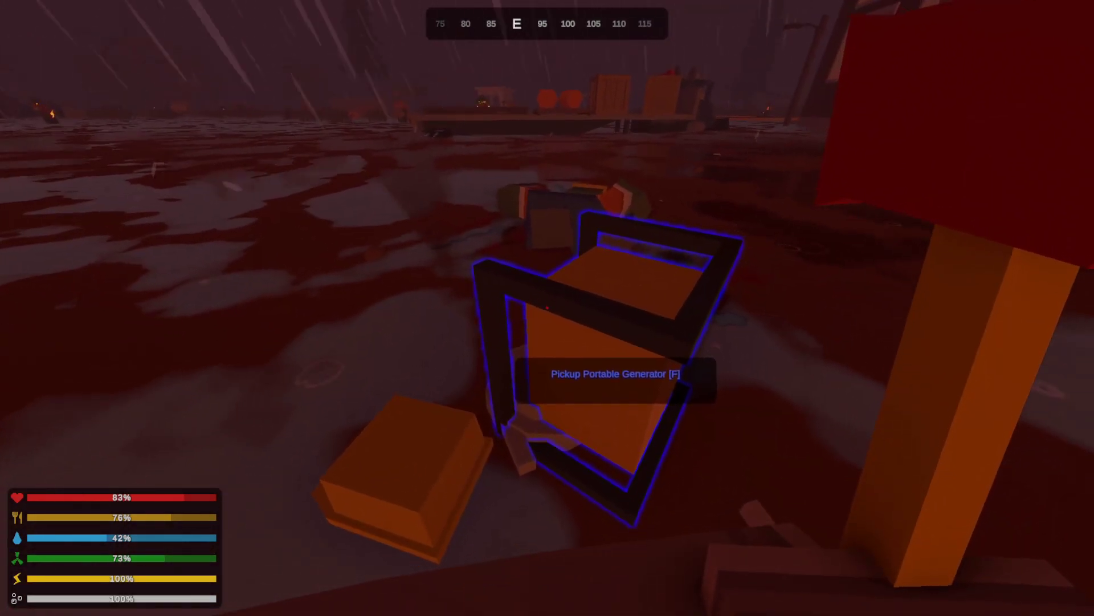
{"action": "key", "text": "f"}
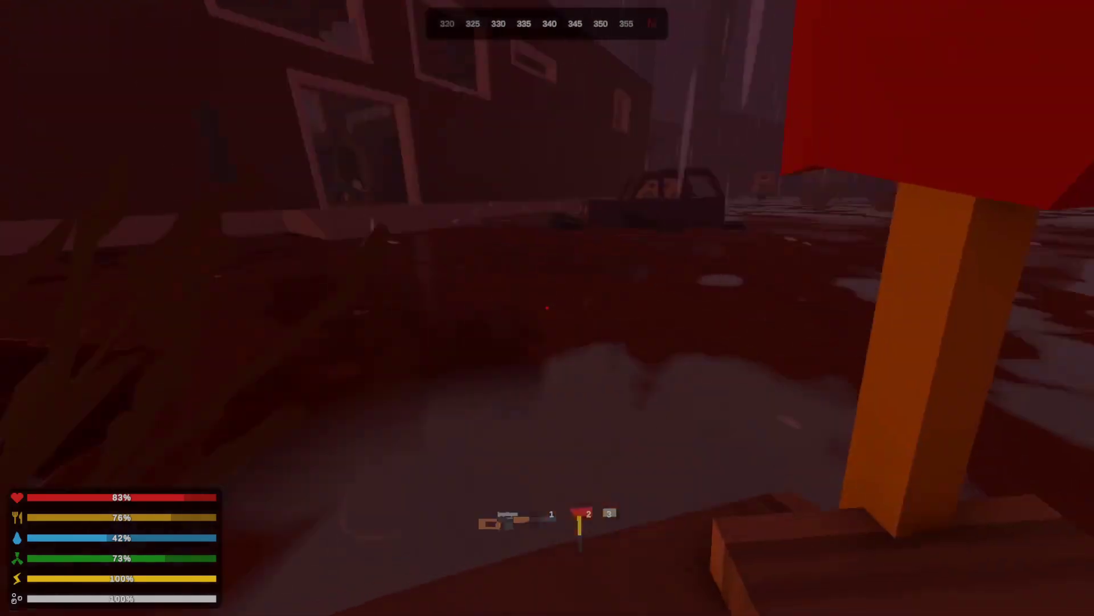
- Glance at the inventory, then kill the doorway zombie with three fire-axe hits
{"action": "key", "text": "g"}
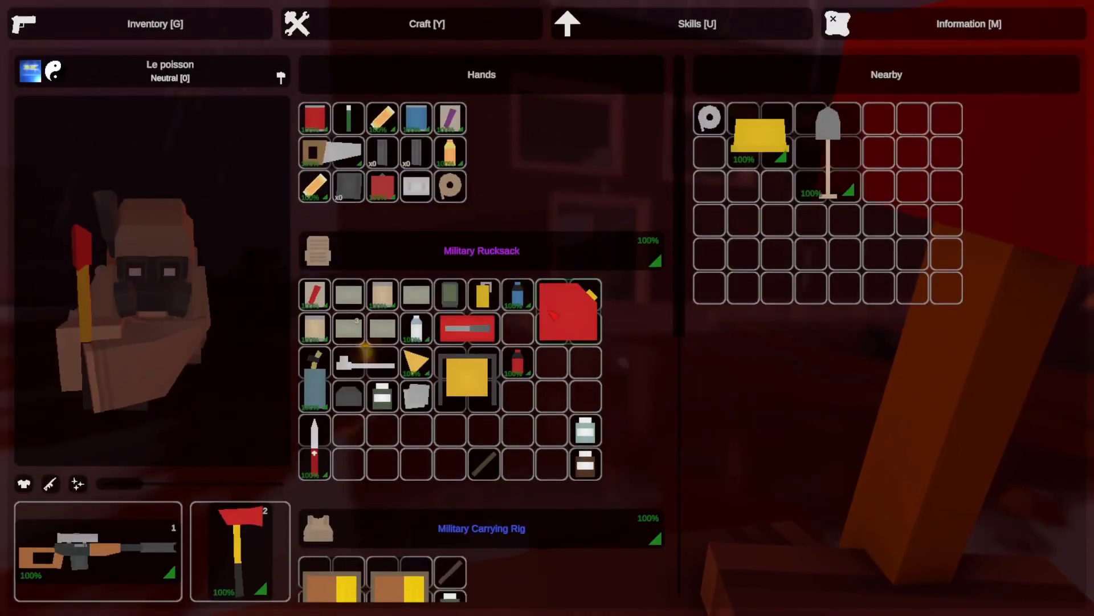
{"action": "scroll", "coordinate": [618, 428], "scroll_direction": "down", "scroll_amount": 3}
{"action": "key", "text": "g"}
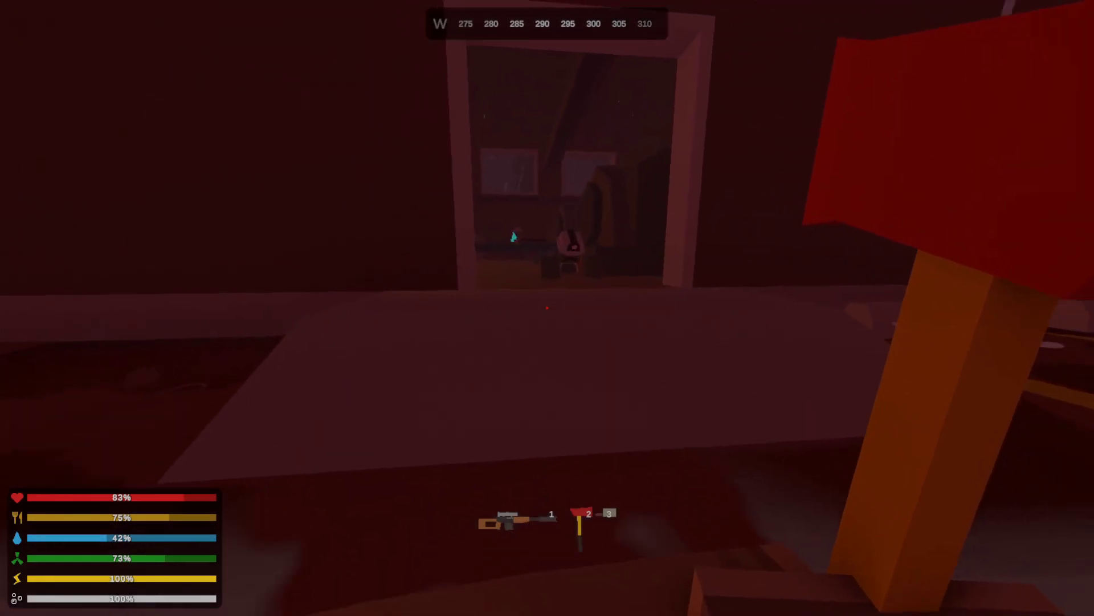
{"action": "left_click", "coordinate": [548, 308]}
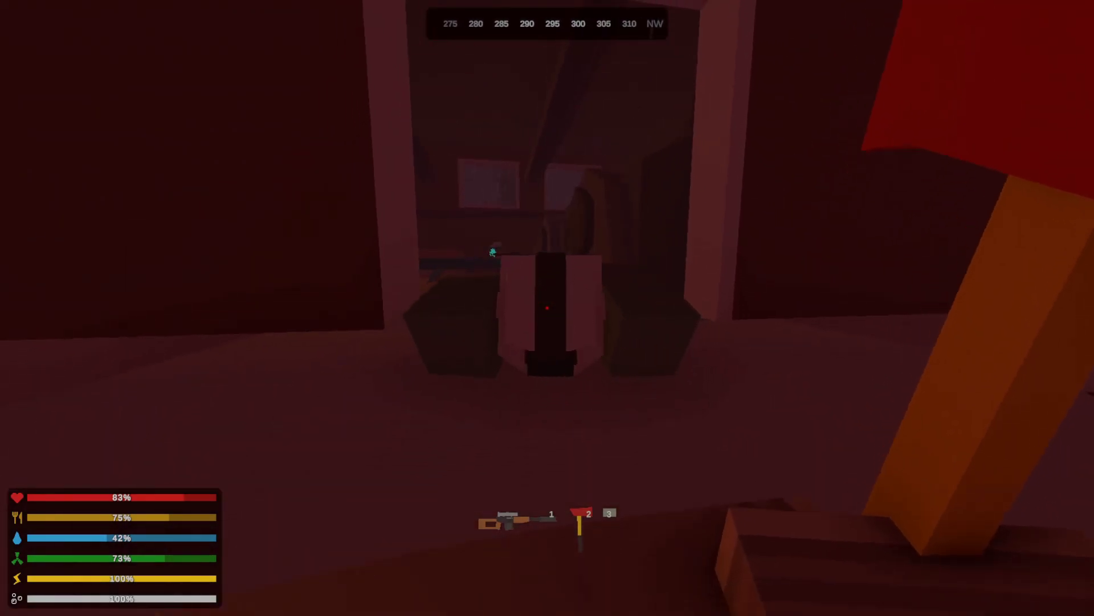
{"action": "left_click", "coordinate": [548, 308]}
{"action": "left_click", "coordinate": [548, 308]}
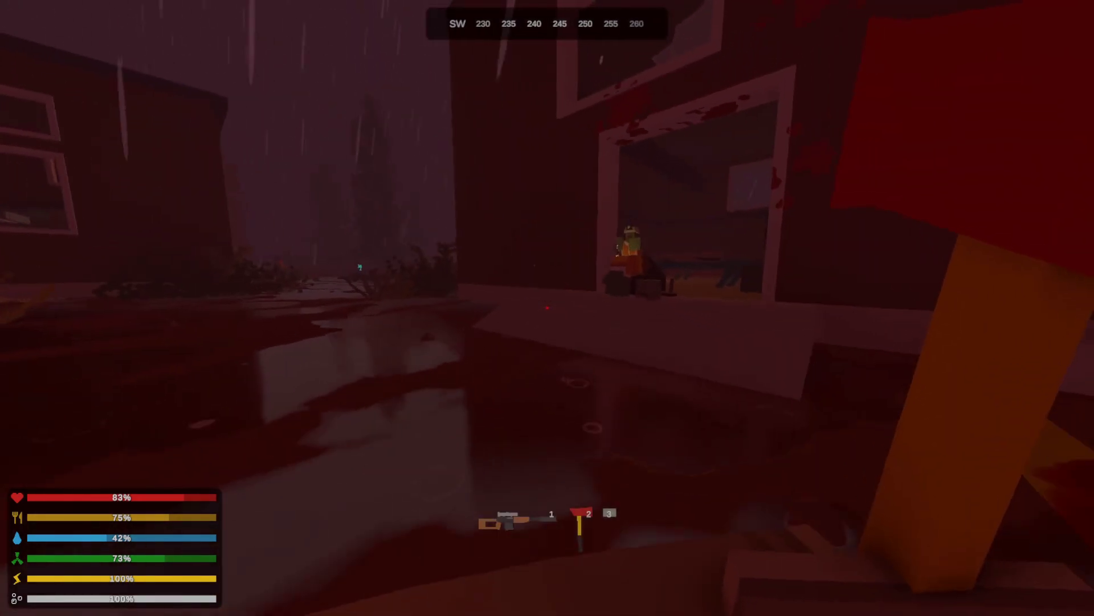
- Run back past the checkpoint barrier to the truck and check the rucksack's Portable Generator
{"action": "key", "text": "w"}
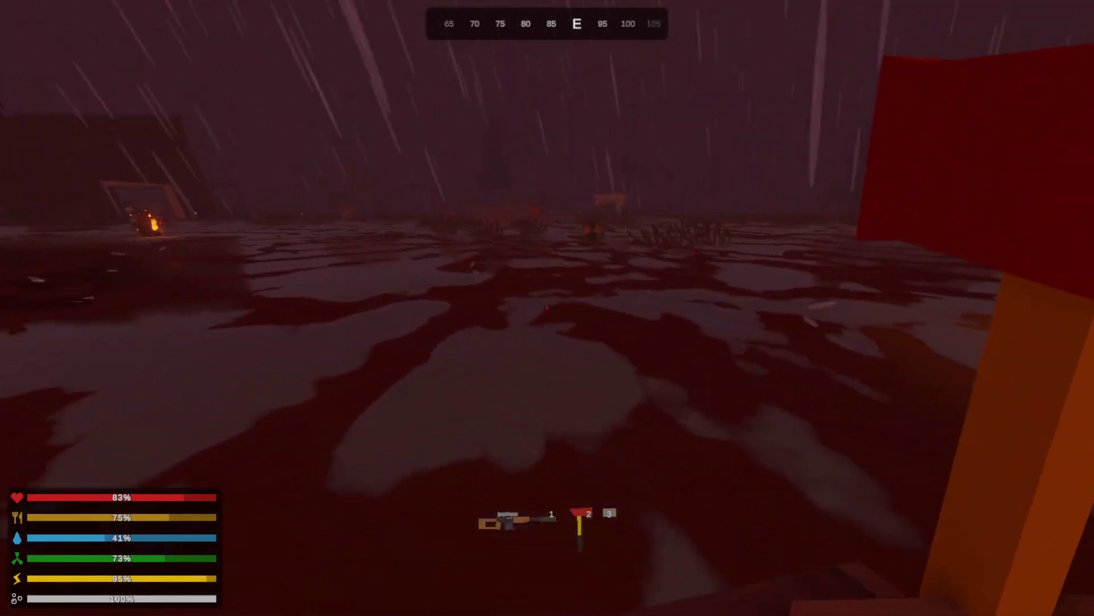
{"action": "key", "text": "w"}
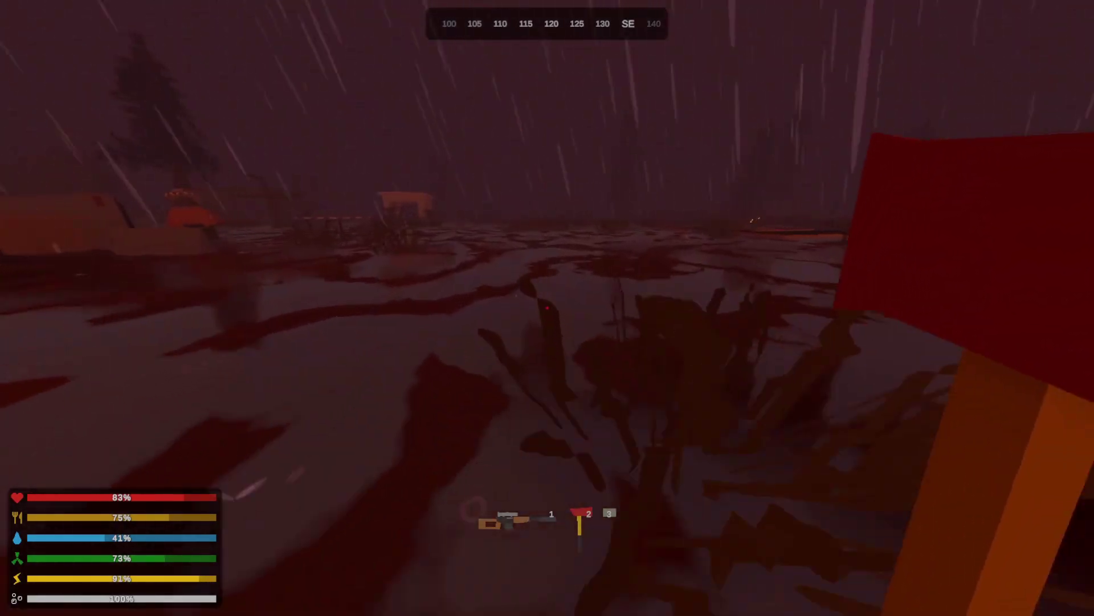
{"action": "key", "text": "w"}
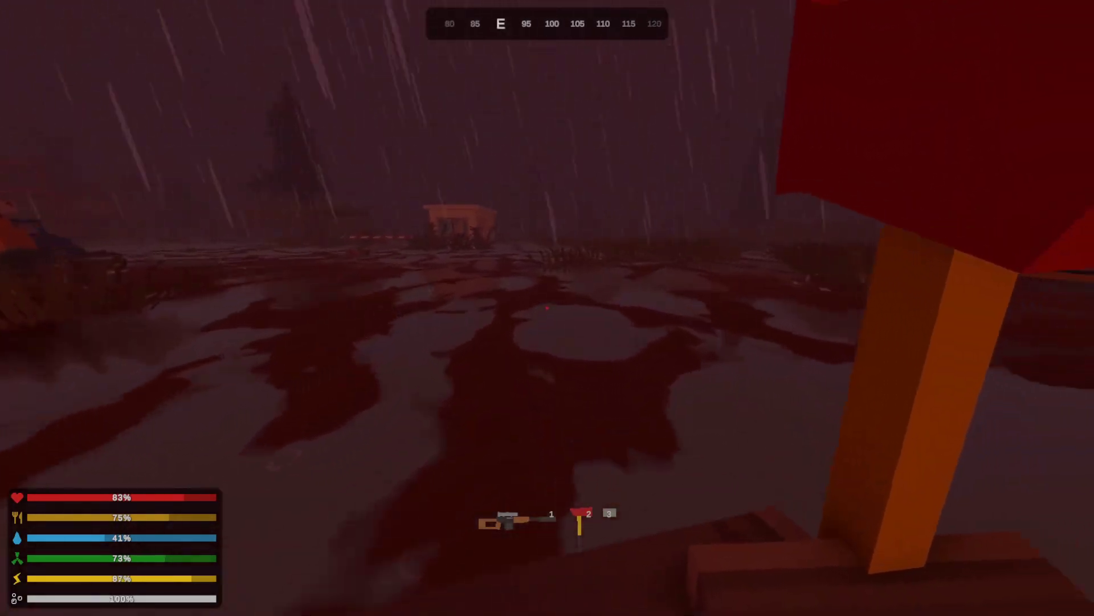
{"action": "key", "text": "w"}
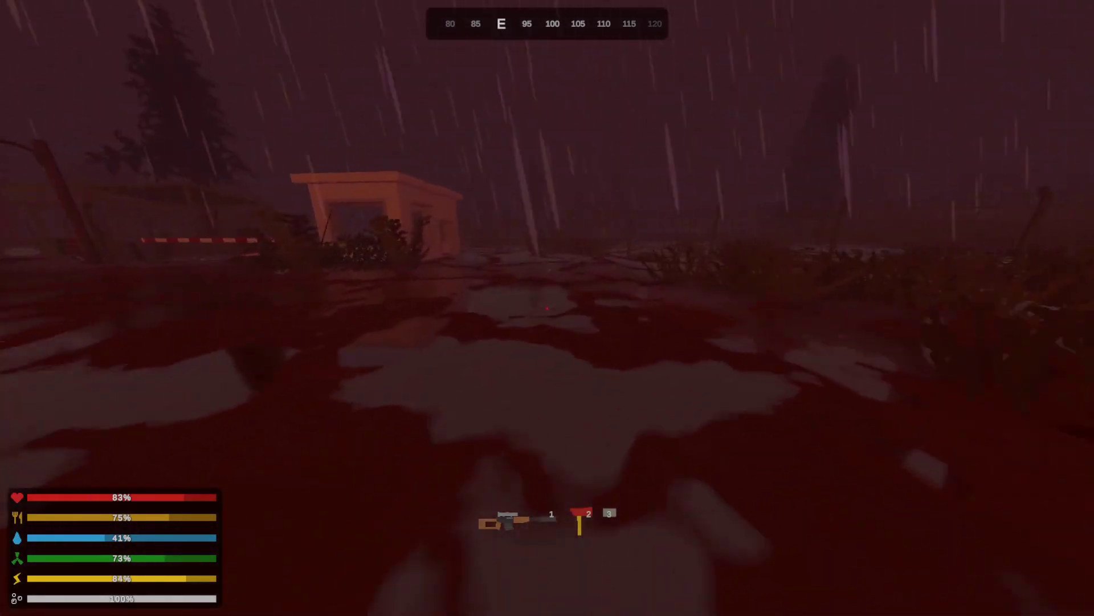
{"action": "key", "text": "w"}
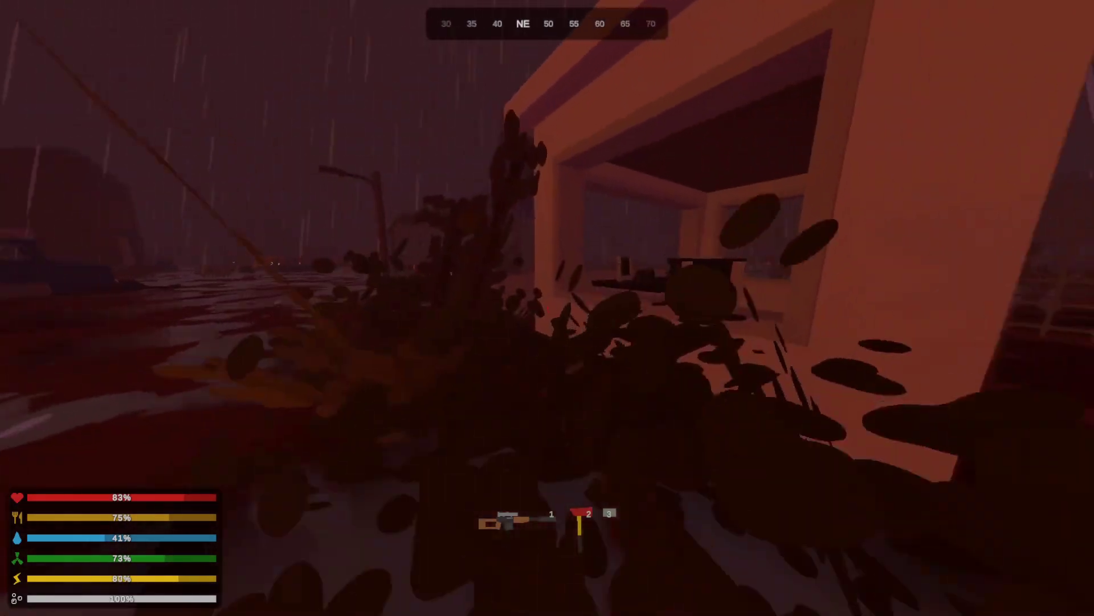
{"action": "key", "text": "w"}
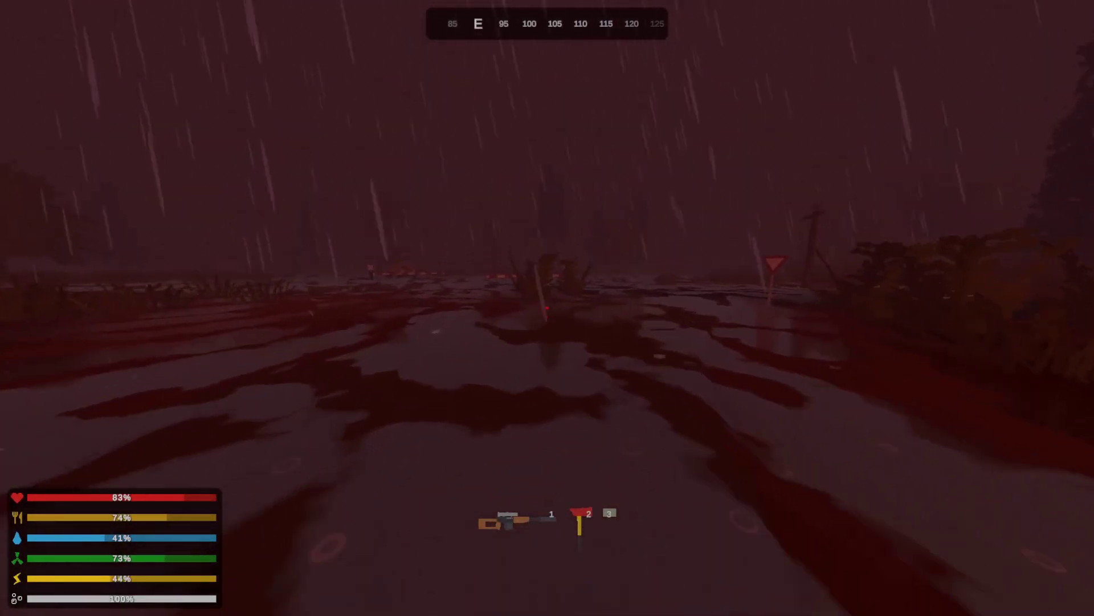
{"action": "key", "text": "w"}
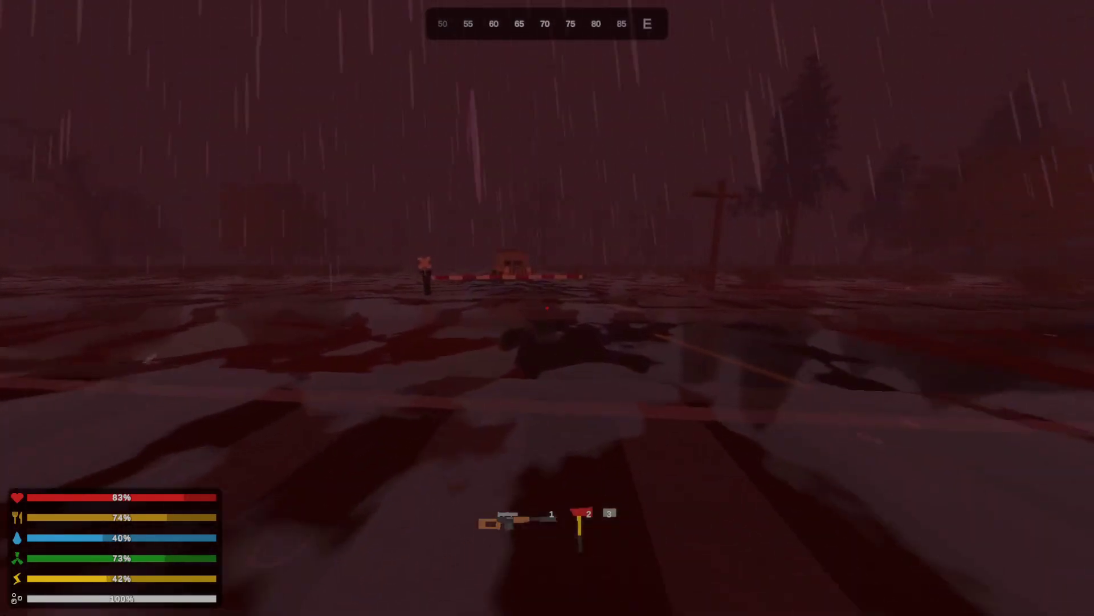
{"action": "key", "text": "w"}
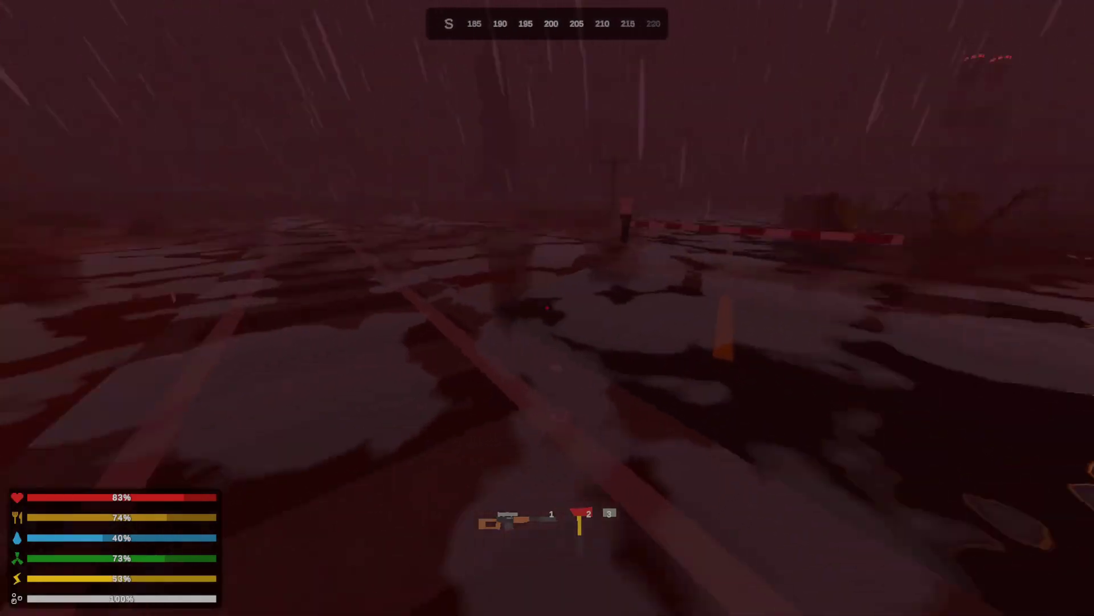
{"action": "key", "text": "w"}
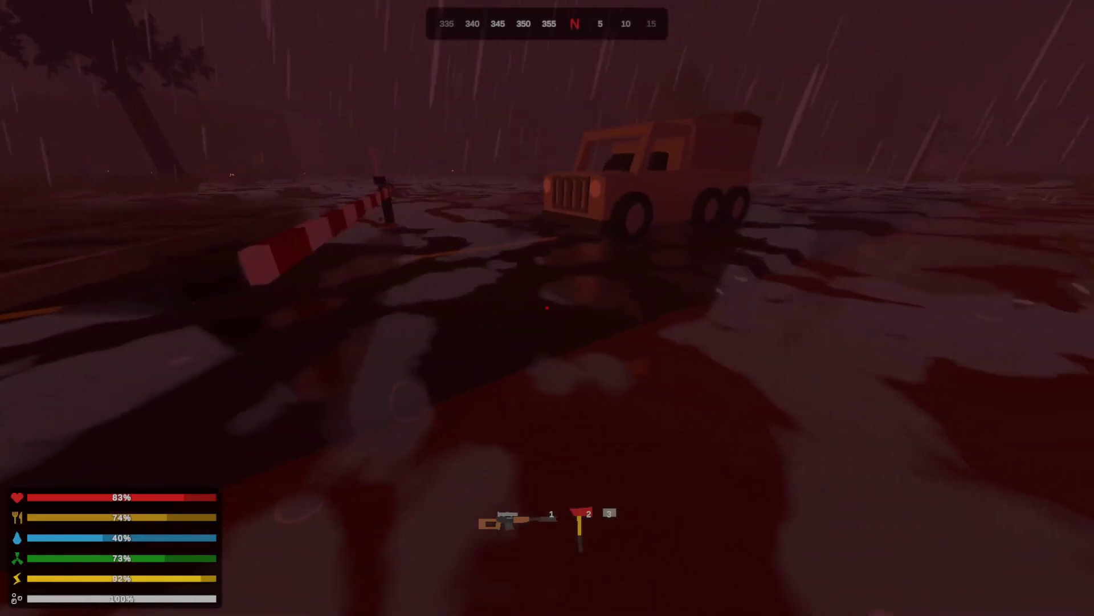
{"action": "key", "text": "g"}
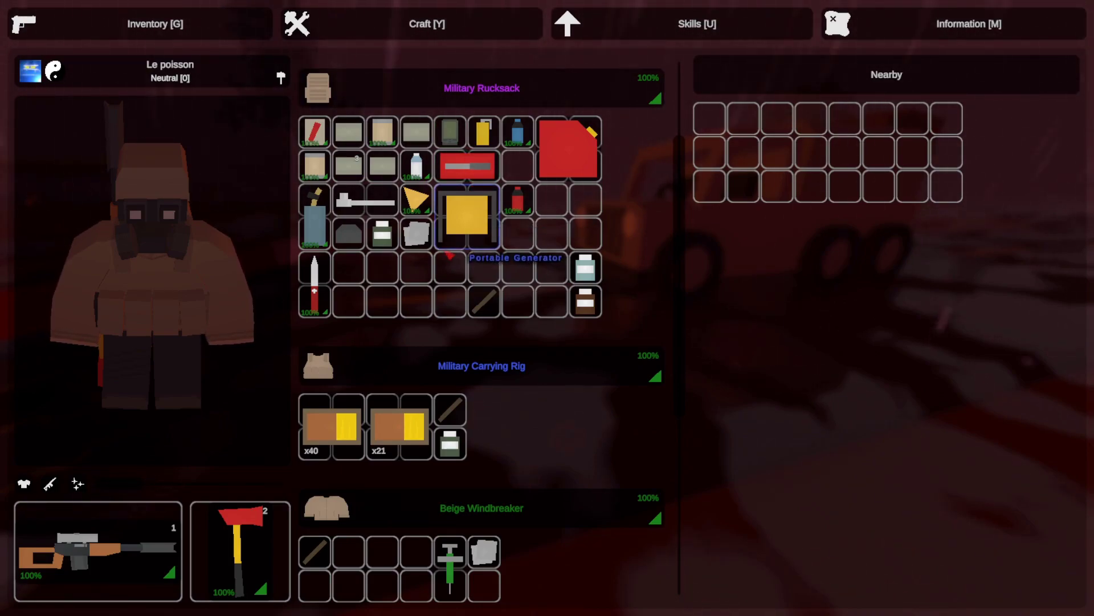
- Close the inventory, board the truck and drive it north up the road
{"action": "key", "text": "g"}
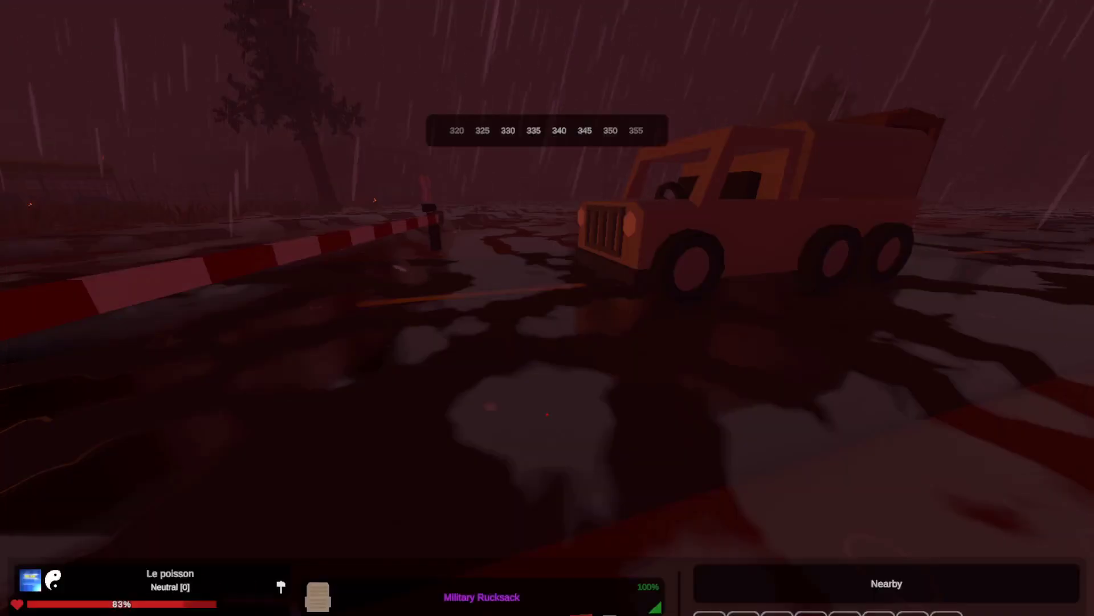
{"action": "key", "text": "w"}
{"action": "key", "text": "f"}
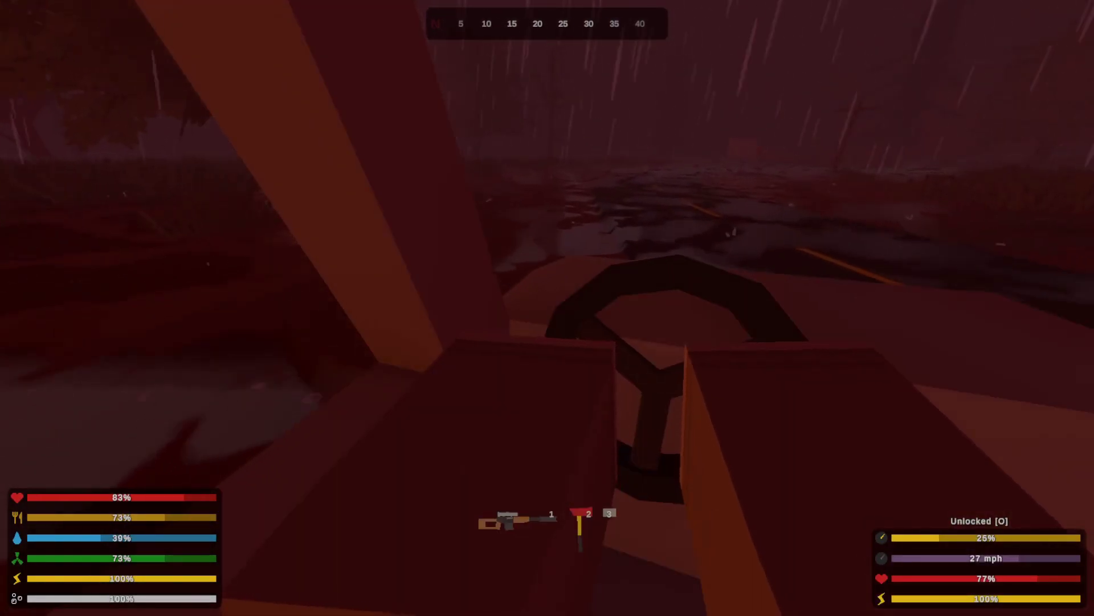
{"action": "key", "text": "w"}
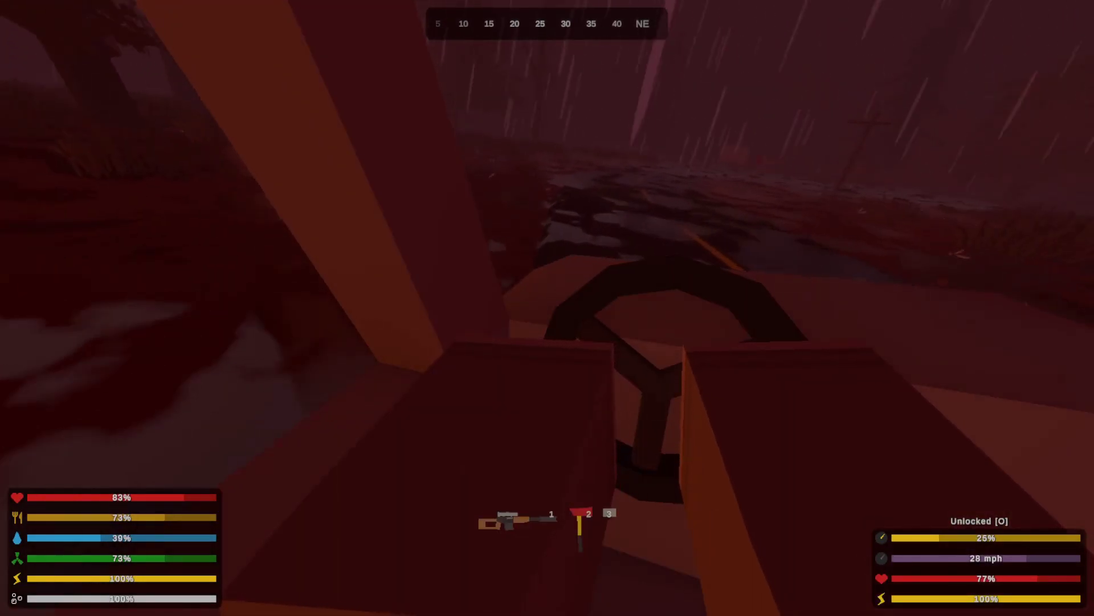
{"action": "key", "text": "w"}
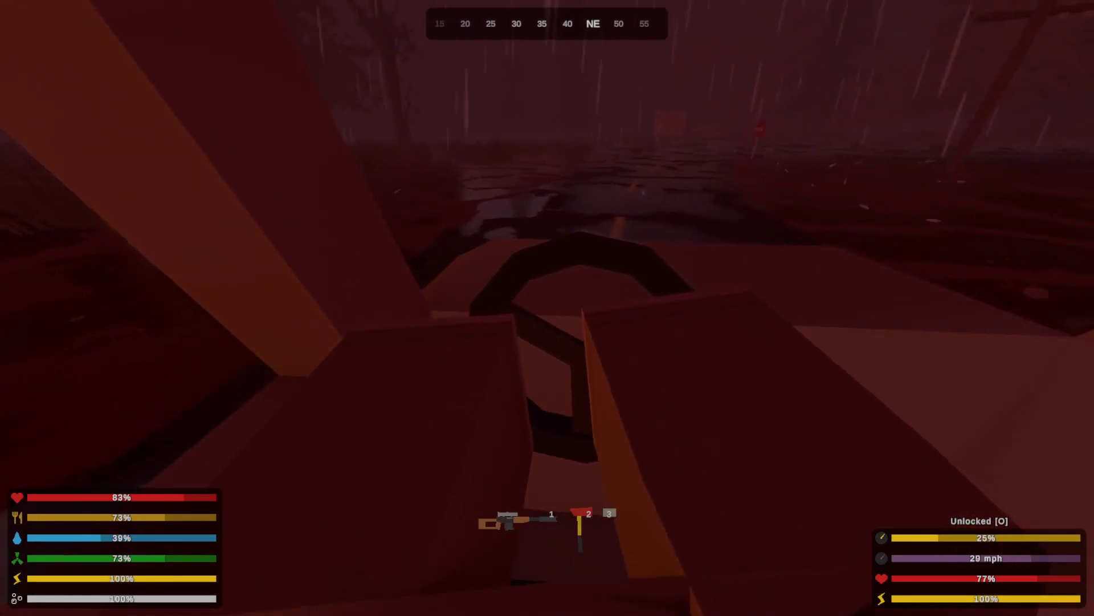
{"action": "key", "text": "w"}
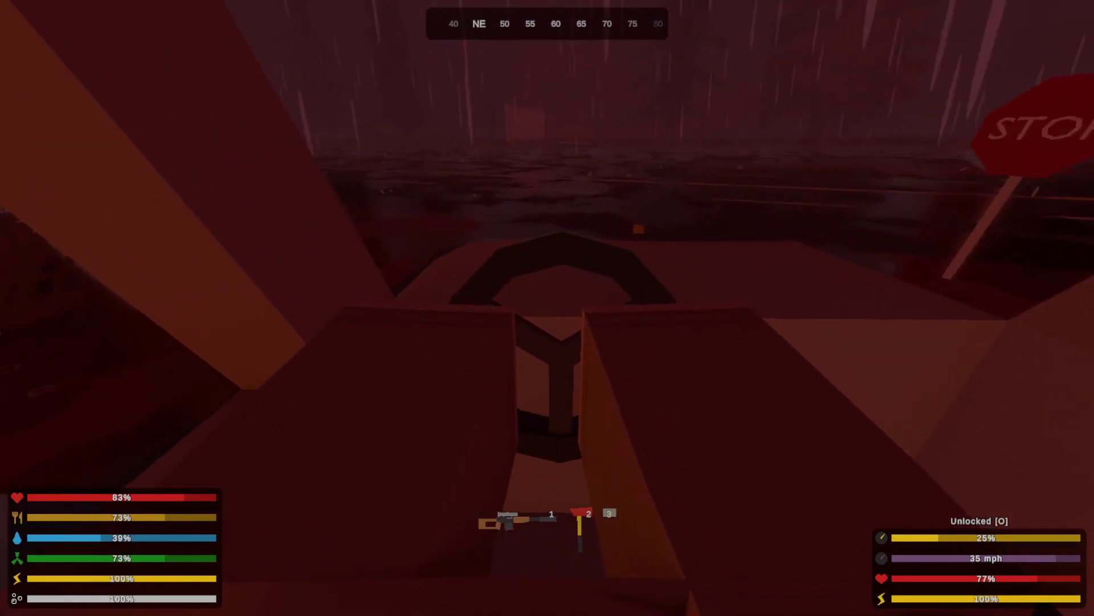
{"action": "key", "text": "a"}
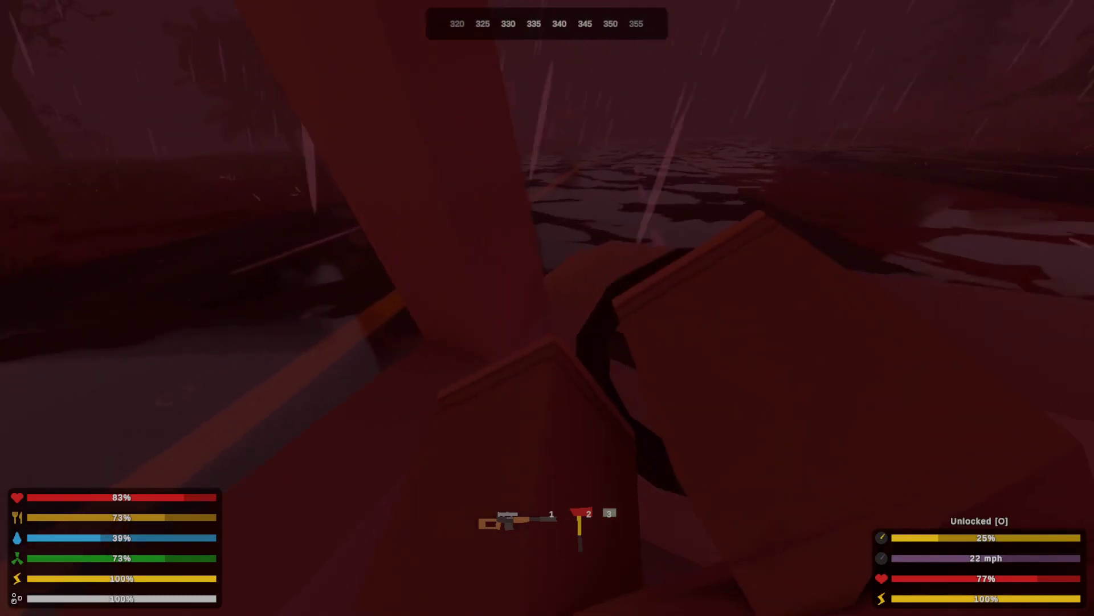
{"action": "key", "text": "w"}
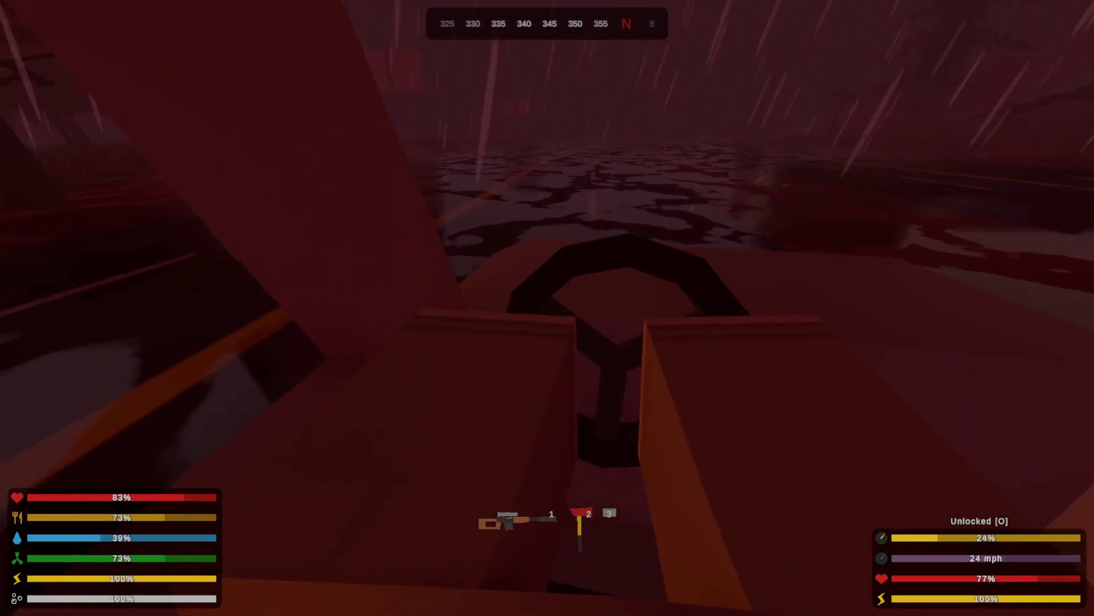
{"action": "key", "text": "w"}
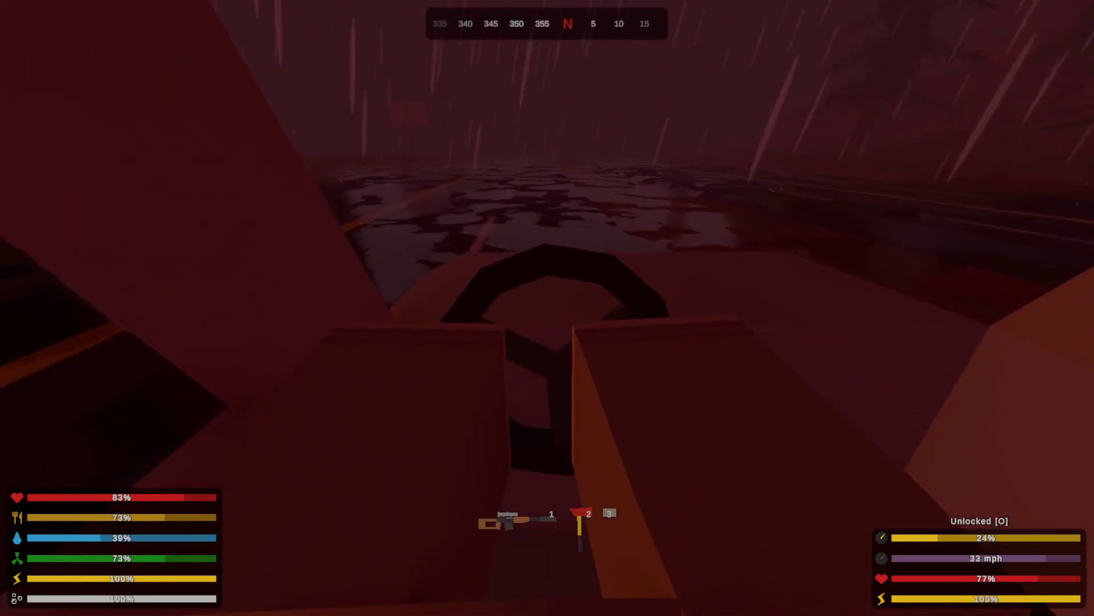
{"action": "key", "text": "w"}
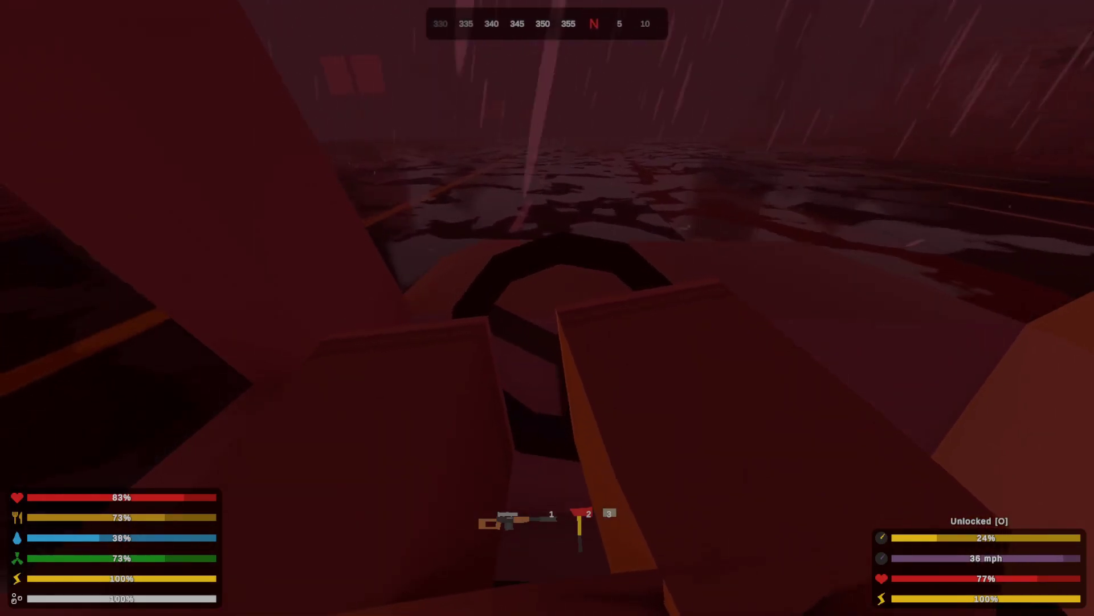
{"action": "key", "text": "w"}
{"action": "key", "text": "w"}
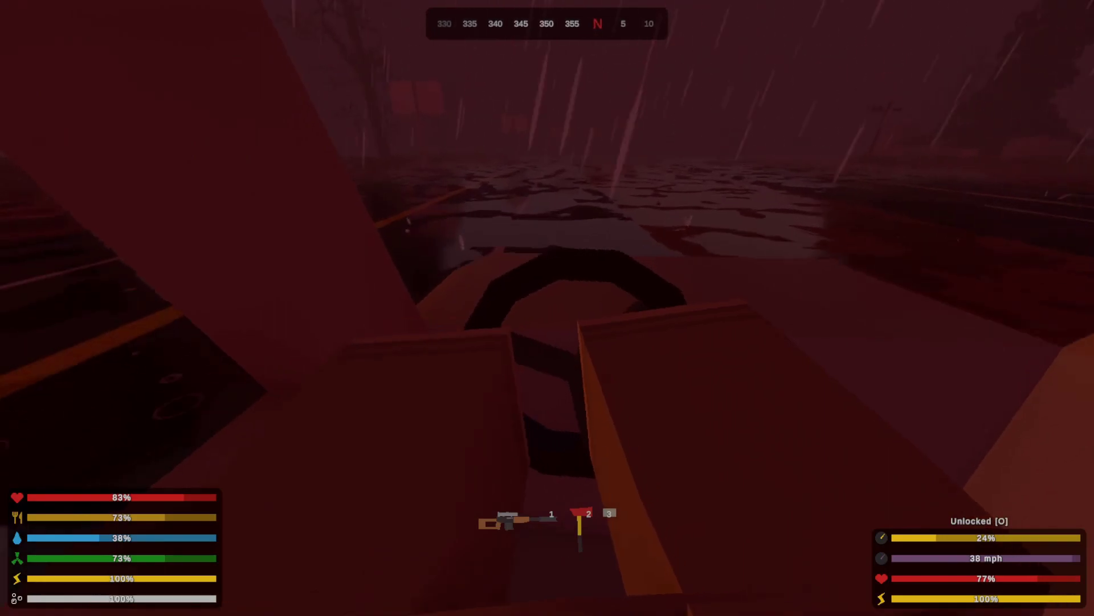
- Keep the truck heading north along the road through the rain
{"action": "key", "text": "w"}
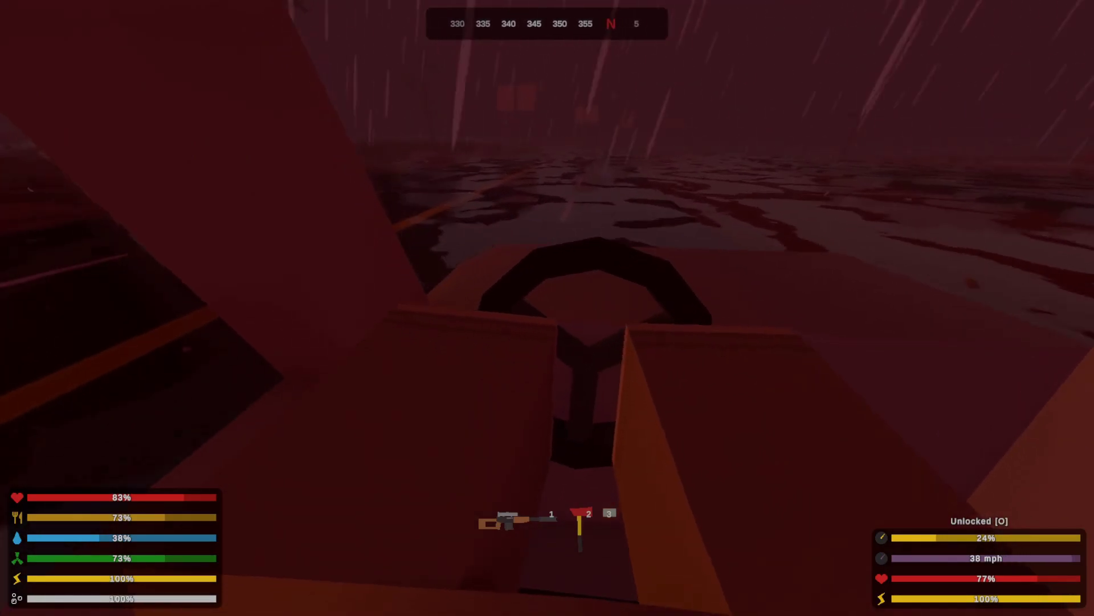
{"action": "key", "text": "w"}
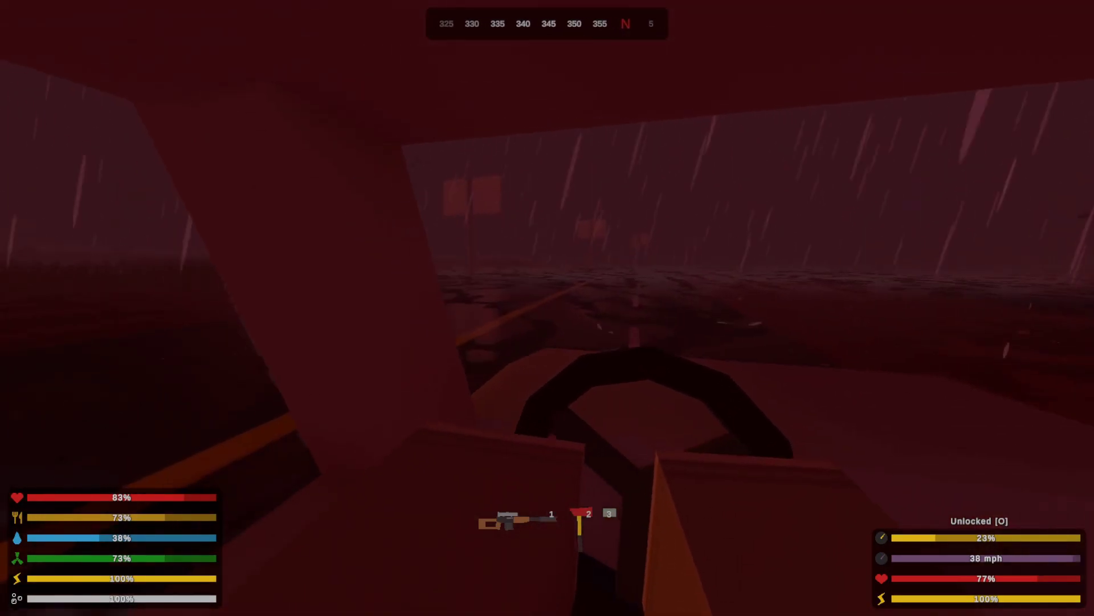
{"action": "key", "text": "w"}
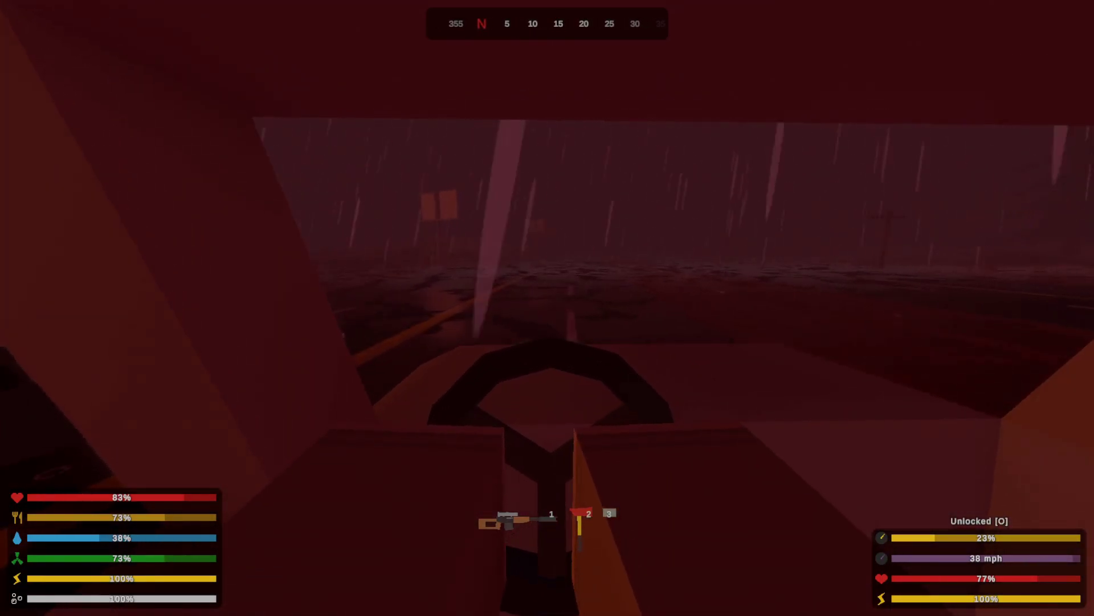
{"action": "key", "text": "w"}
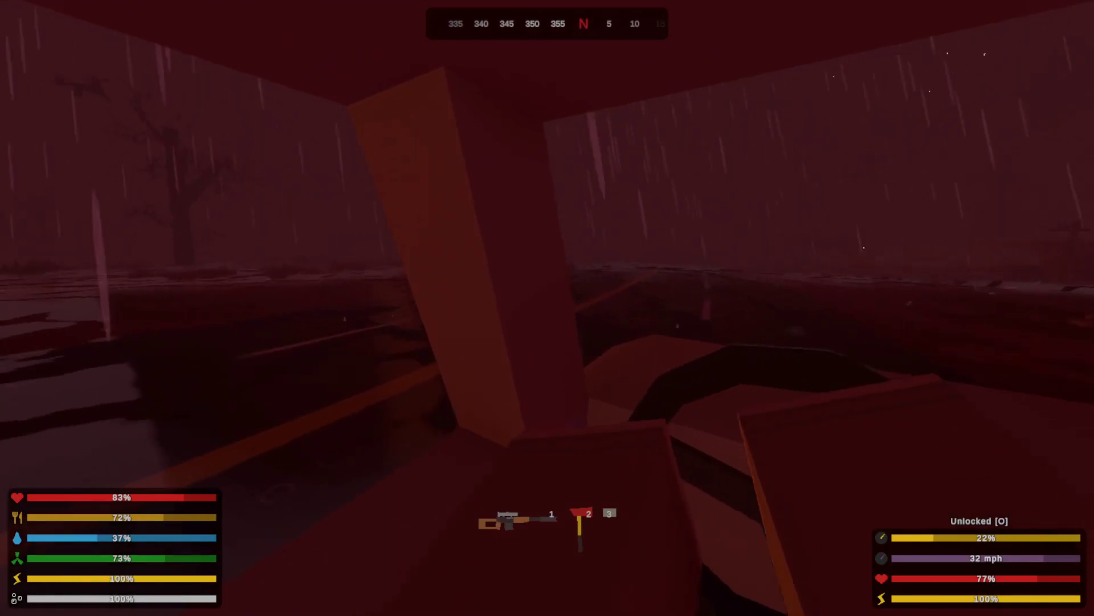
{"action": "key", "text": "w"}
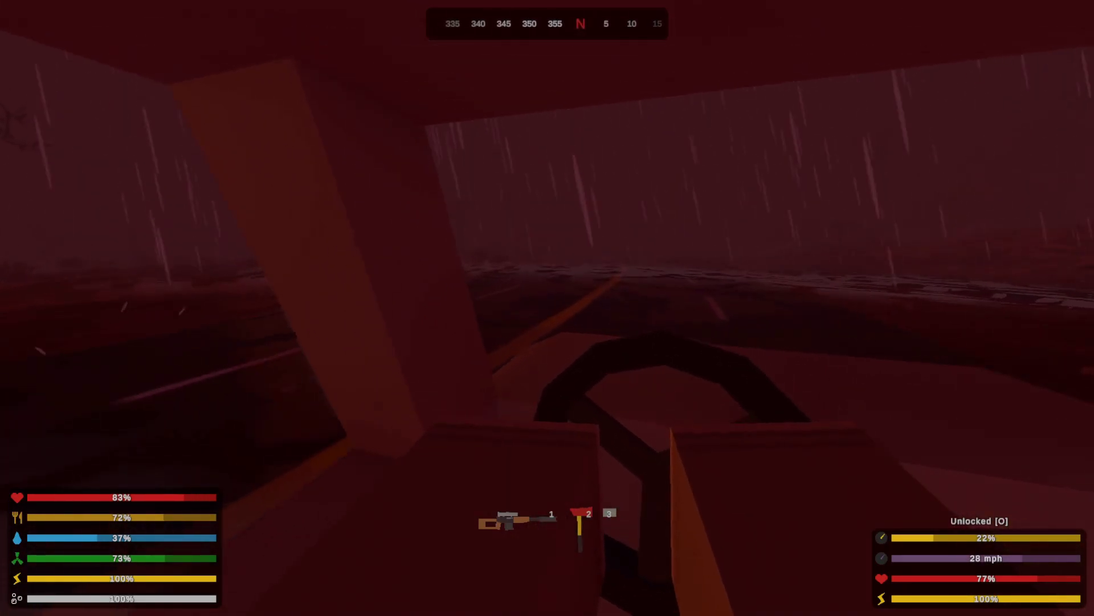
{"action": "key", "text": "w"}
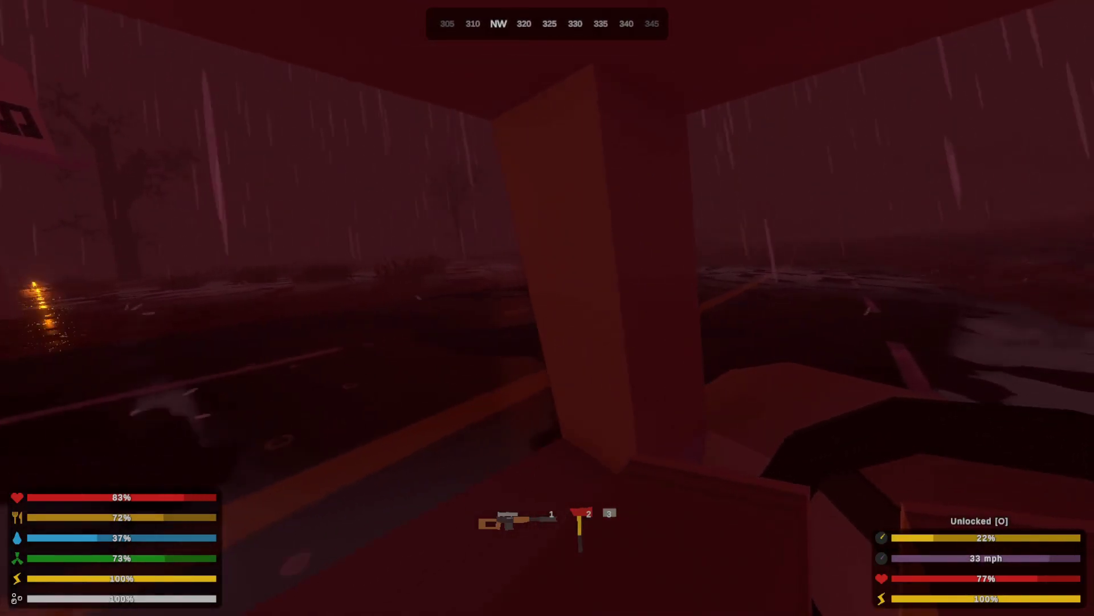
{"action": "key", "text": "w"}
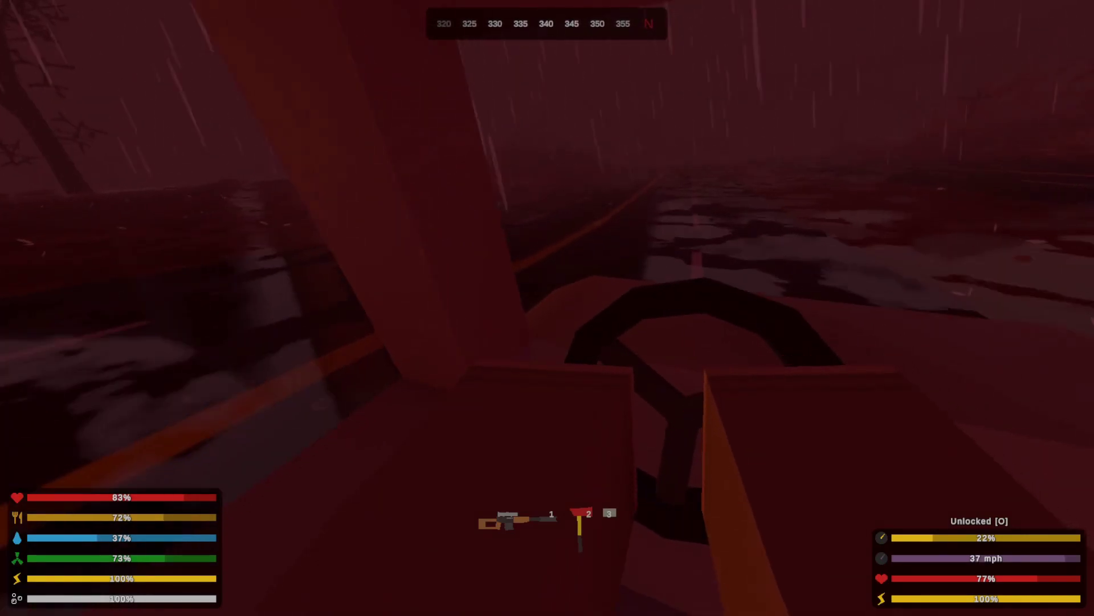
{"action": "key", "text": "w"}
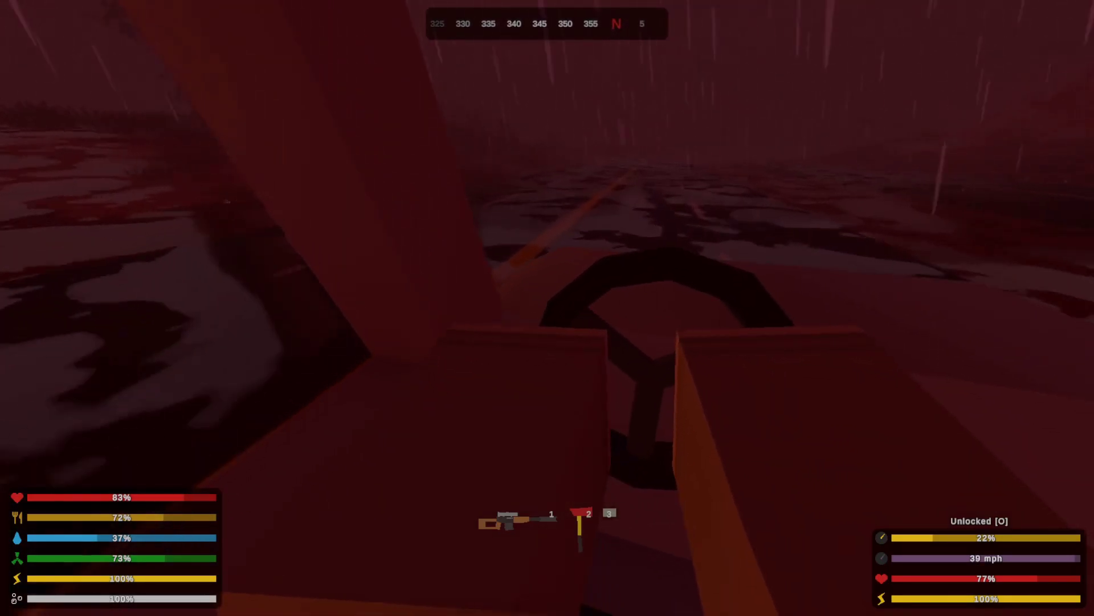
{"action": "key", "text": "w"}
{"action": "key", "text": "w"}
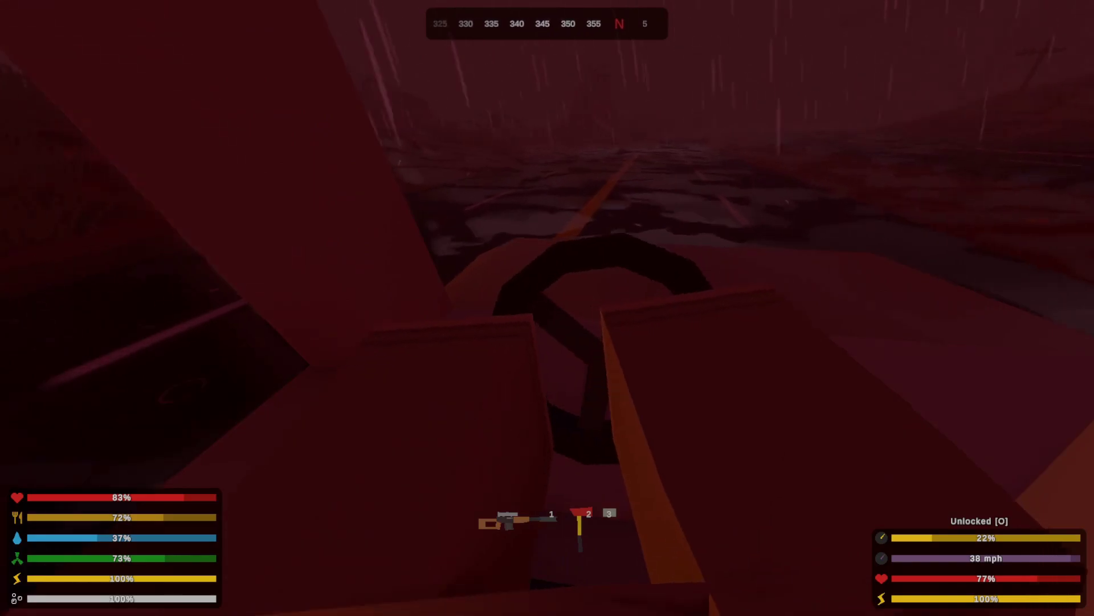
{"action": "key", "text": "w"}
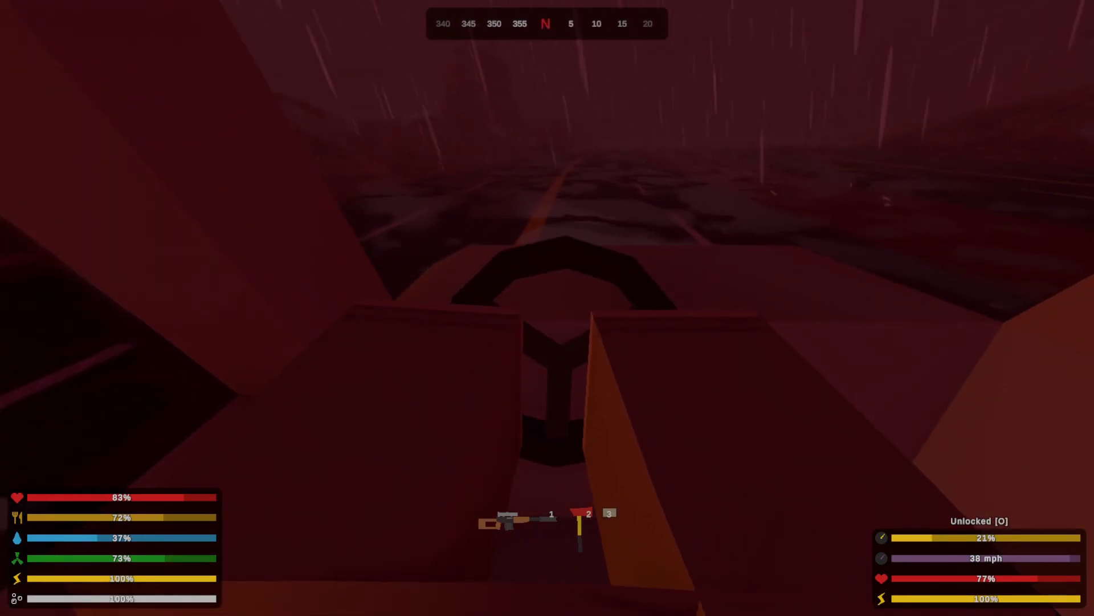
{"action": "key", "text": "w"}
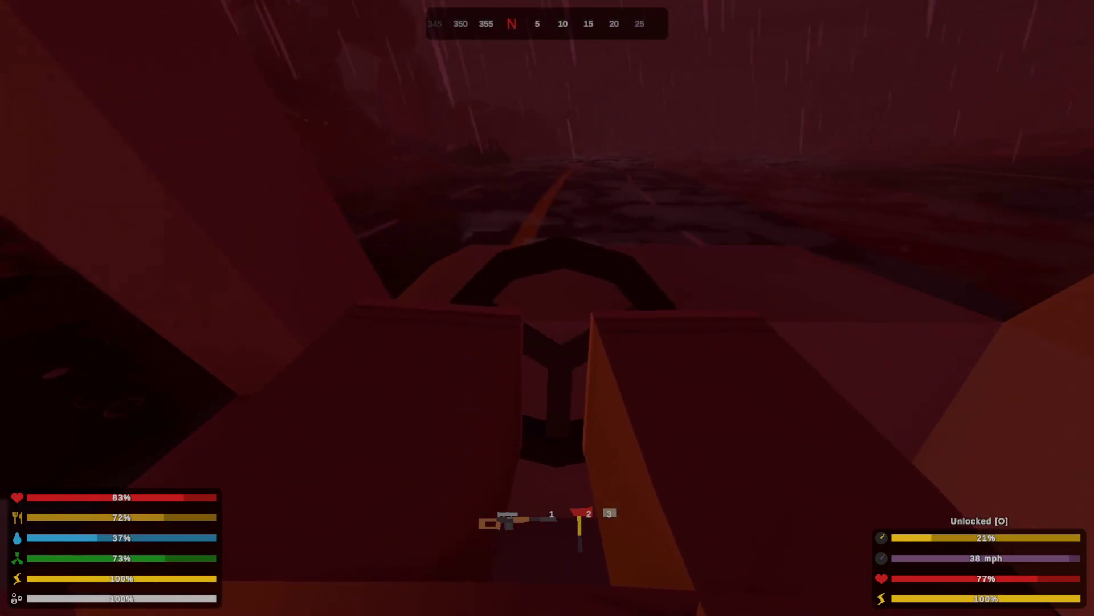
{"action": "key", "text": "w"}
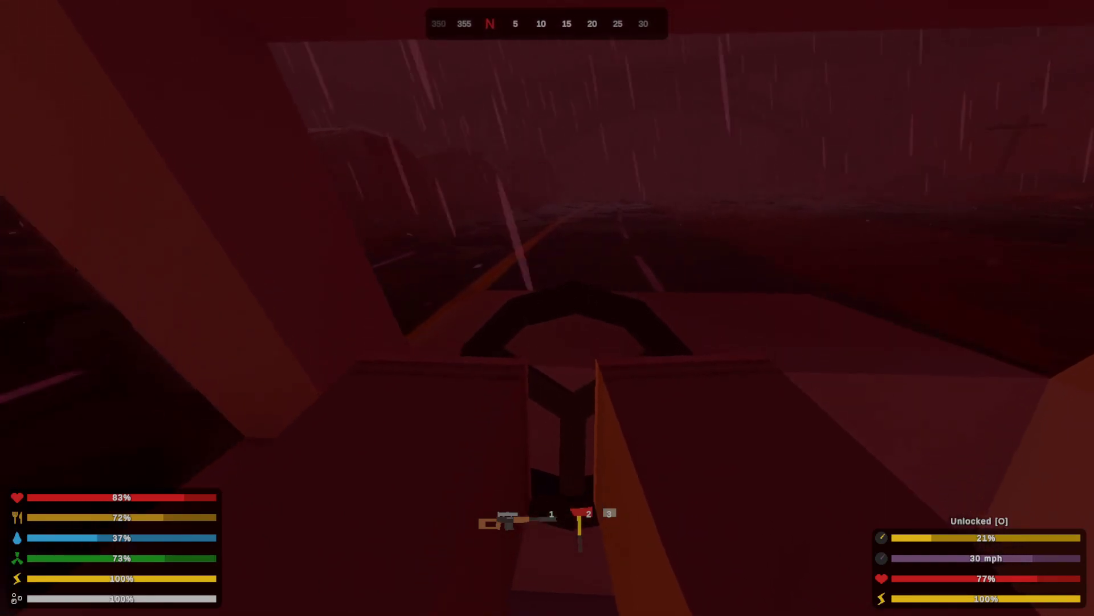
- Pull up facing northeast, step out, and glance at the world map
{"action": "key", "text": "d"}
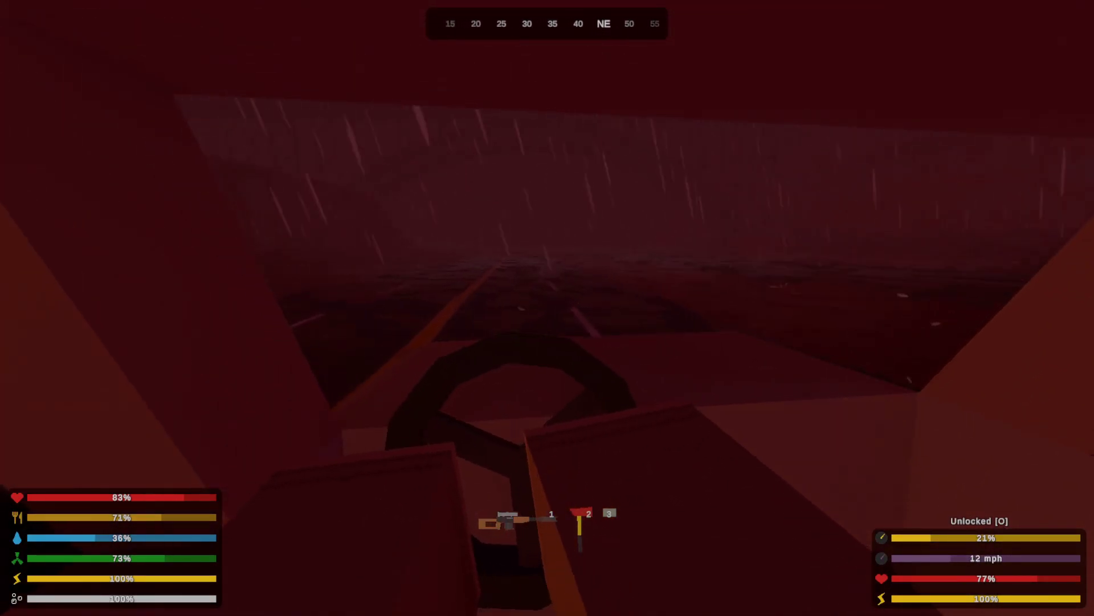
{"action": "key", "text": "f"}
{"action": "key", "text": "g"}
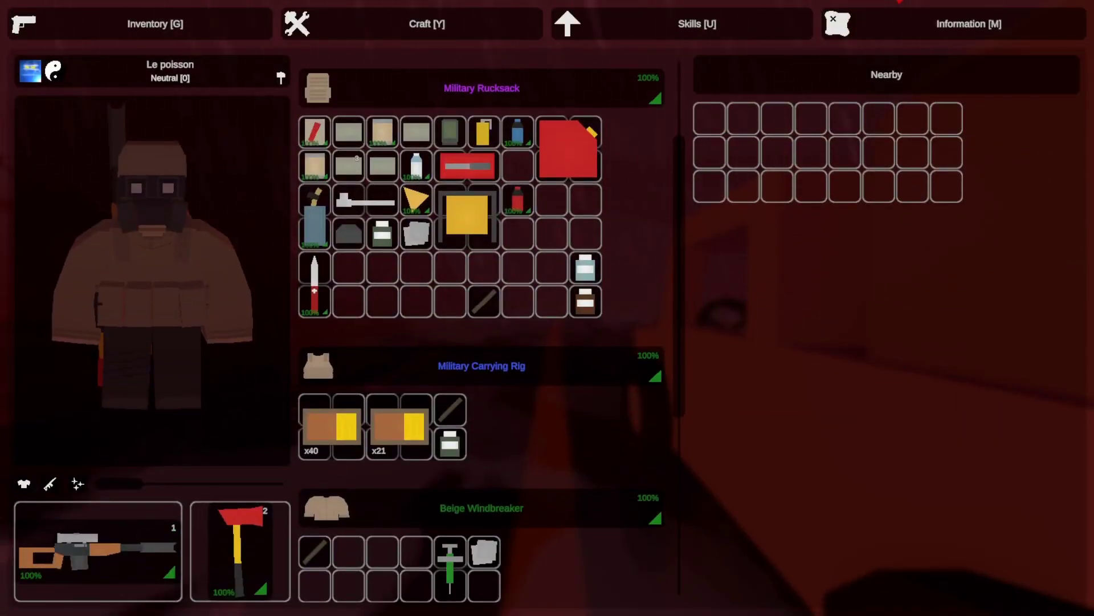
{"action": "left_click", "coordinate": [896, 7]}
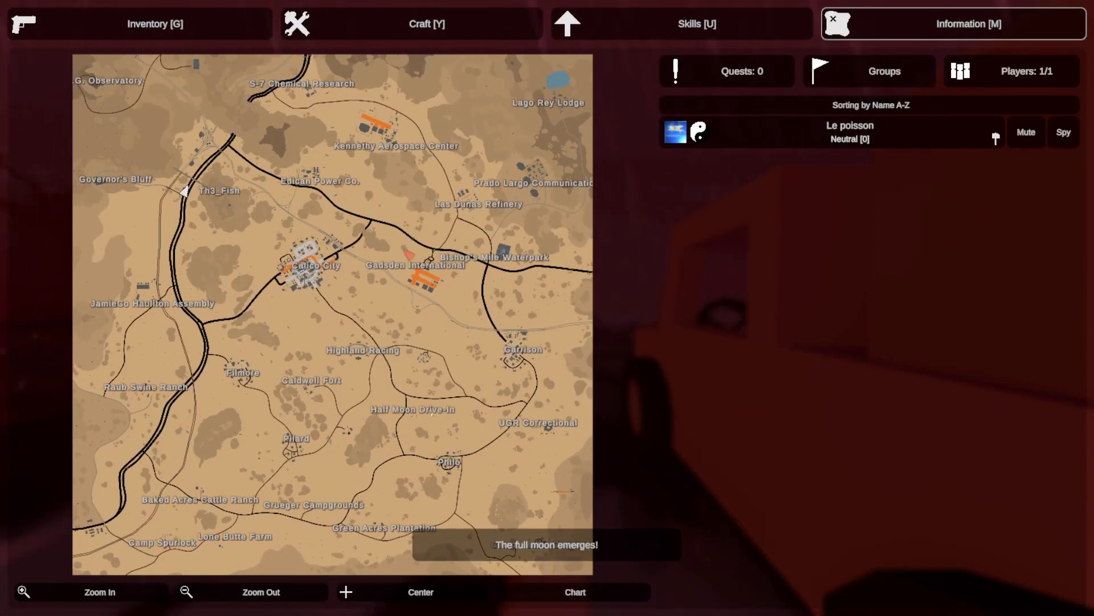
{"action": "key", "text": "Escape"}
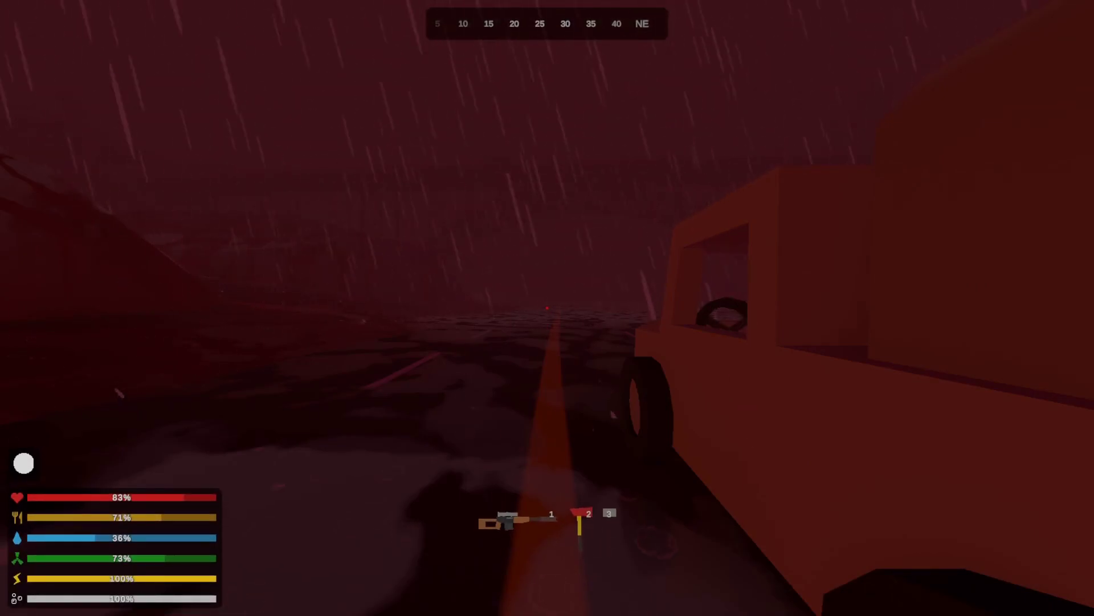
- Board the truck, drive it along the road in third-person view, then open the world map
{"action": "key", "text": "w"}
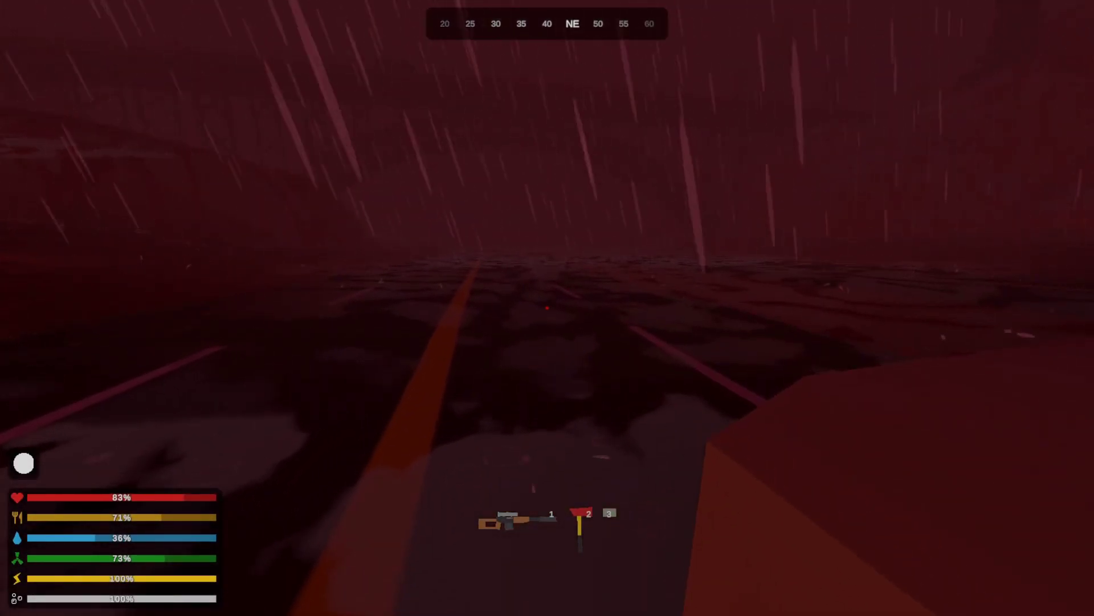
{"action": "key", "text": "f"}
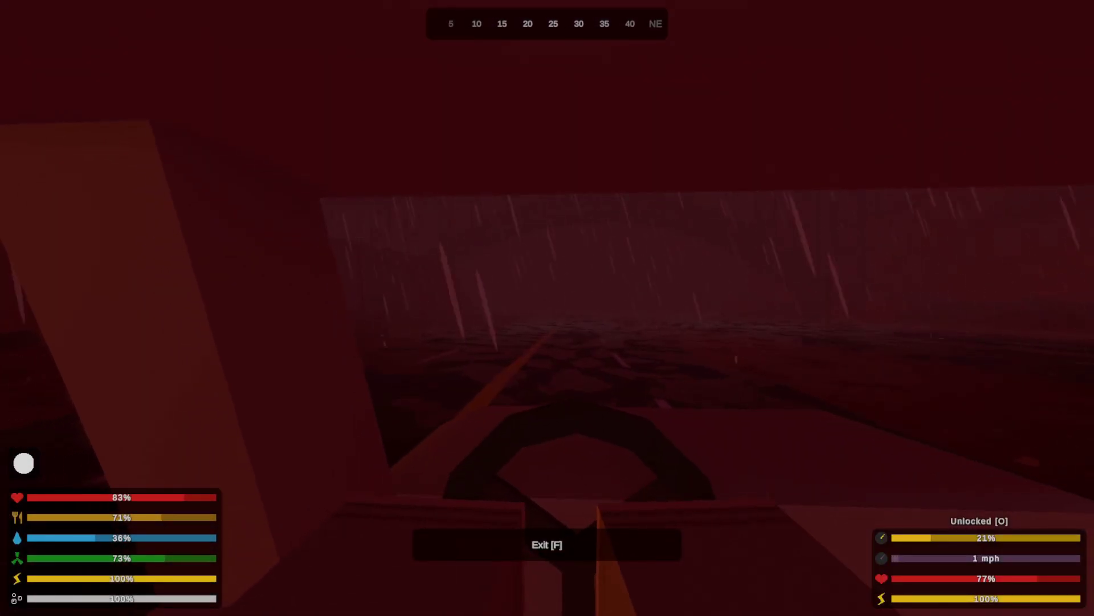
{"action": "key", "text": "w"}
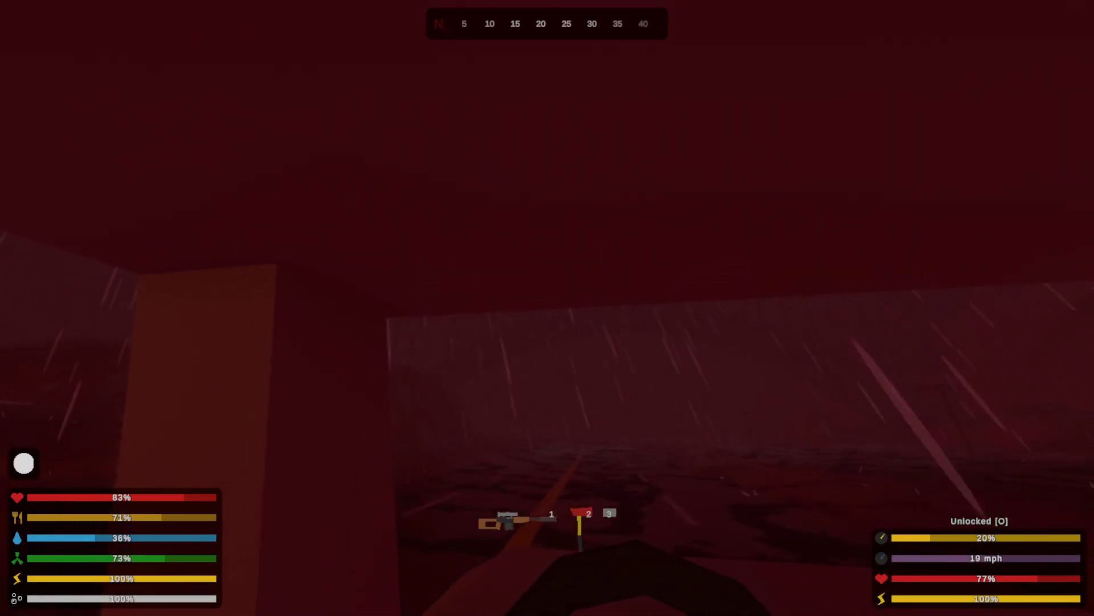
{"action": "key", "text": "h"}
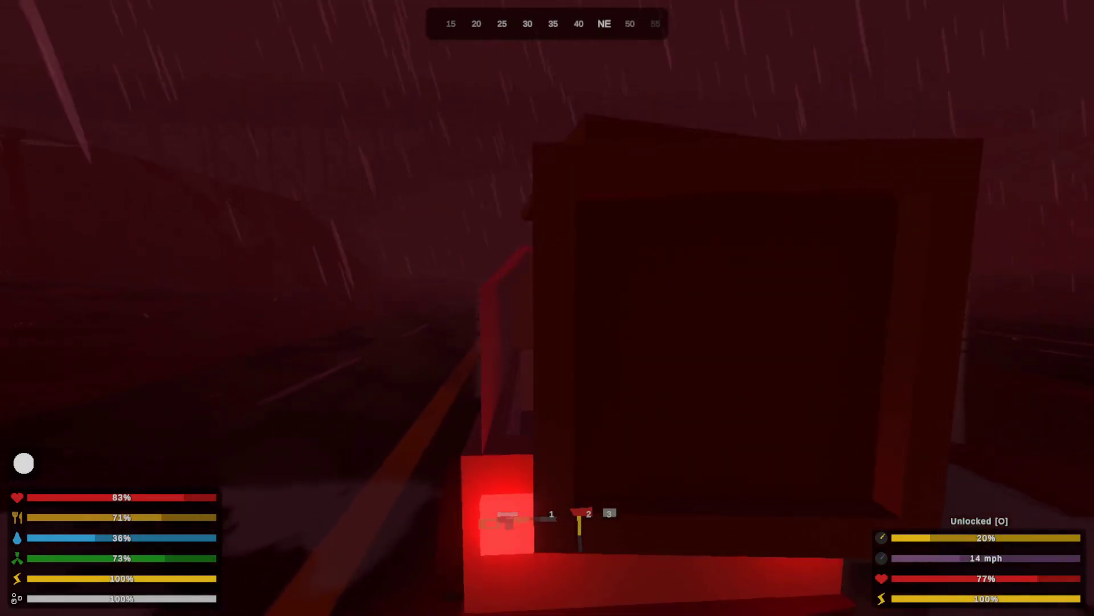
{"action": "key", "text": "w"}
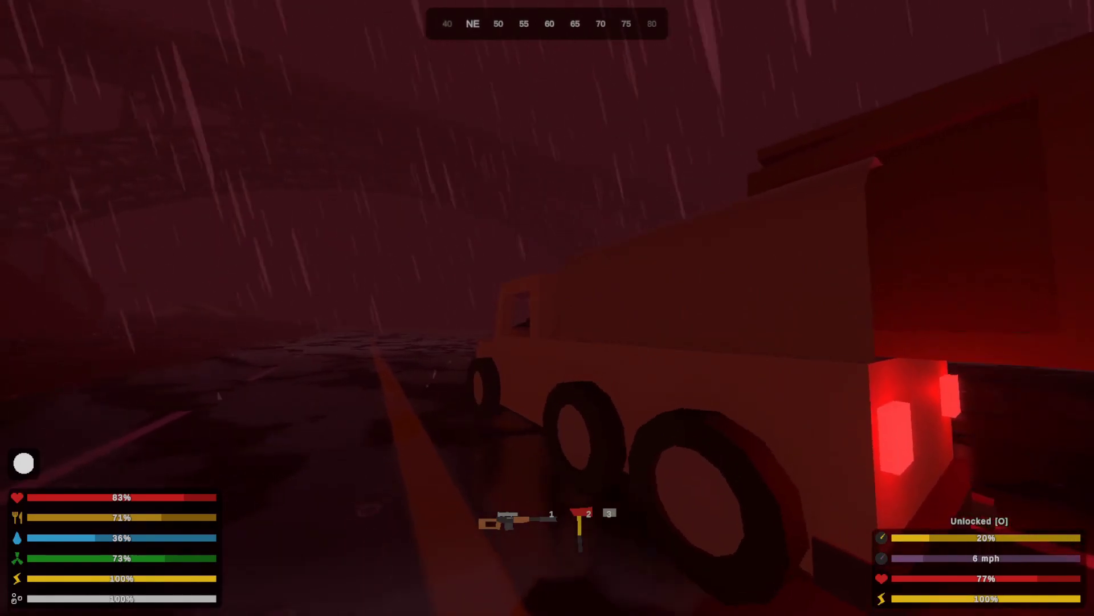
{"action": "key", "text": "w"}
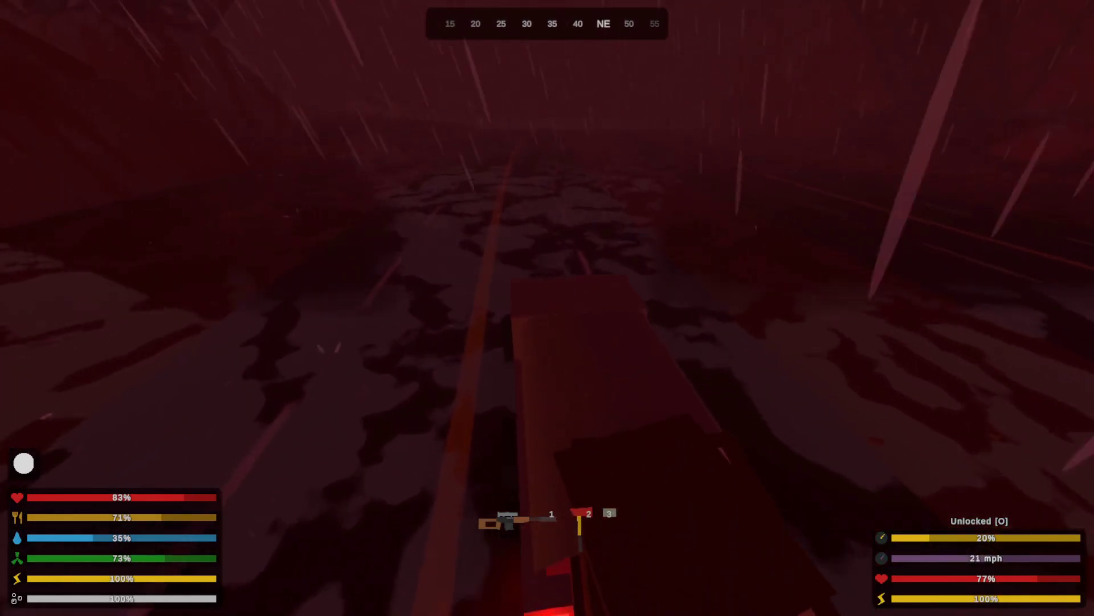
{"action": "key", "text": "w"}
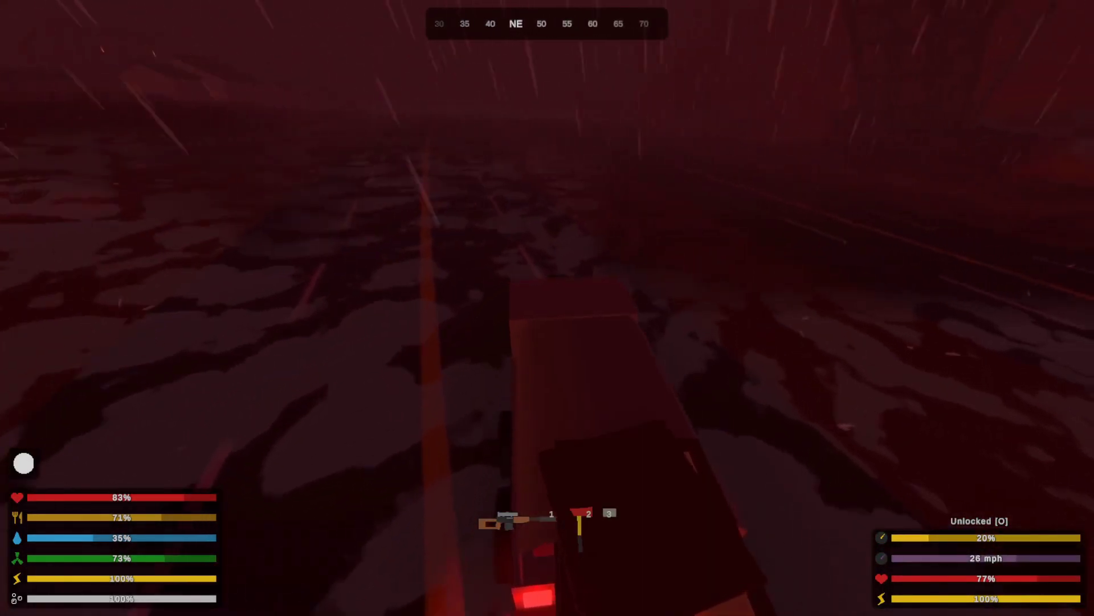
{"action": "key", "text": "g"}
{"action": "left_click", "coordinate": [953, 24]}
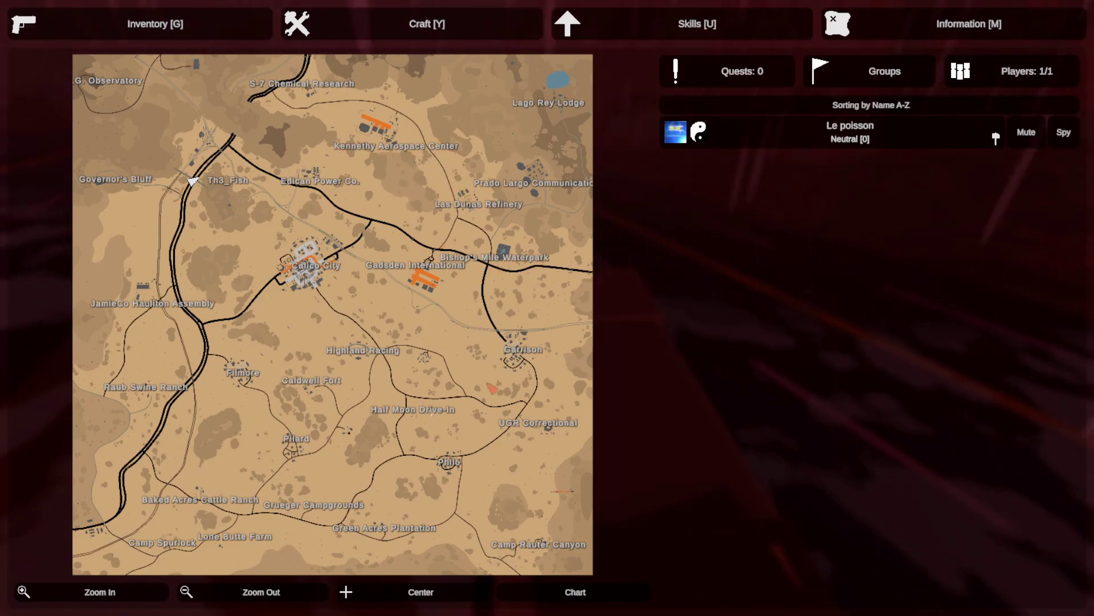
- Close the world map after reviewing the Information tab
{"action": "key", "text": "Escape"}
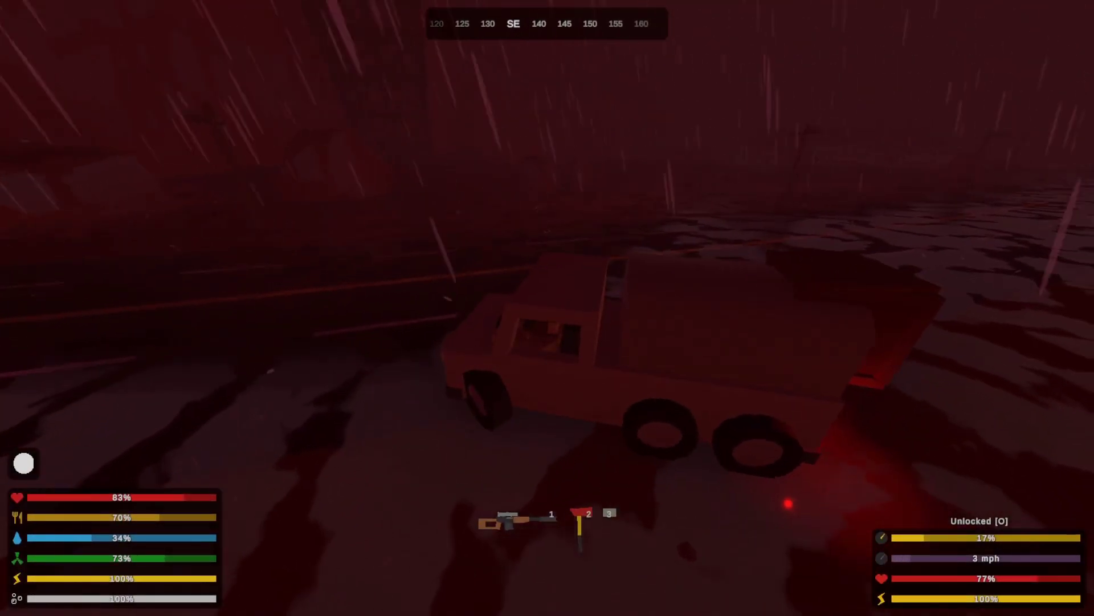
- Drive the truck south, briefly swinging southwest and west before straightening out
{"action": "key", "text": "w"}
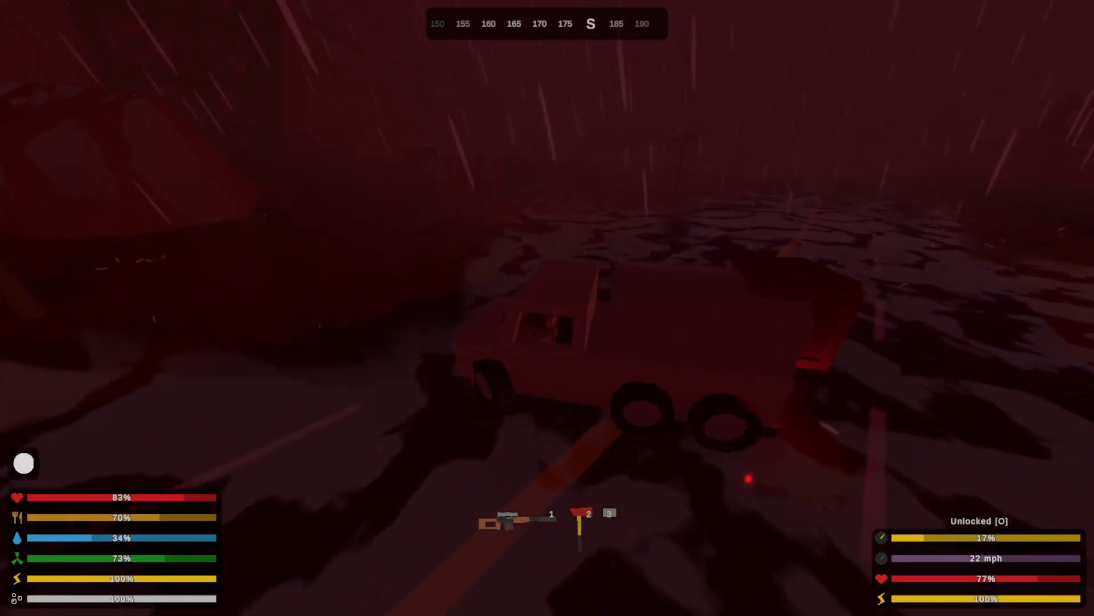
{"action": "key", "text": "w"}
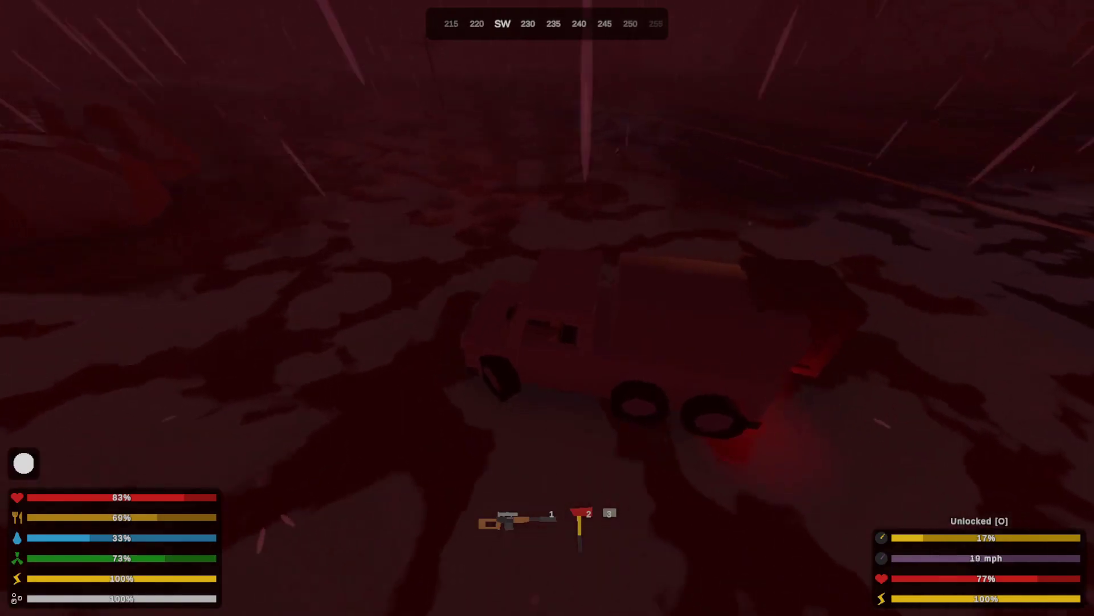
{"action": "key", "text": "w"}
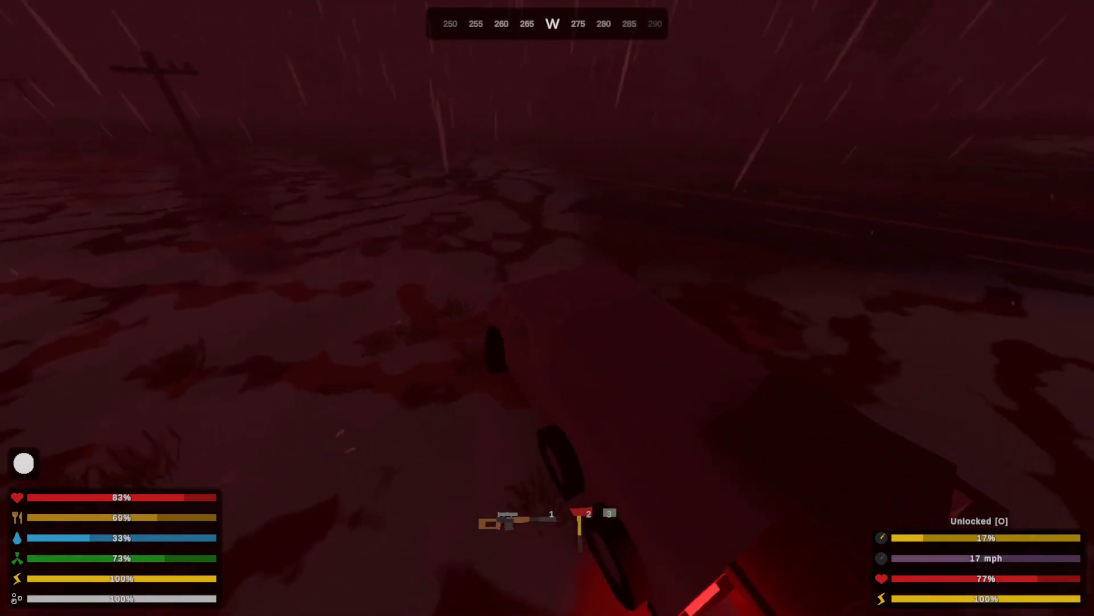
{"action": "key", "text": "w"}
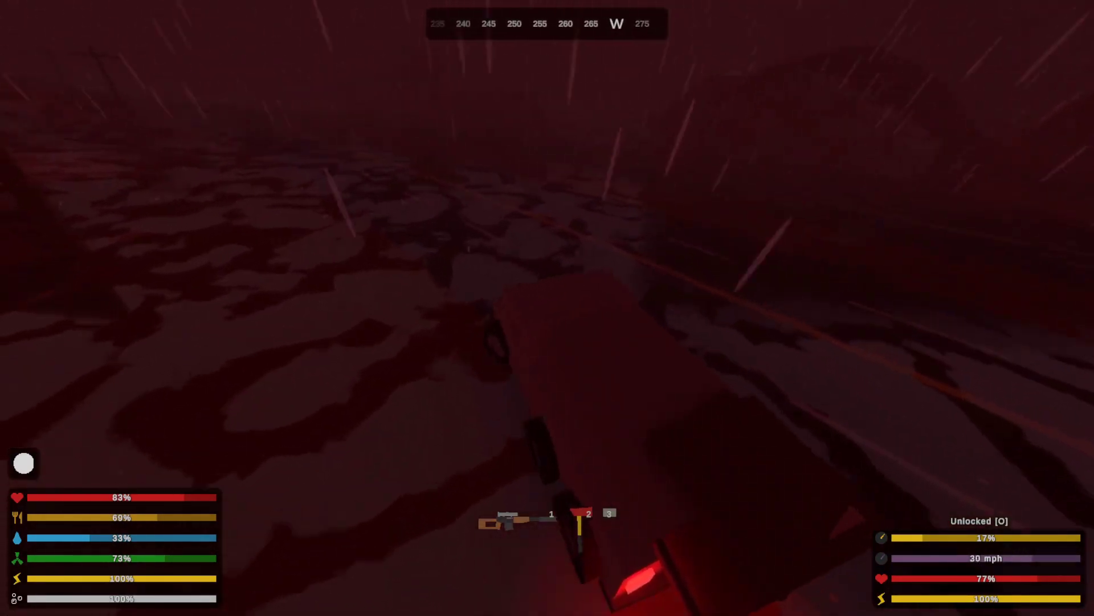
{"action": "key", "text": "w"}
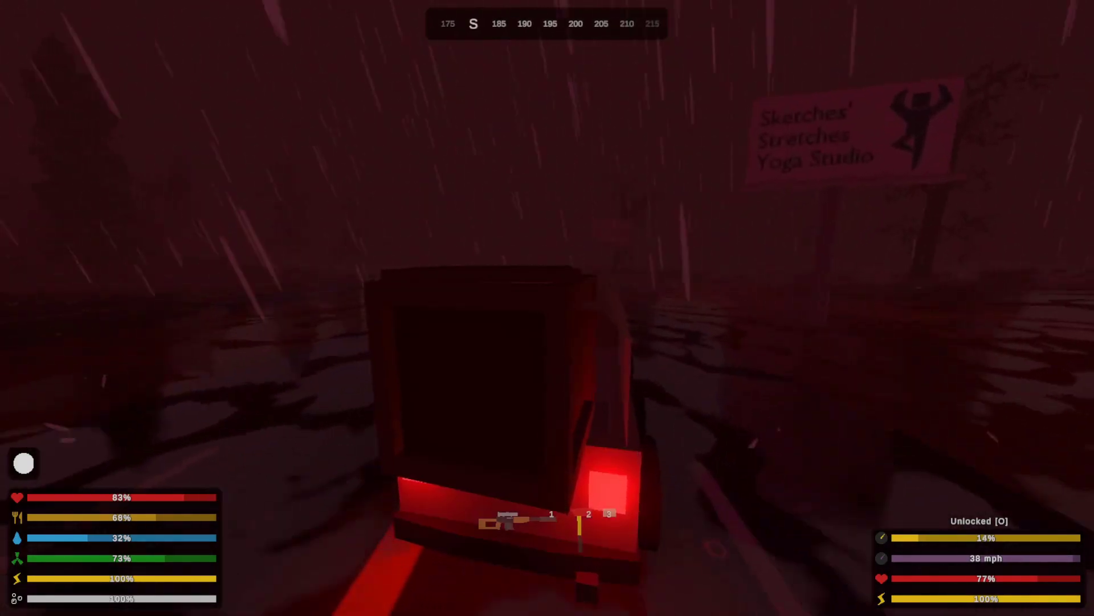
{"action": "key", "text": "w"}
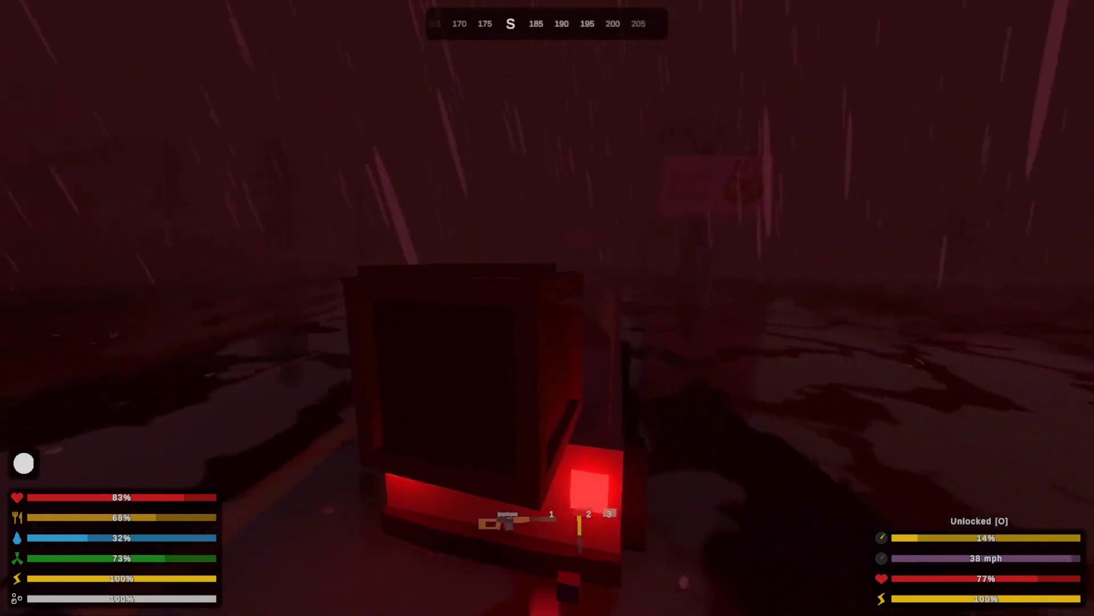
{"action": "key", "text": "w"}
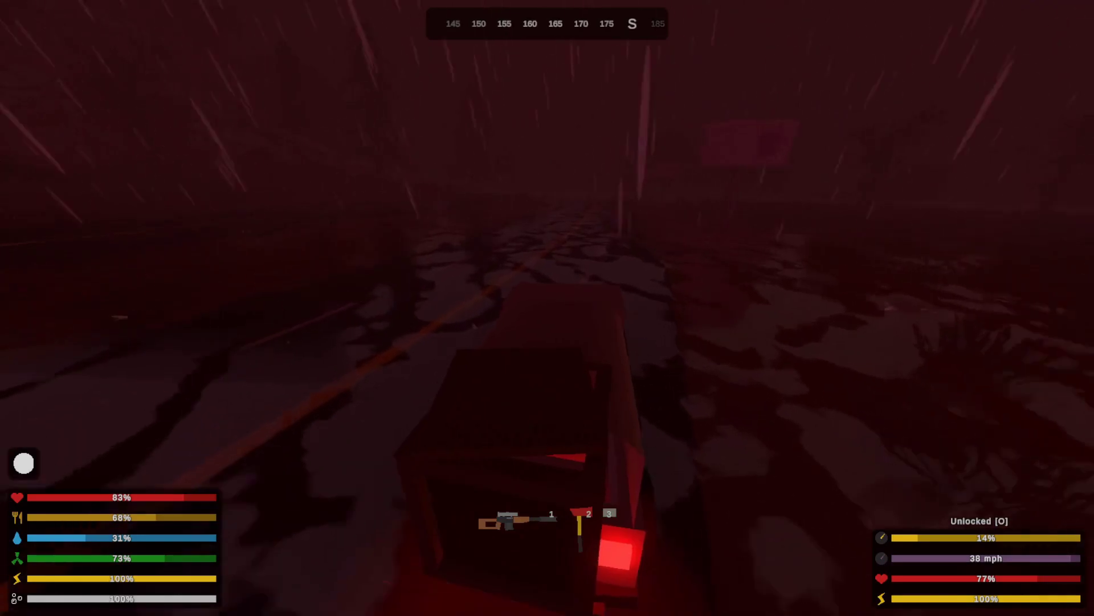
{"action": "key", "text": "w"}
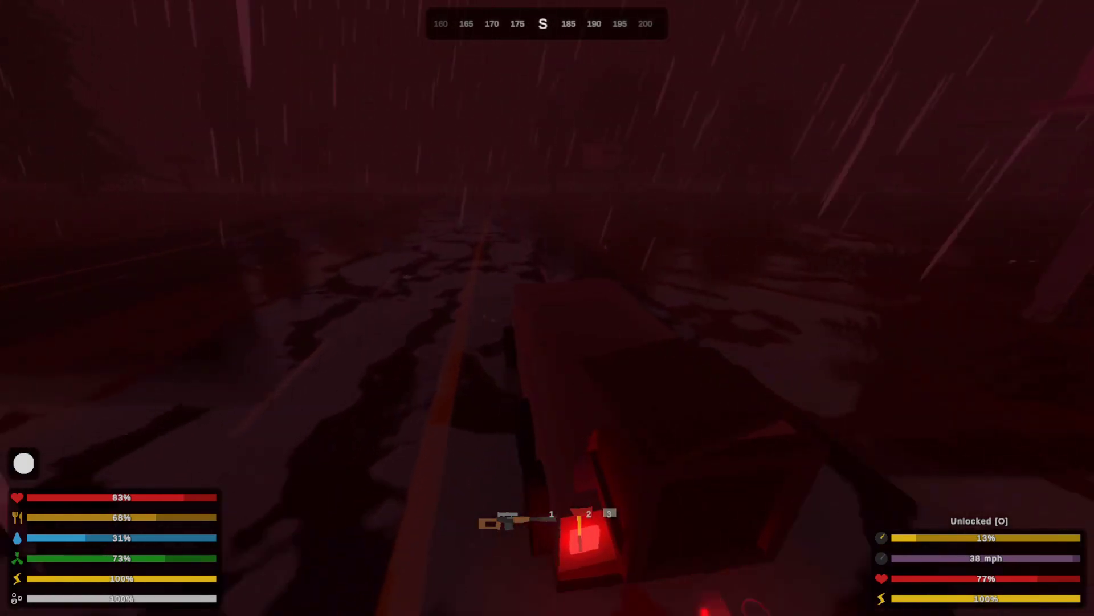
- Continue south past the Detective Riley sign in chase view, then stop the truck
{"action": "key", "text": "w"}
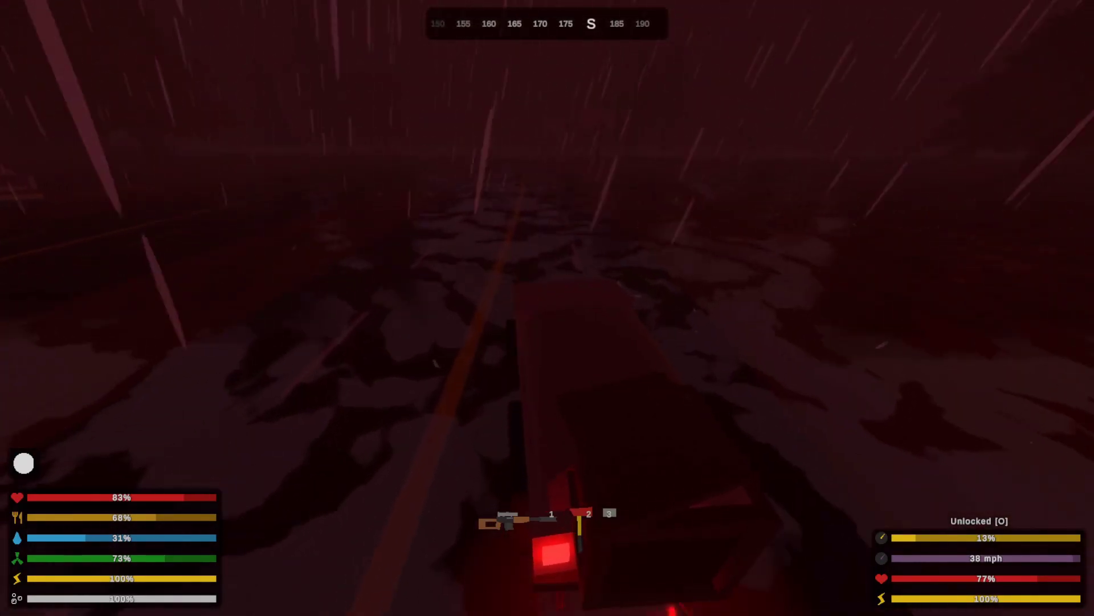
{"action": "key", "text": "w"}
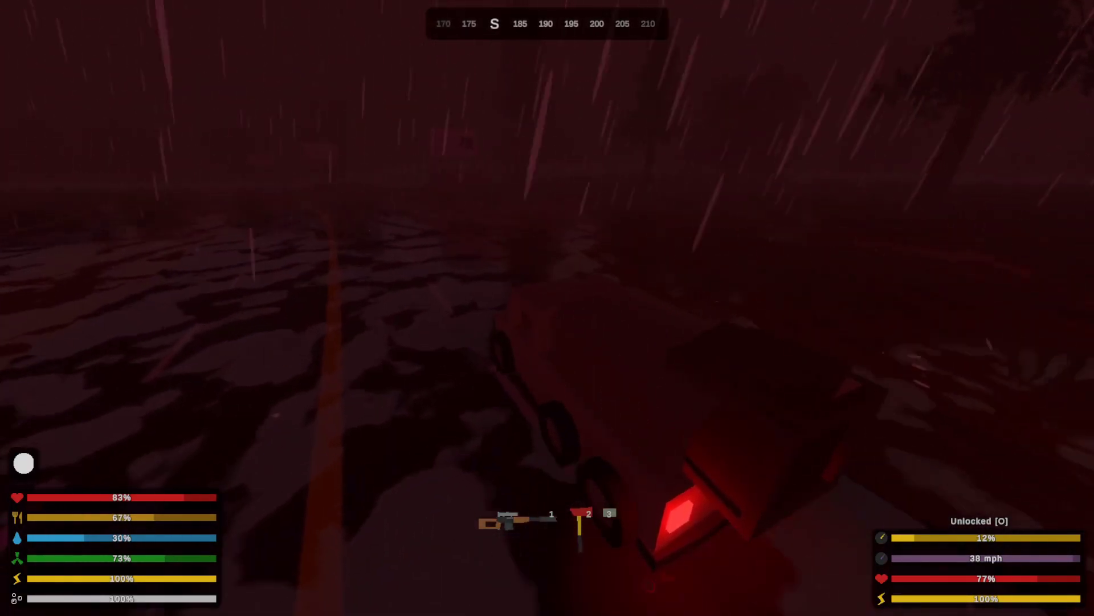
{"action": "key", "text": "w"}
{"action": "key", "text": "w"}
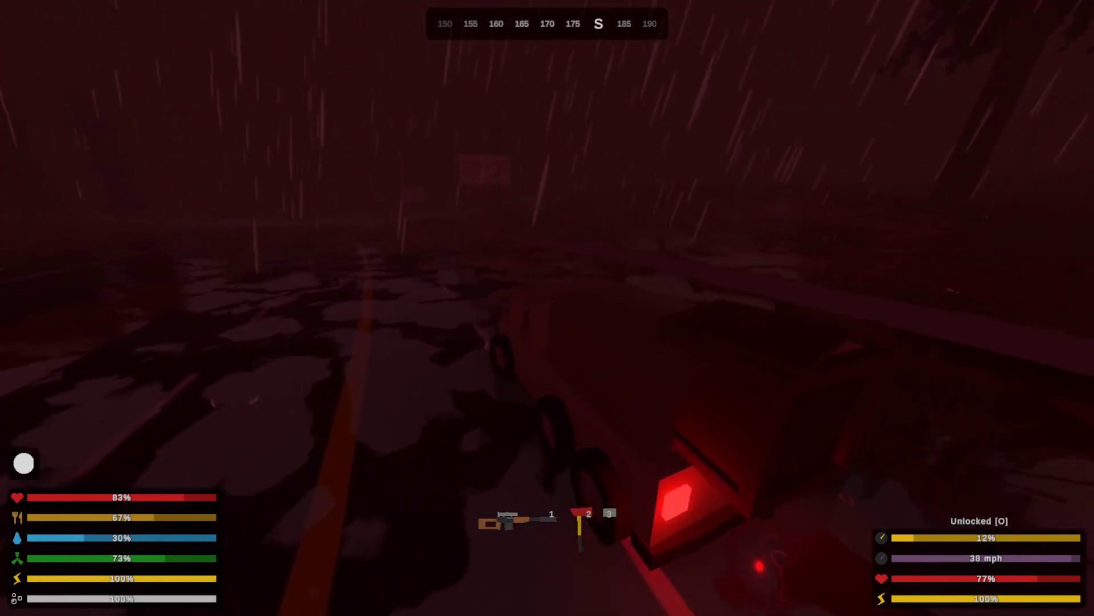
{"action": "key", "text": "w"}
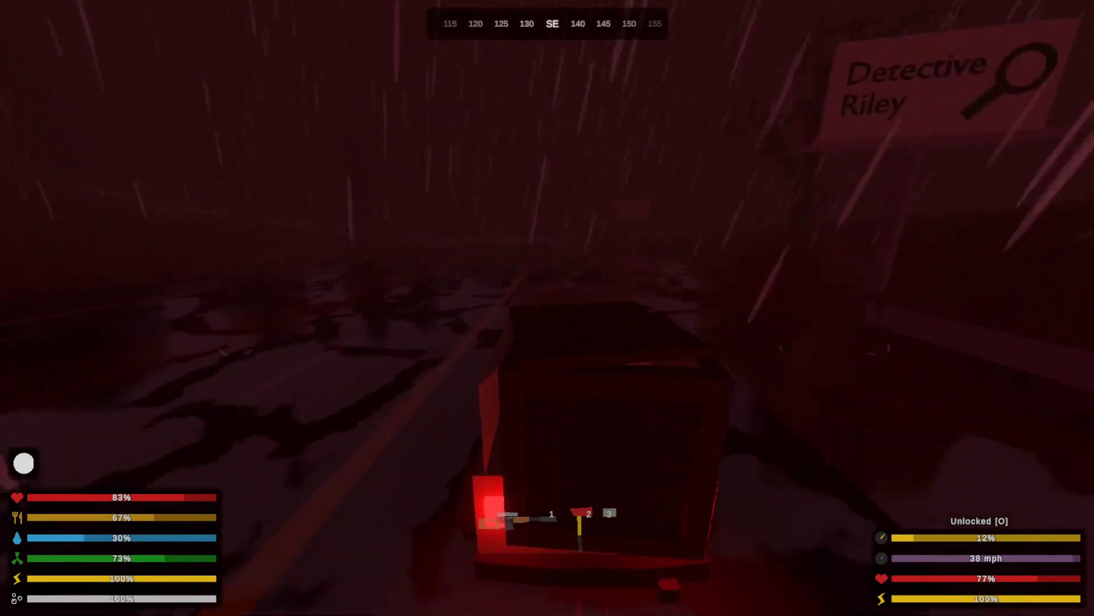
{"action": "key", "text": "w"}
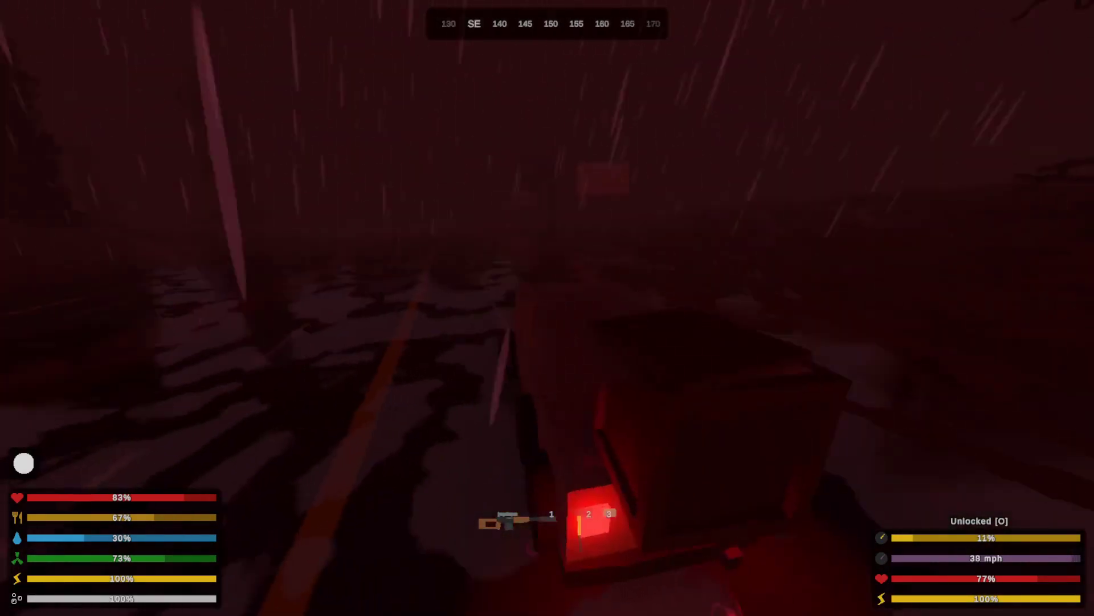
{"action": "key", "text": "w"}
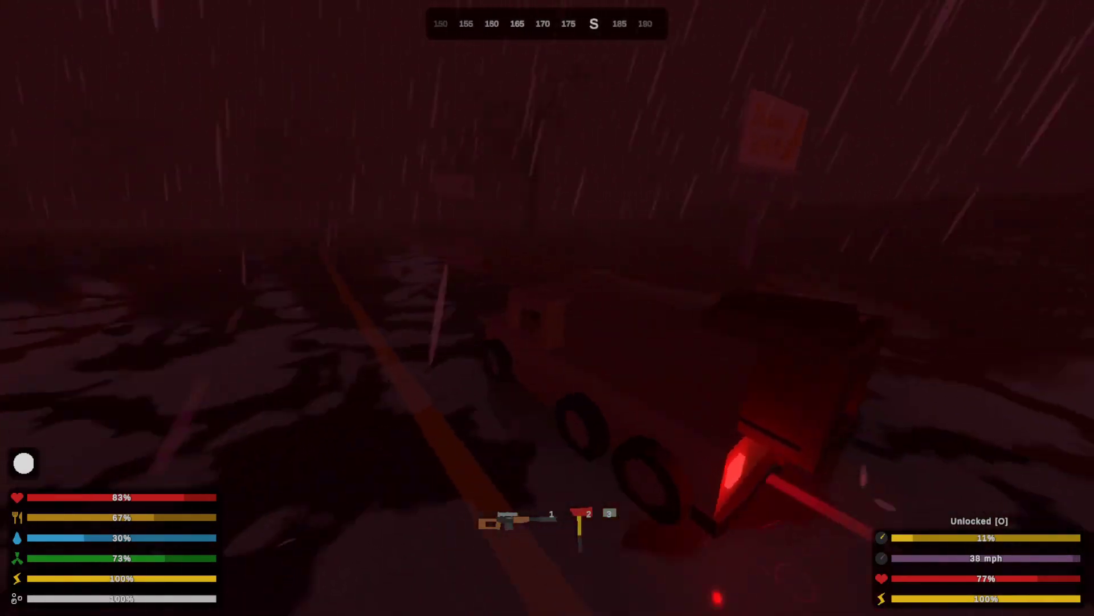
{"action": "key", "text": "w"}
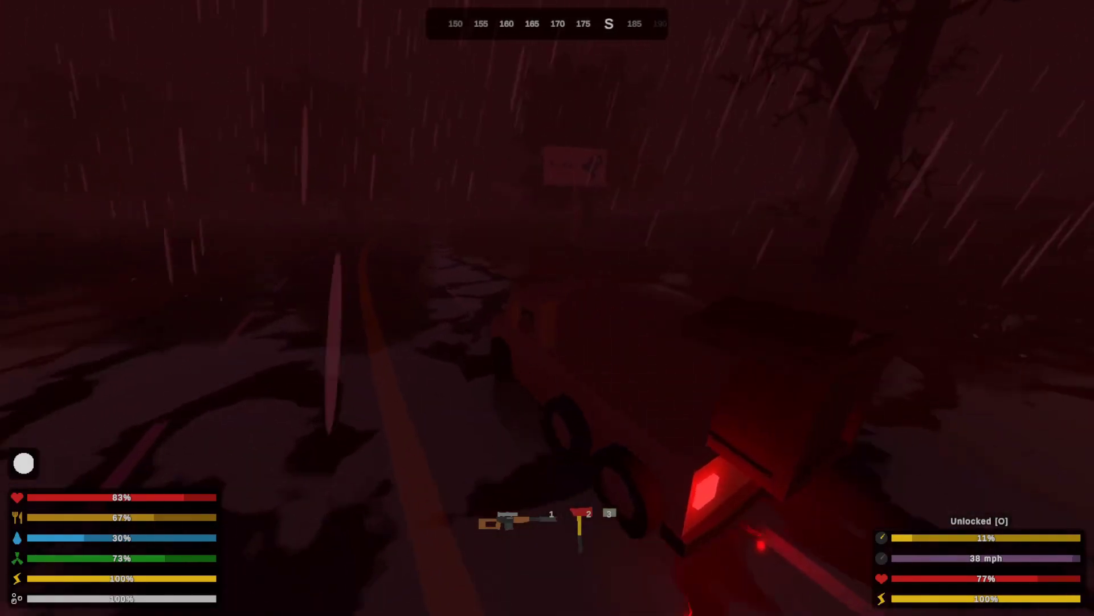
{"action": "key", "text": "w"}
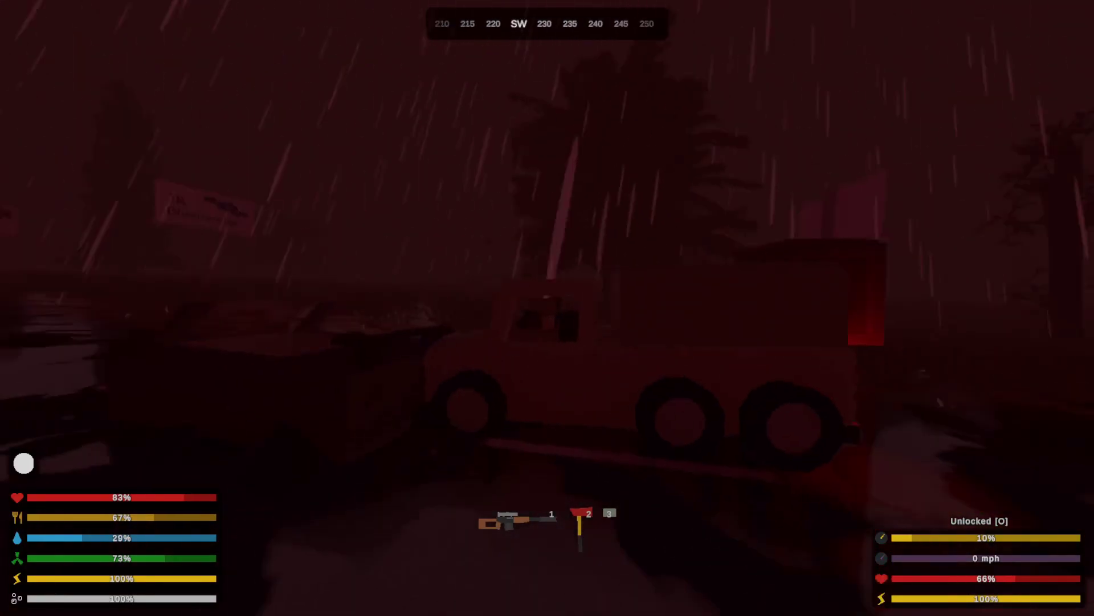
- Restart the truck and drive south past the Cinematography sign
{"action": "key", "text": "w"}
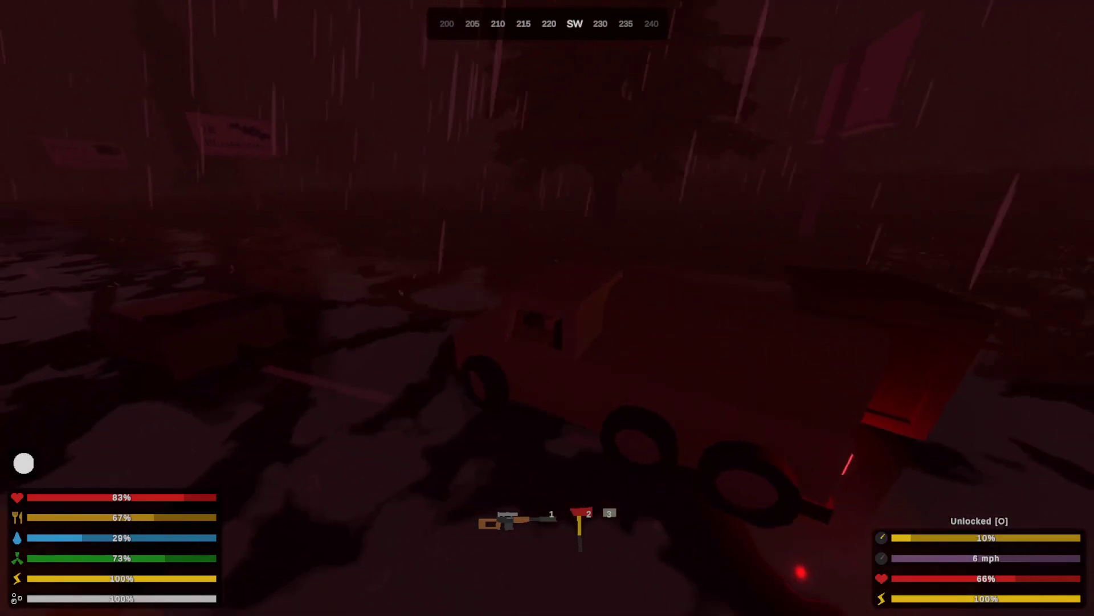
{"action": "key", "text": "w"}
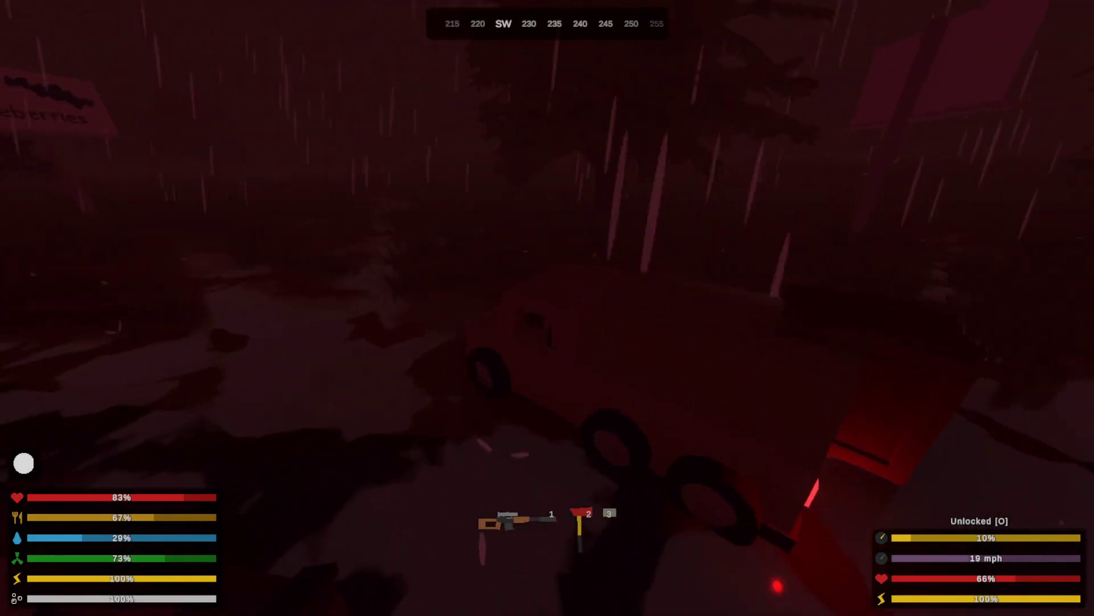
{"action": "key", "text": "w"}
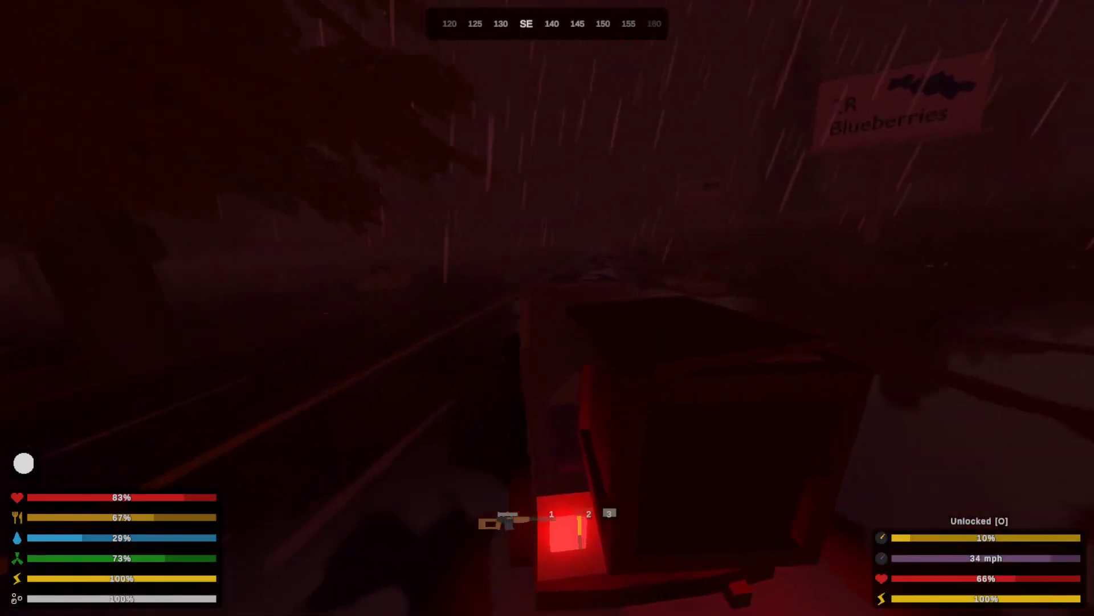
{"action": "key", "text": "w"}
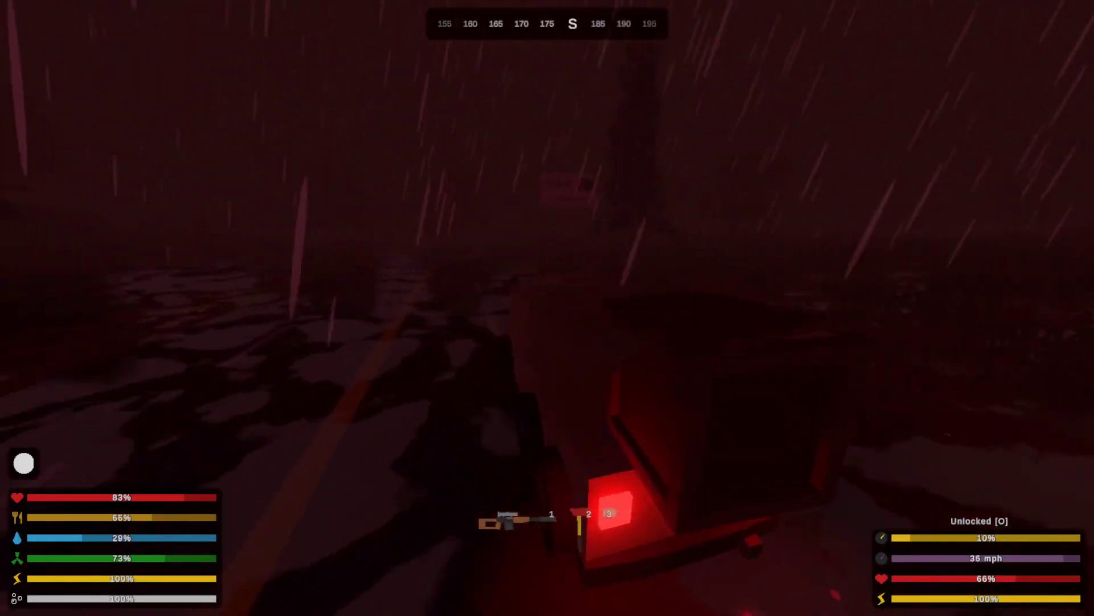
{"action": "key", "text": "w"}
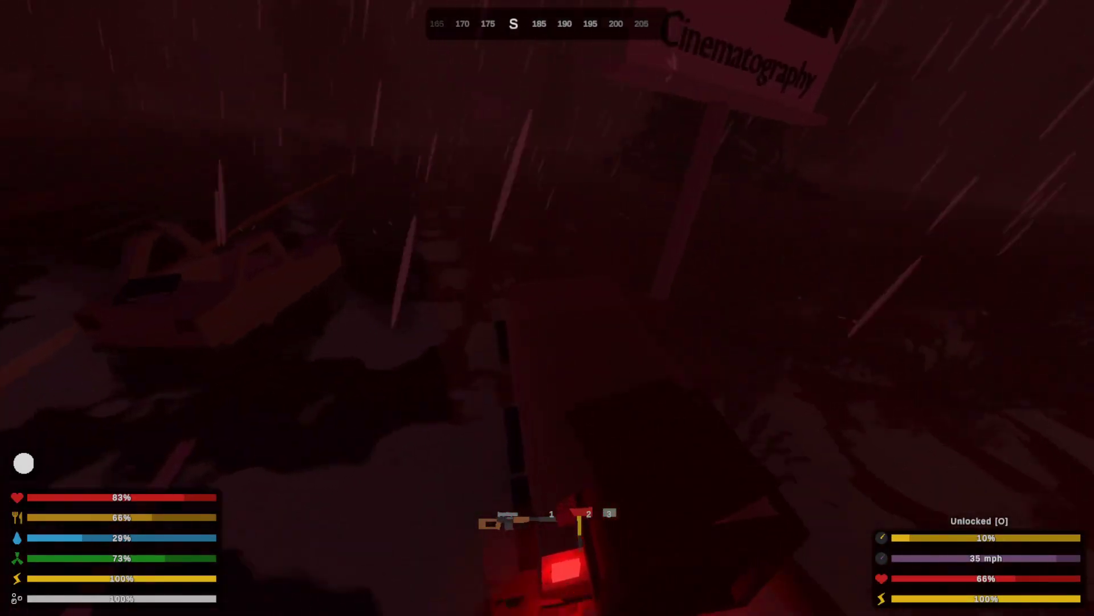
{"action": "key", "text": "w"}
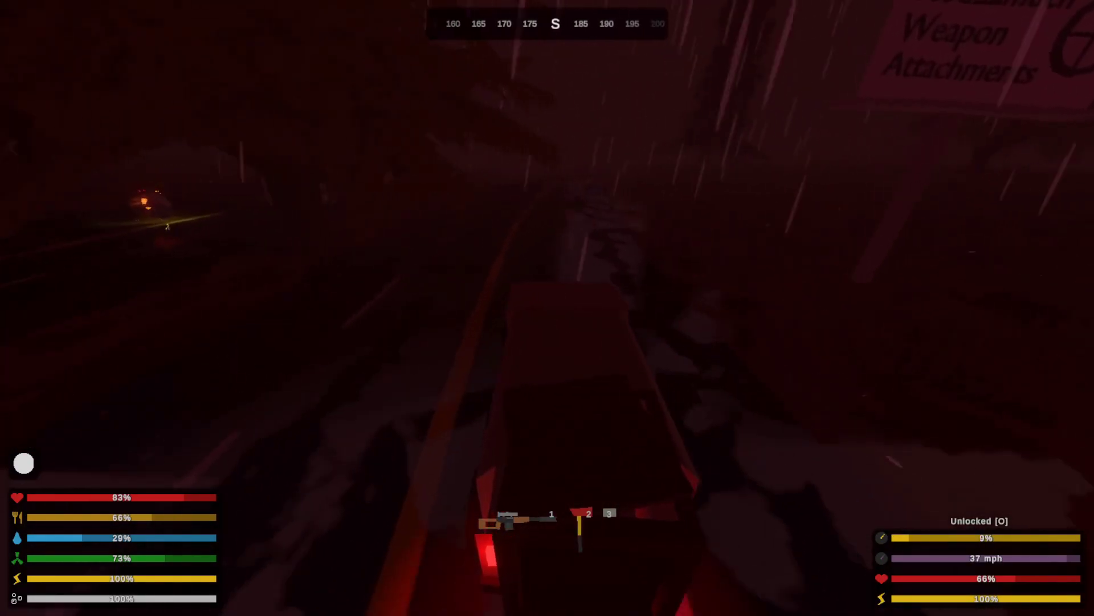
{"action": "key", "text": "w"}
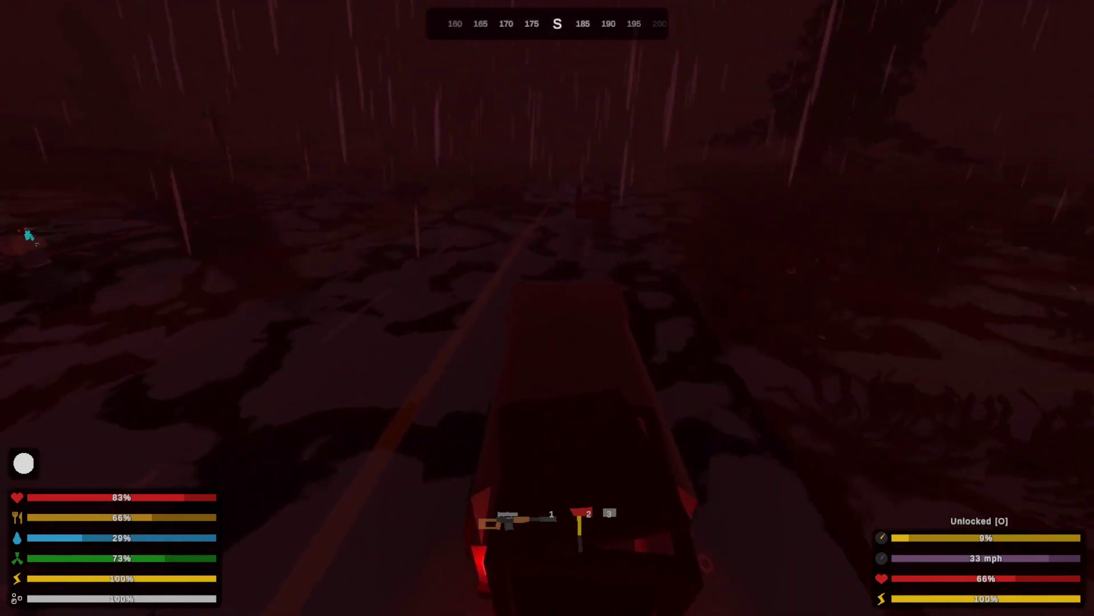
- Swing northeast to the cabin base, pull up facing east, and climb out
{"action": "key", "text": "w"}
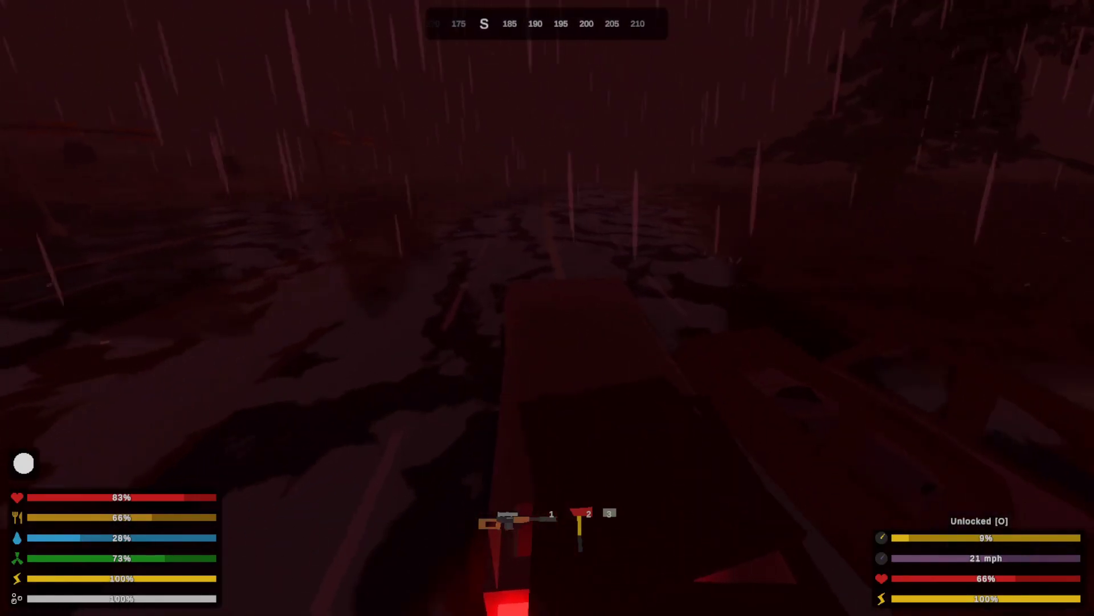
{"action": "key", "text": "w"}
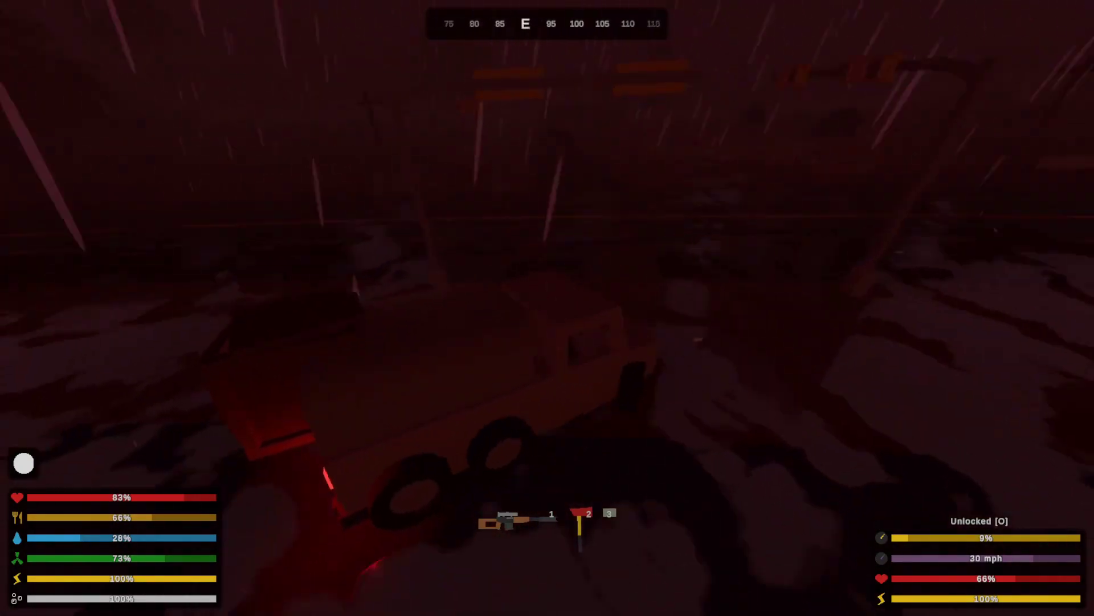
{"action": "key", "text": "w"}
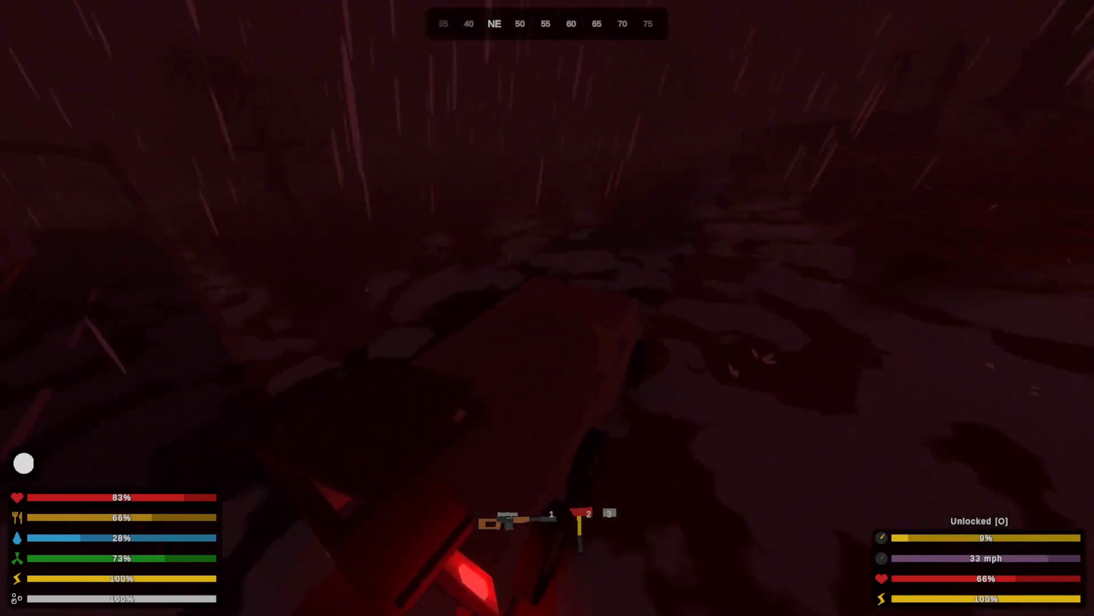
{"action": "key", "text": "w"}
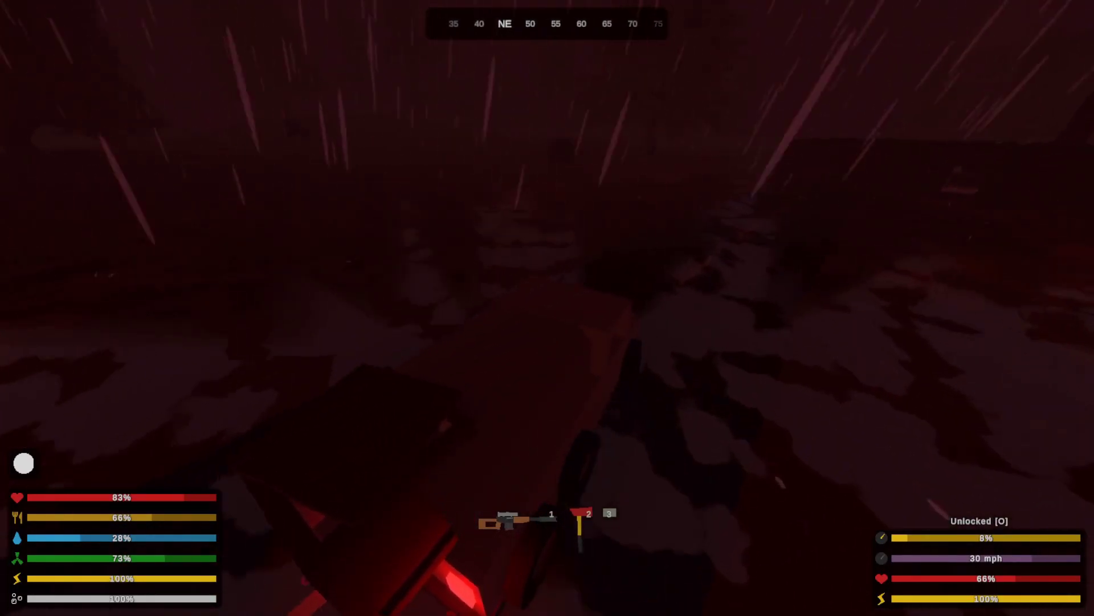
{"action": "key", "text": "d"}
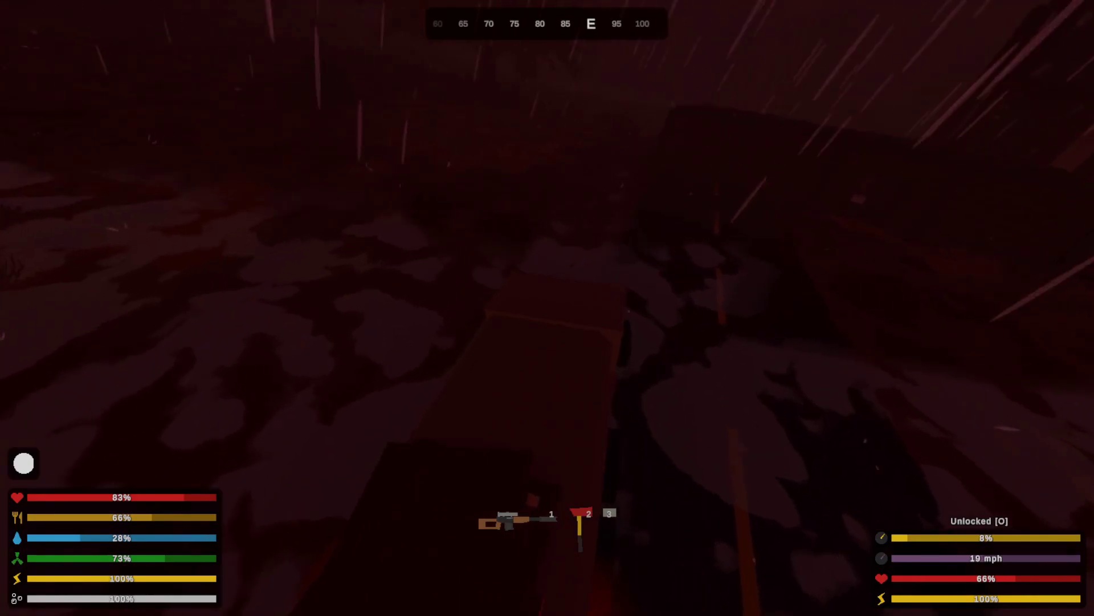
{"action": "key", "text": "d"}
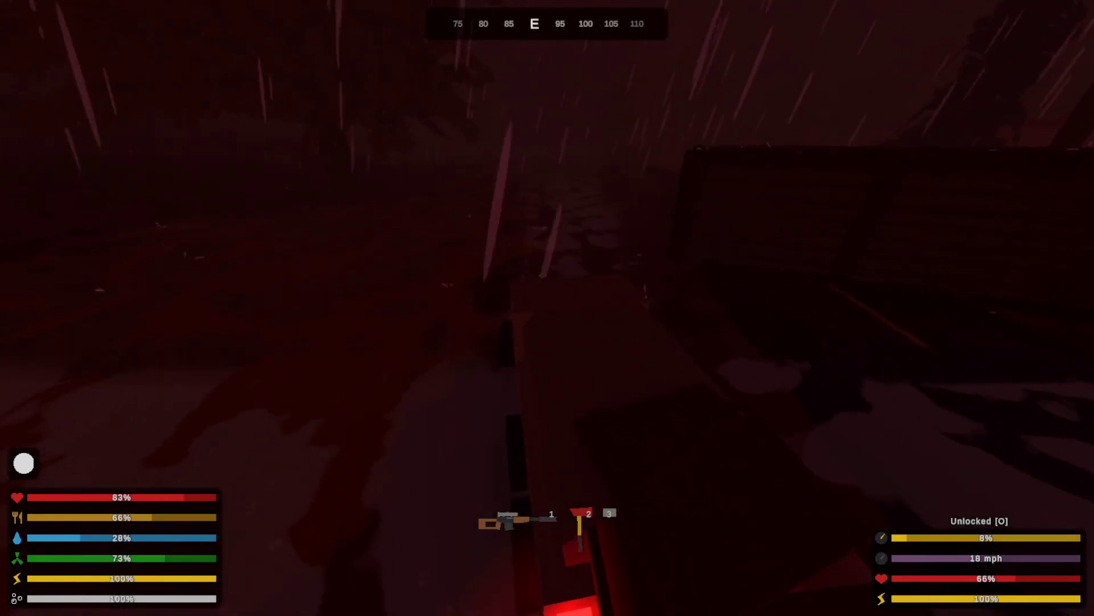
{"action": "key", "text": "f"}
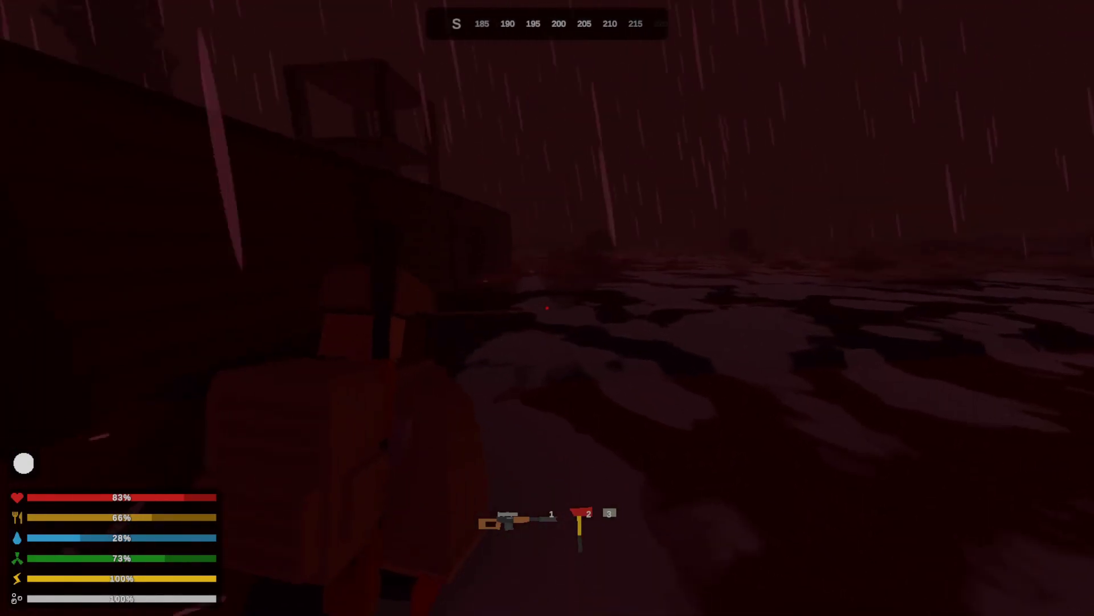
- Walk from the truck through the cabin and across the yard to the crate
{"action": "key", "text": "w"}
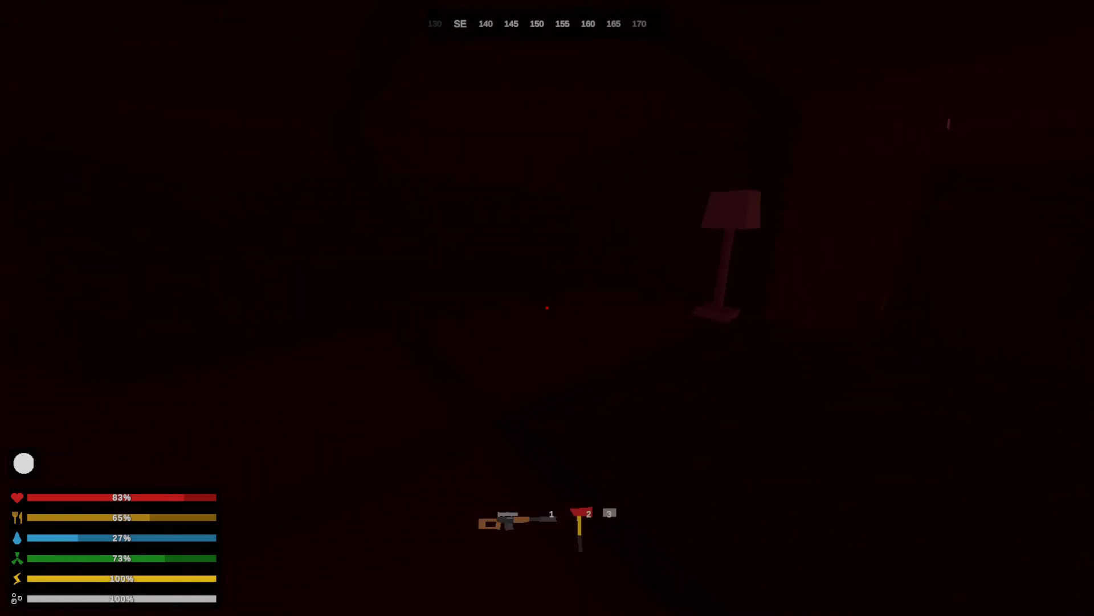
{"action": "key", "text": "w"}
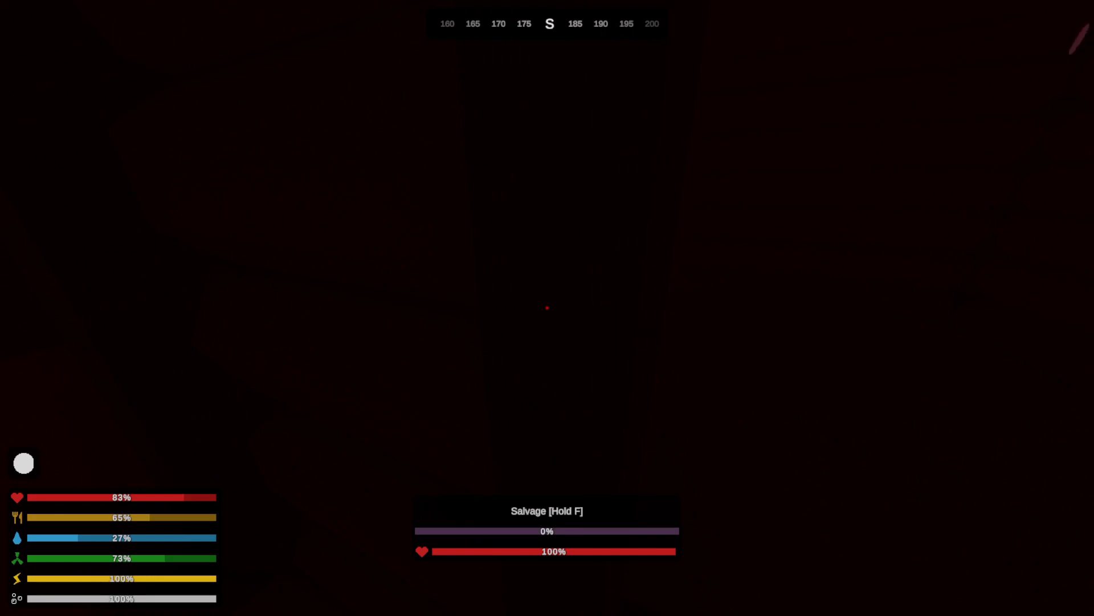
{"action": "key", "text": "w"}
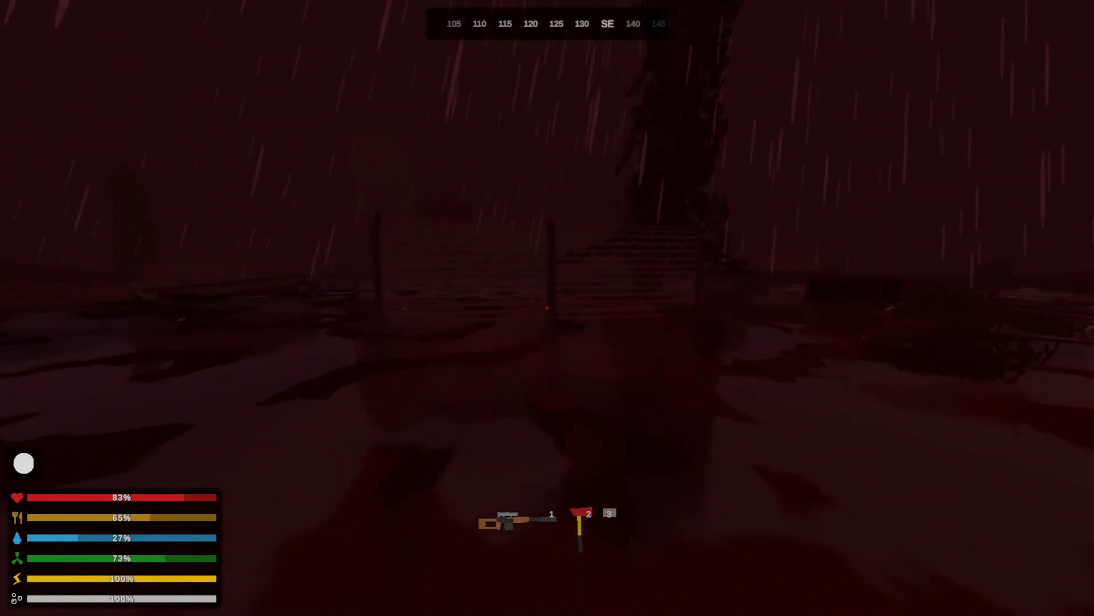
{"action": "key", "text": "w"}
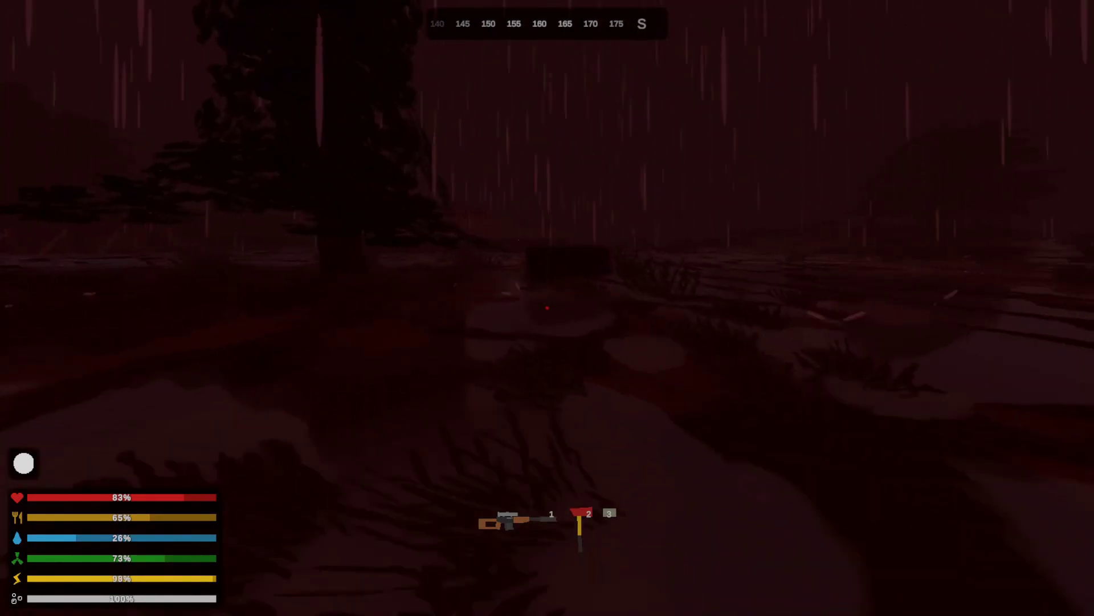
{"action": "key", "text": "w"}
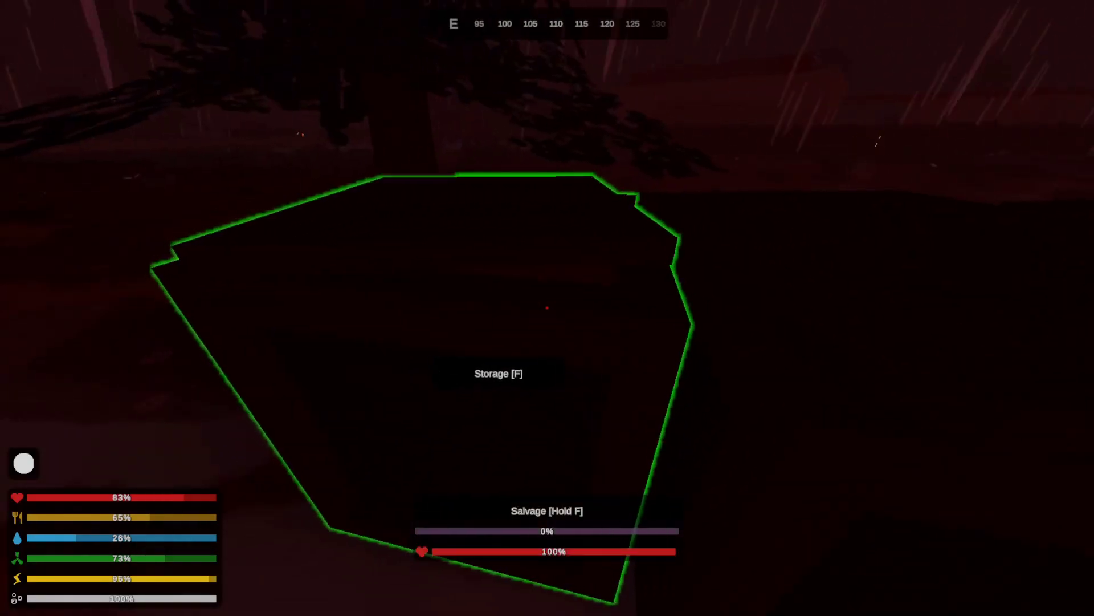
- Check the storage crate, then open the personal inventory
{"action": "key", "text": "f"}
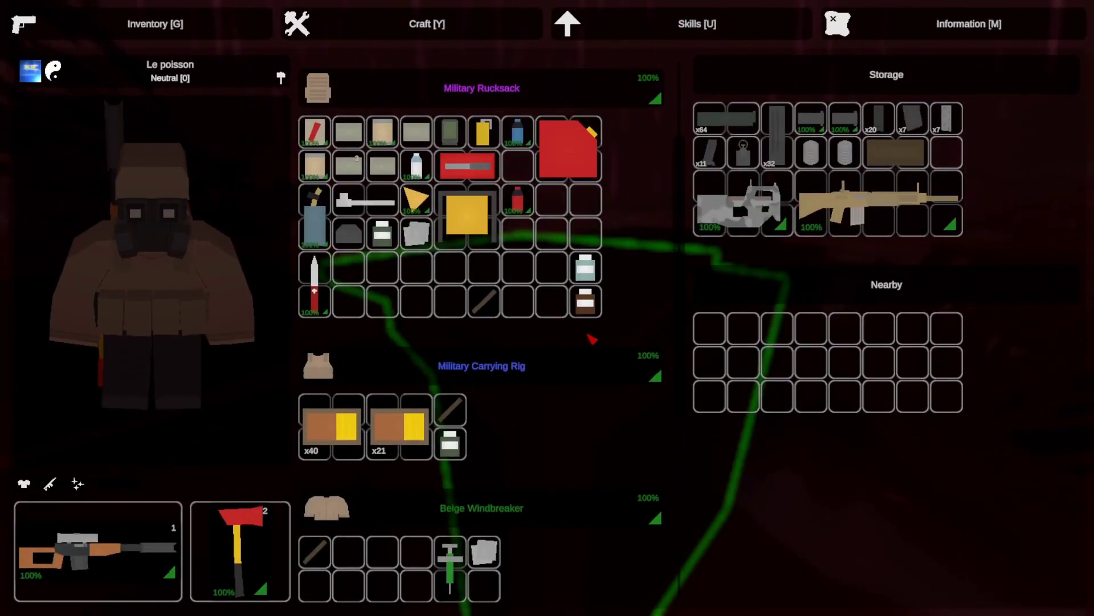
{"action": "key", "text": "Escape"}
{"action": "key", "text": "g"}
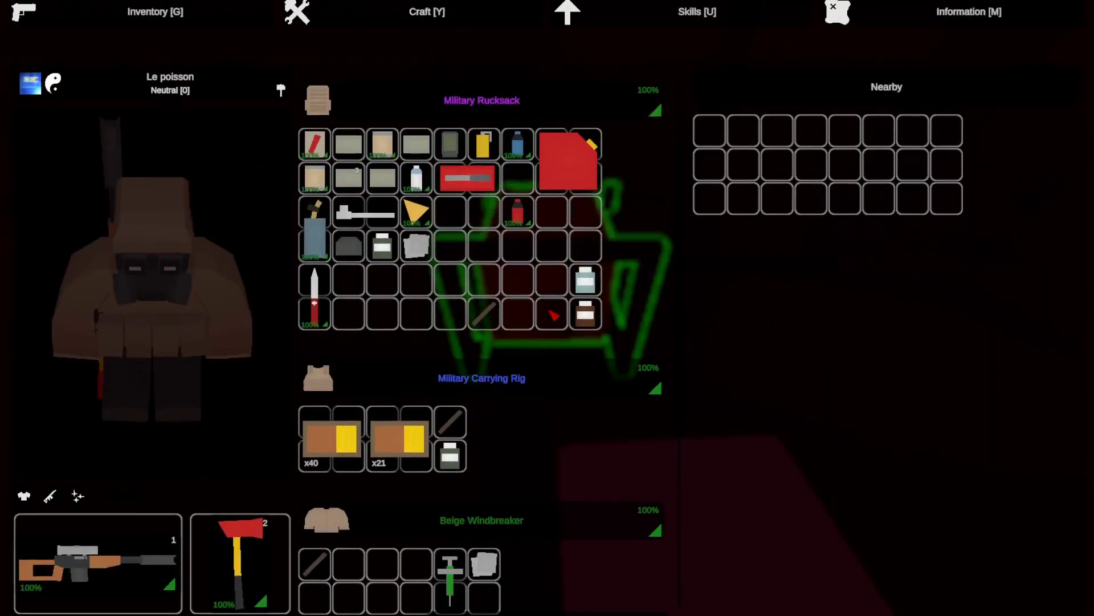
- Close the inventory, switch the generator on and walk into the lit cabin
{"action": "key", "text": "g"}
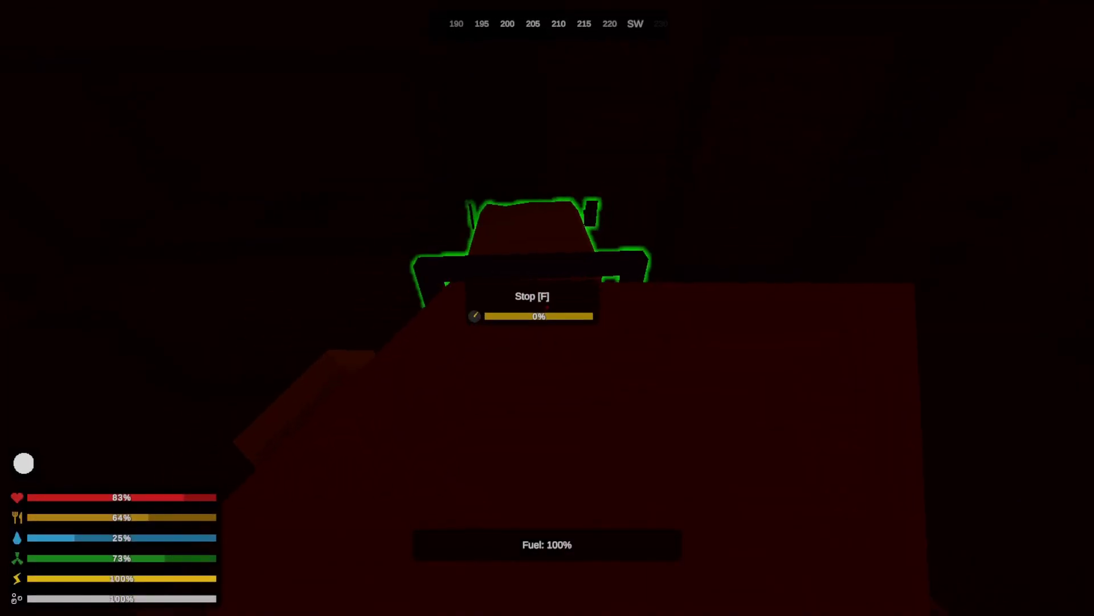
{"action": "key", "text": "f"}
{"action": "key", "text": "w"}
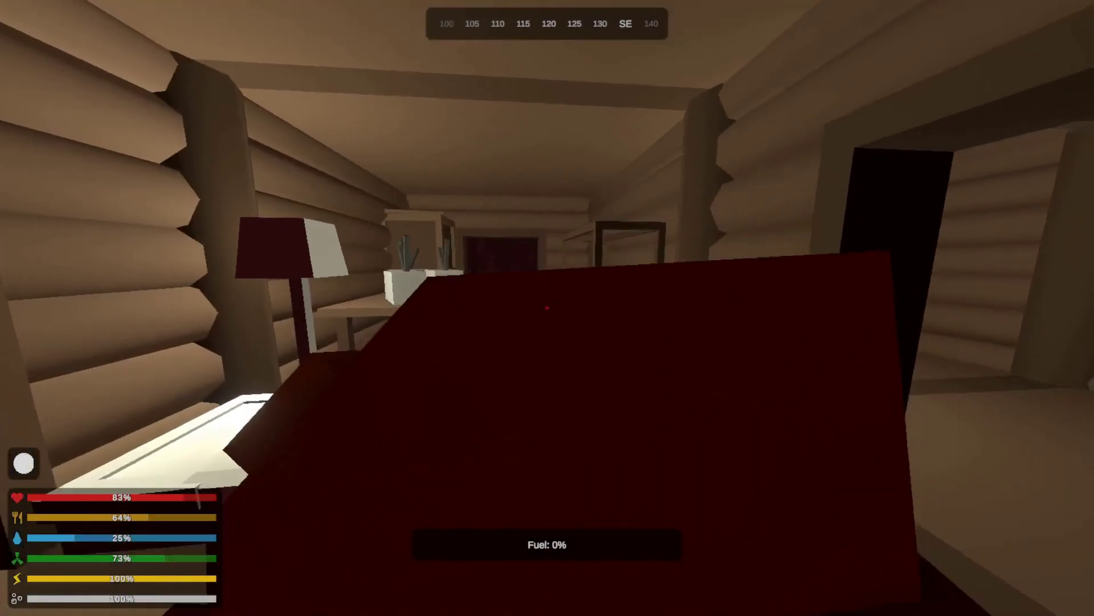
{"action": "key", "text": "w"}
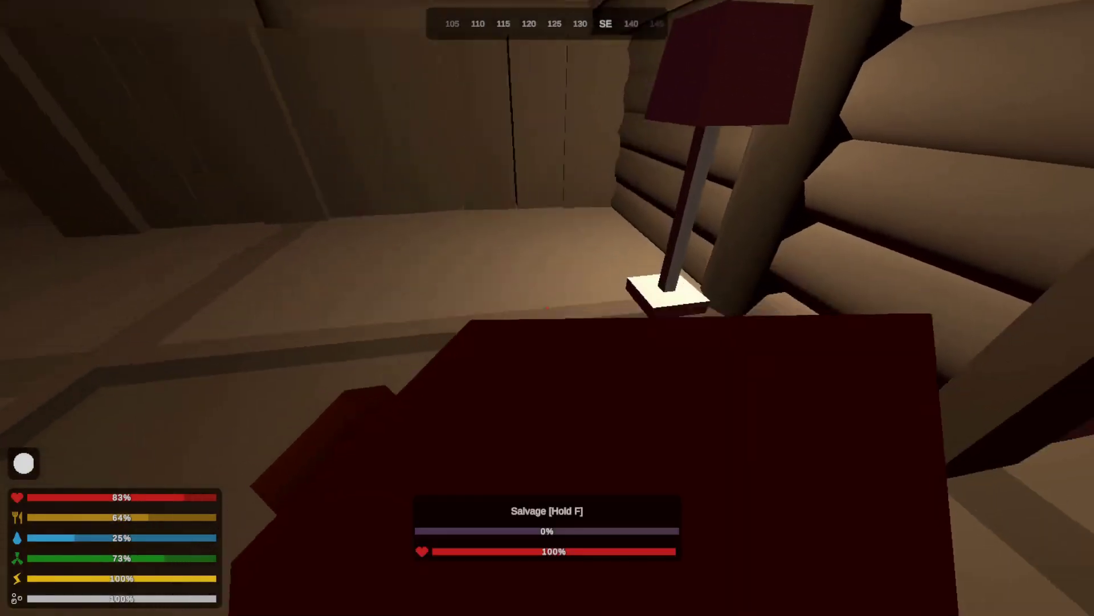
{"action": "key", "text": "w"}
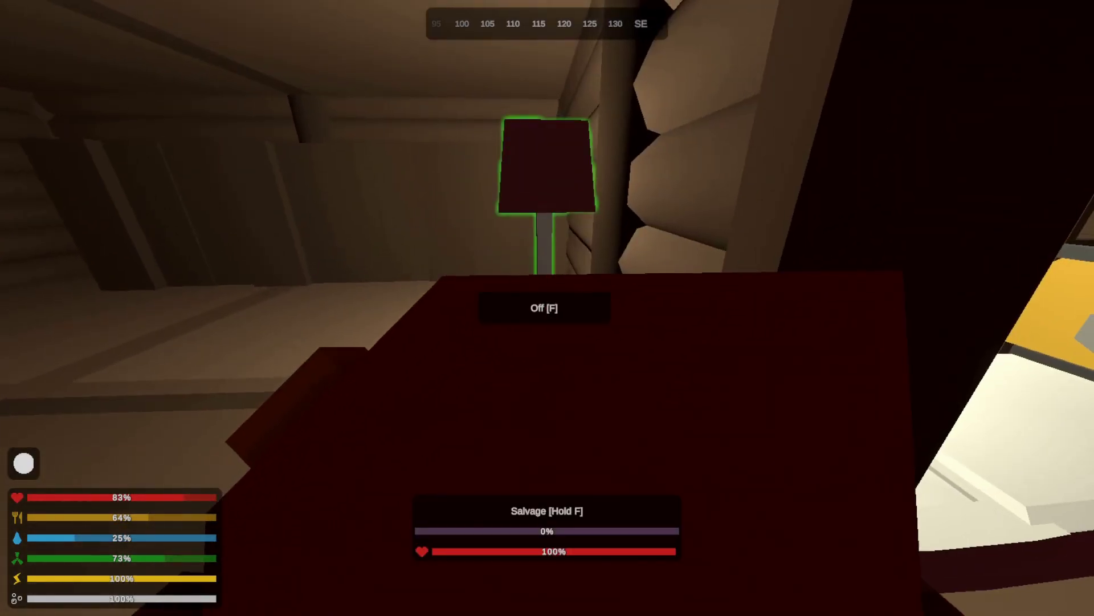
- Switch one cabin lamp off and briefly check the inventory
{"action": "key", "text": "f"}
{"action": "key", "text": "f"}
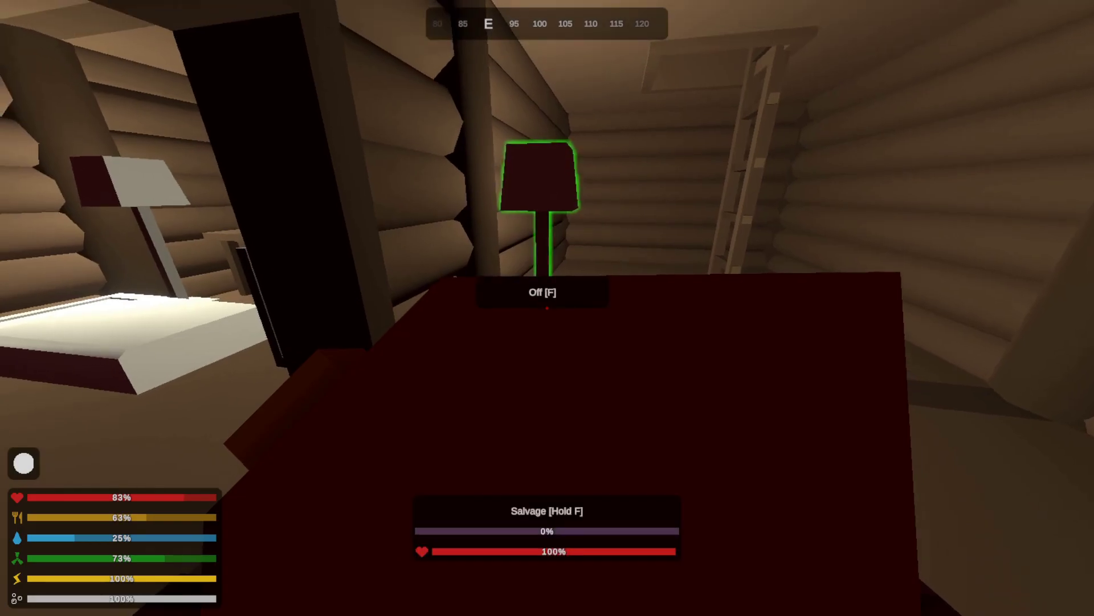
{"action": "key", "text": "g"}
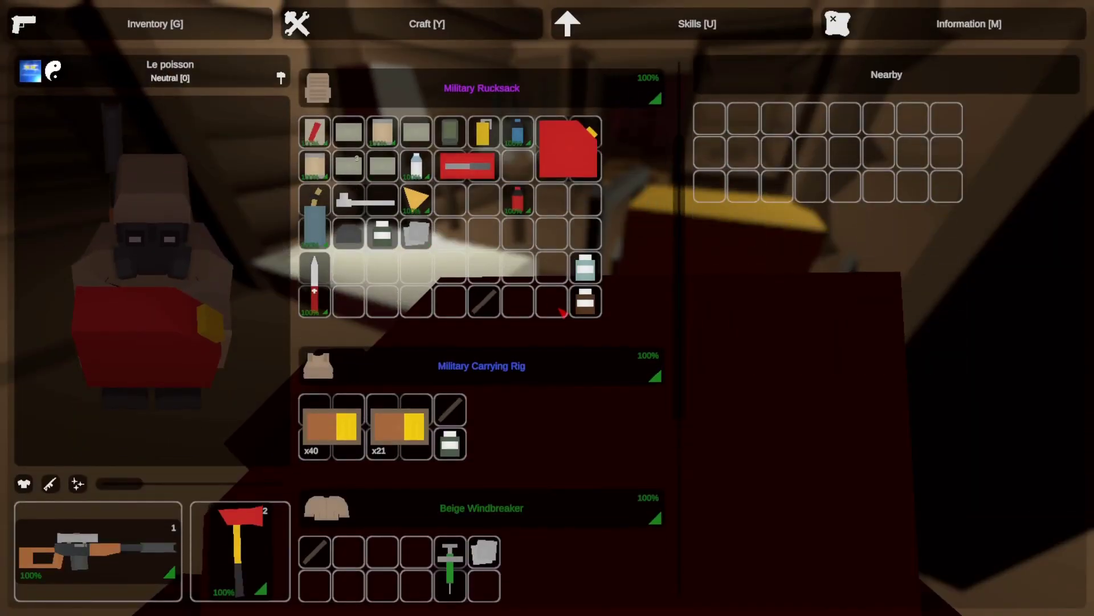
{"action": "key", "text": "g"}
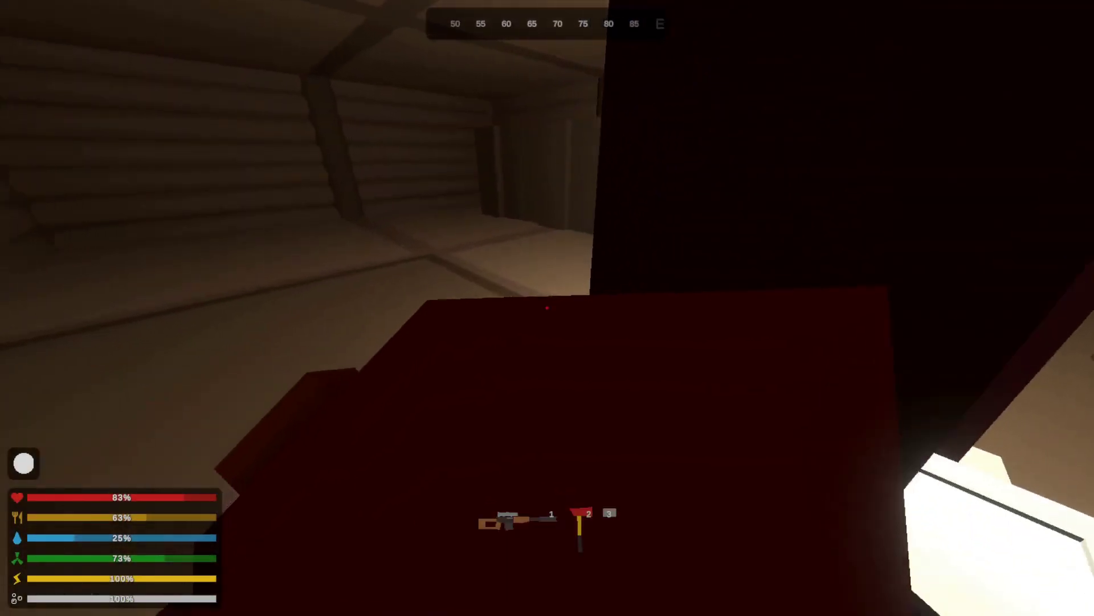